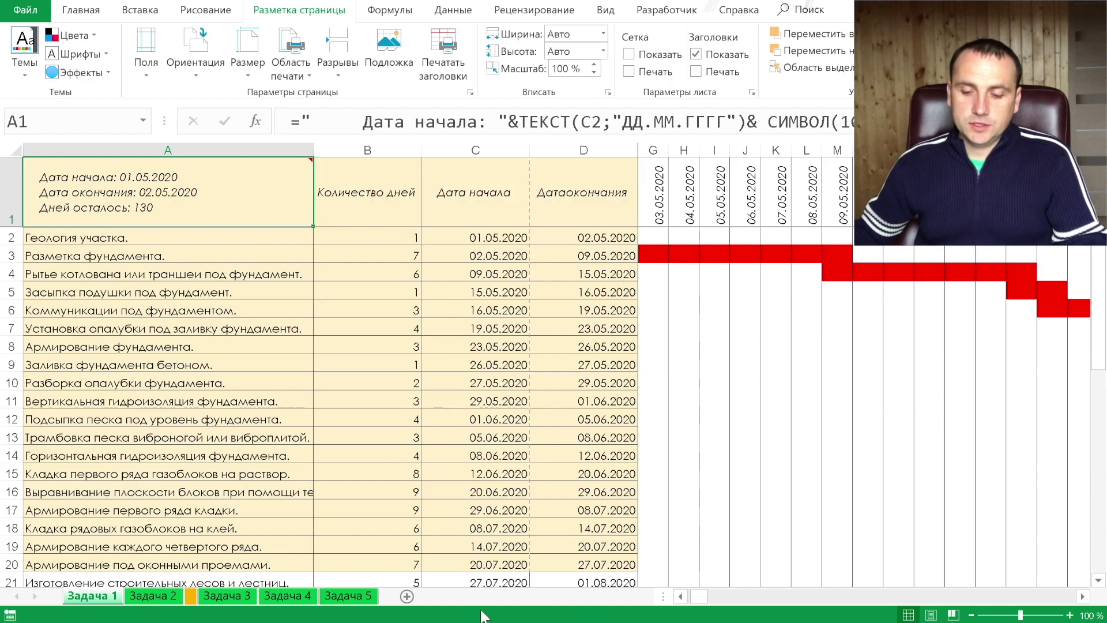
# - Set the Задача 1 print area to A1:D20 and check both pages in the print preview
pyautogui.keyDown('shift'); pyautogui.click(557, 568); pyautogui.keyUp('shift')
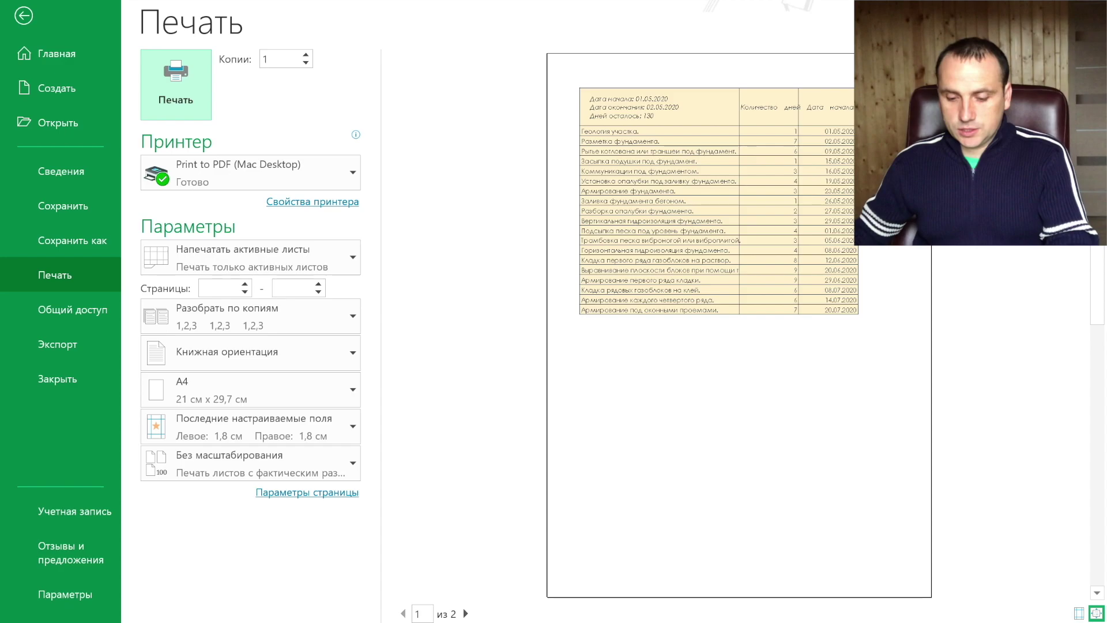
pyautogui.click(465, 613)
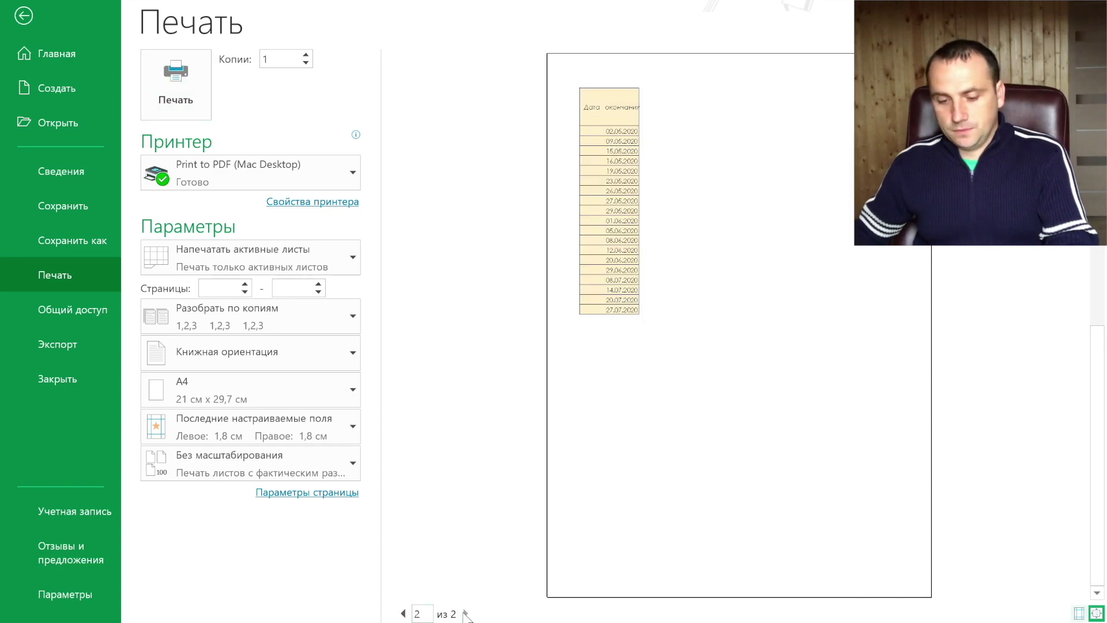
pyautogui.press('Escape')
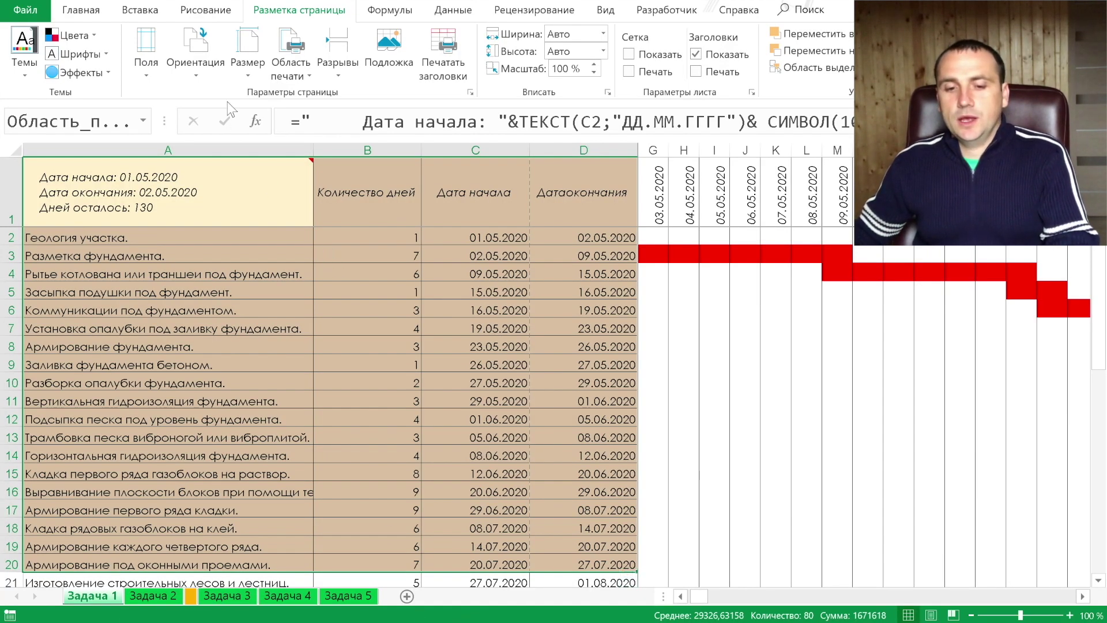
pyautogui.click(199, 64)
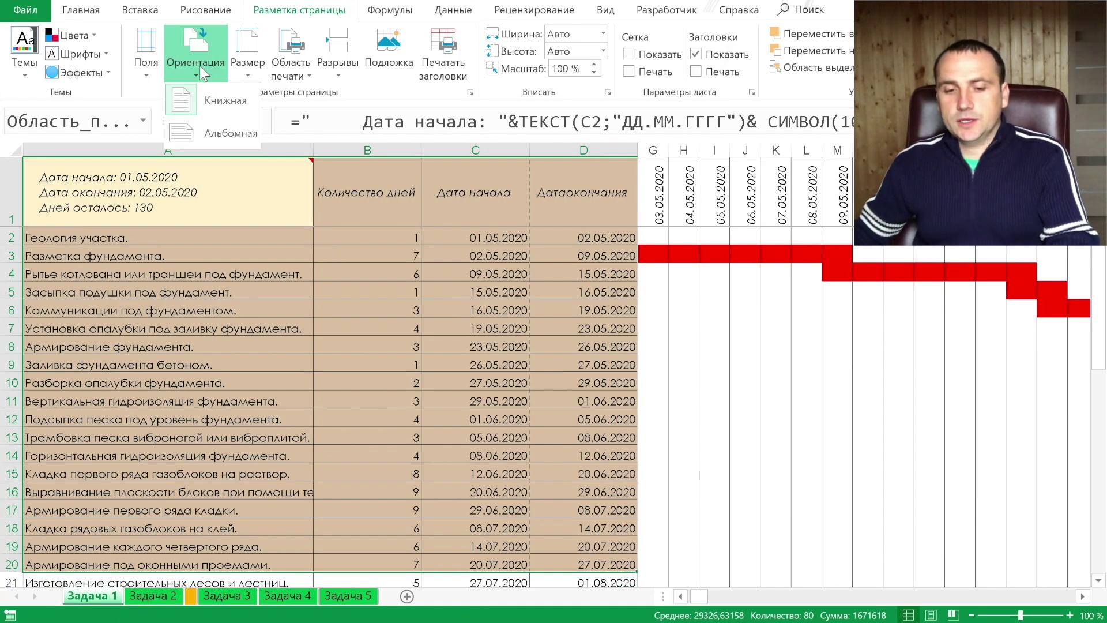
# - Switch the page to landscape orientation and preview the printout
pyautogui.click(220, 129)
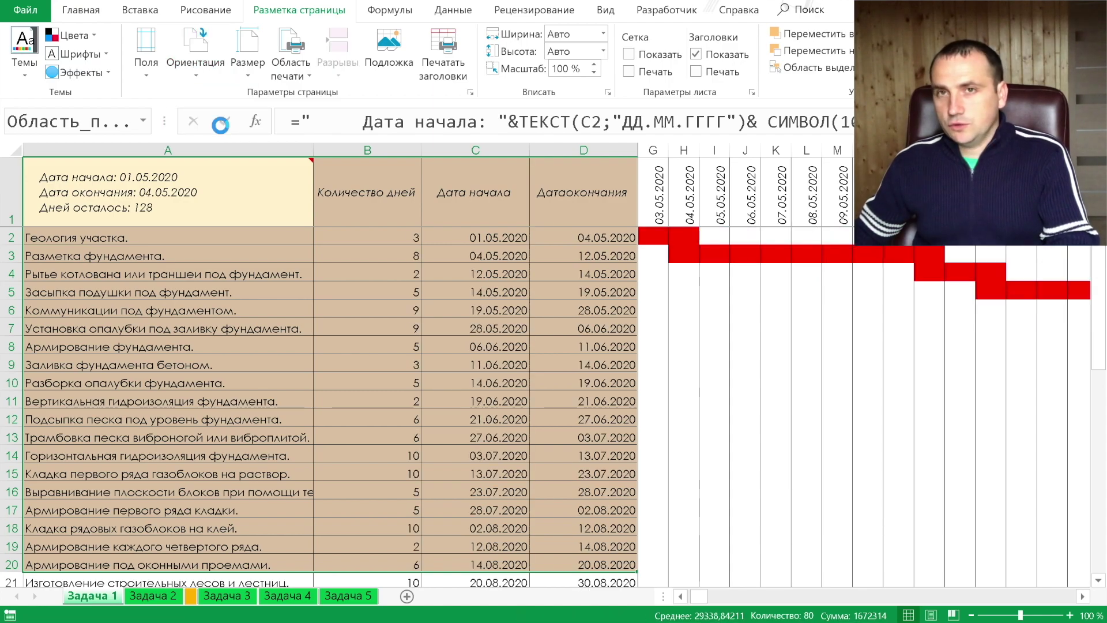
pyautogui.hotkey('ctrl', 'p')
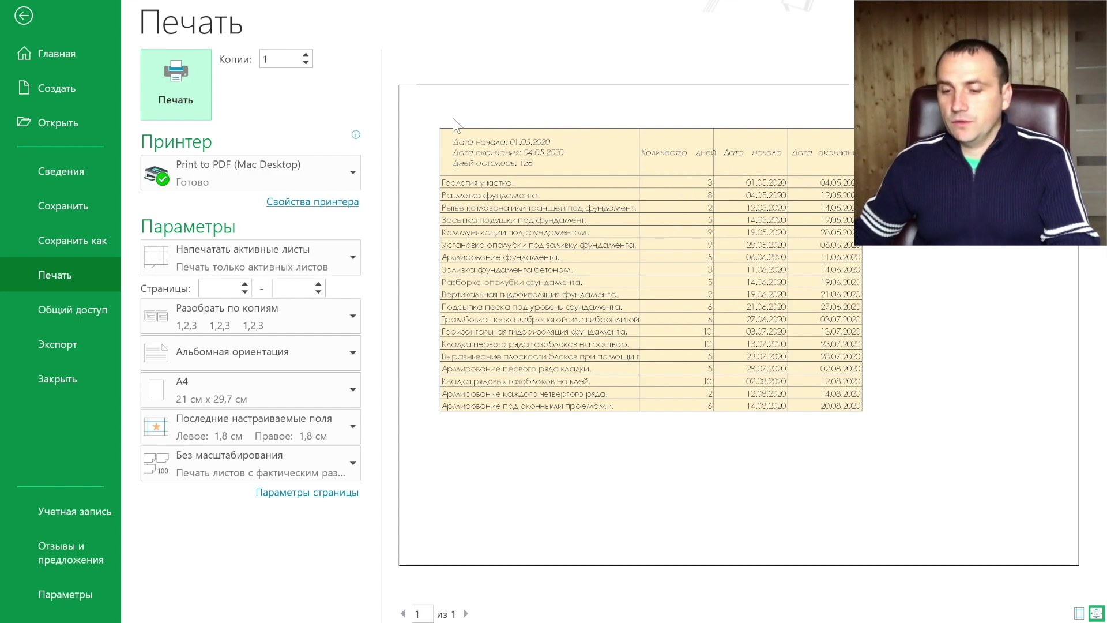
pyautogui.press('Escape')
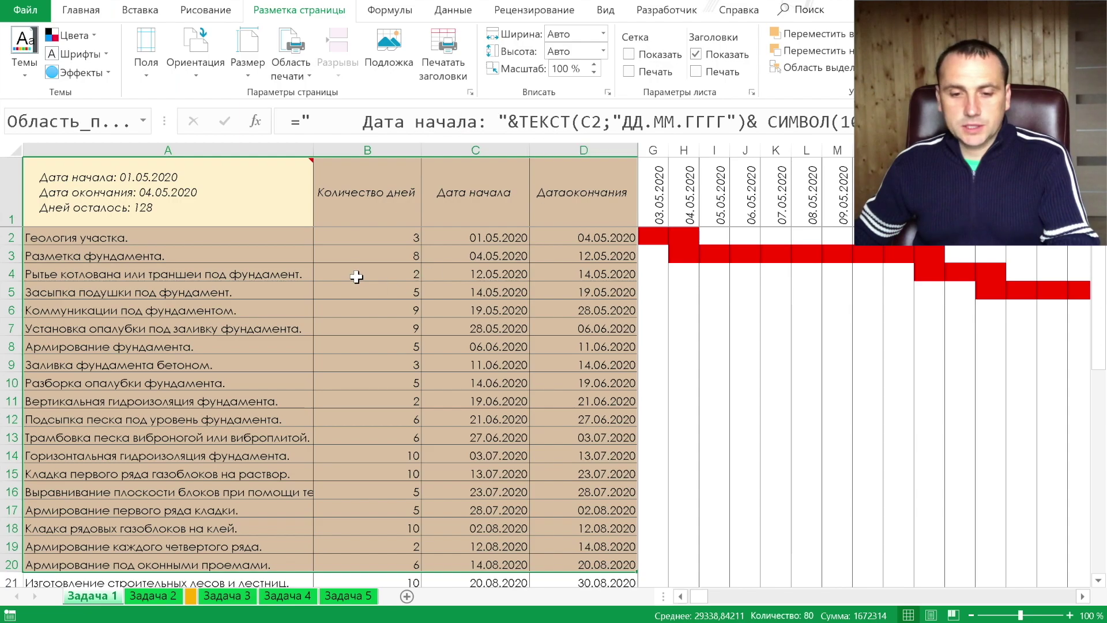
# - Centre the table horizontally and vertically on the page, then confirm in the preview
pyautogui.click(470, 91)
pyautogui.click(597, 172)
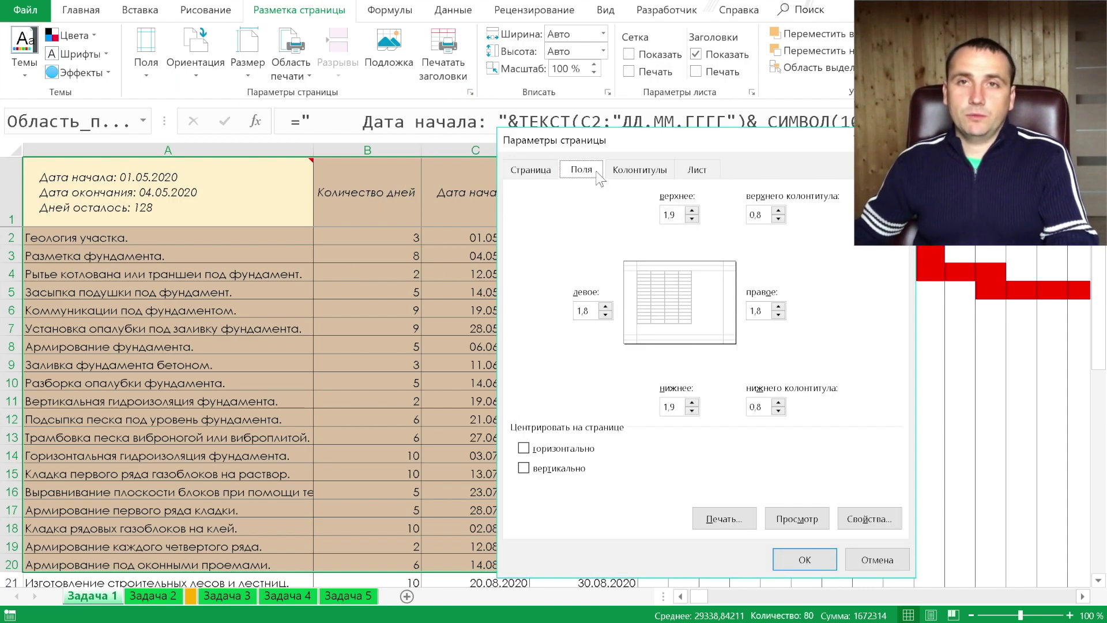
pyautogui.click(552, 452)
pyautogui.click(553, 469)
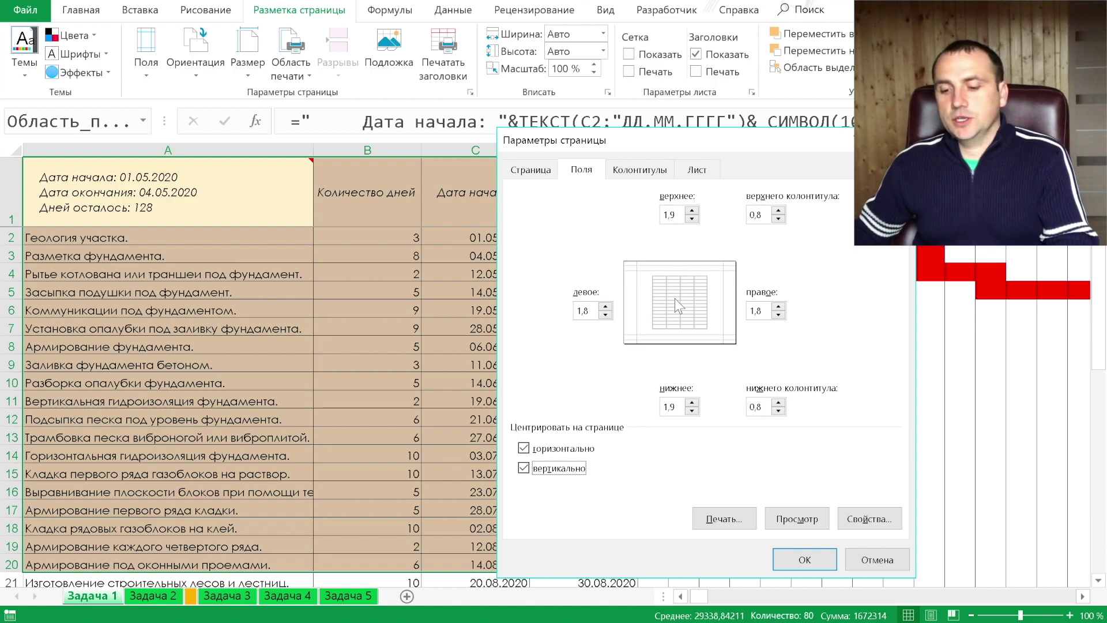
pyautogui.click(813, 561)
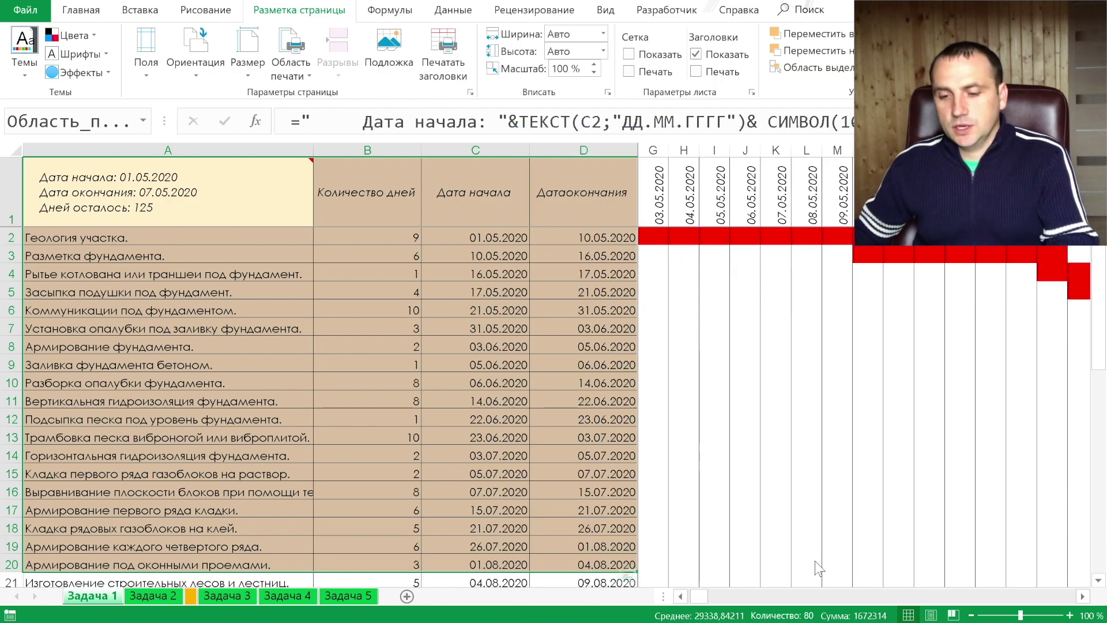
pyautogui.hotkey('ctrl', 'p')
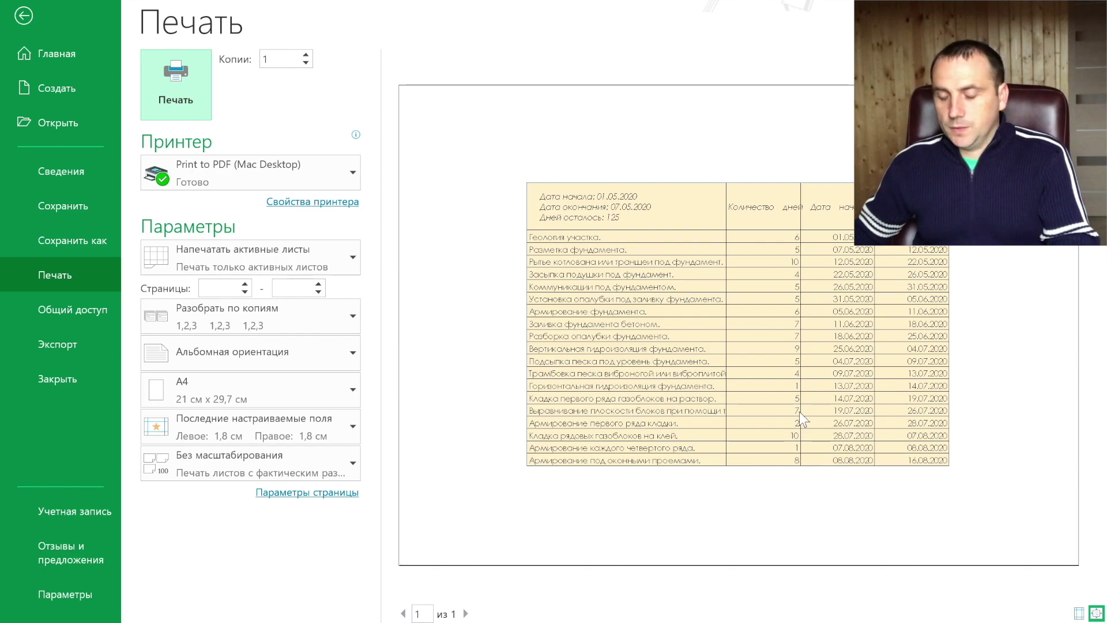
pyautogui.press('Escape')
pyautogui.click(291, 61)
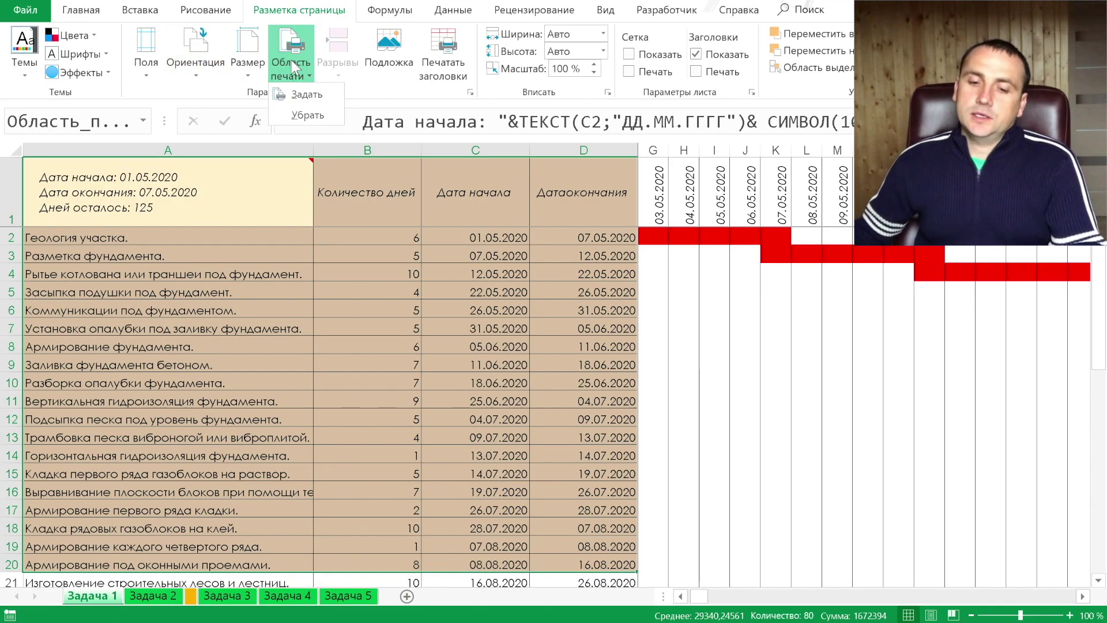
# - Clear the existing print area and preview the whole sheet
pyautogui.click(300, 116)
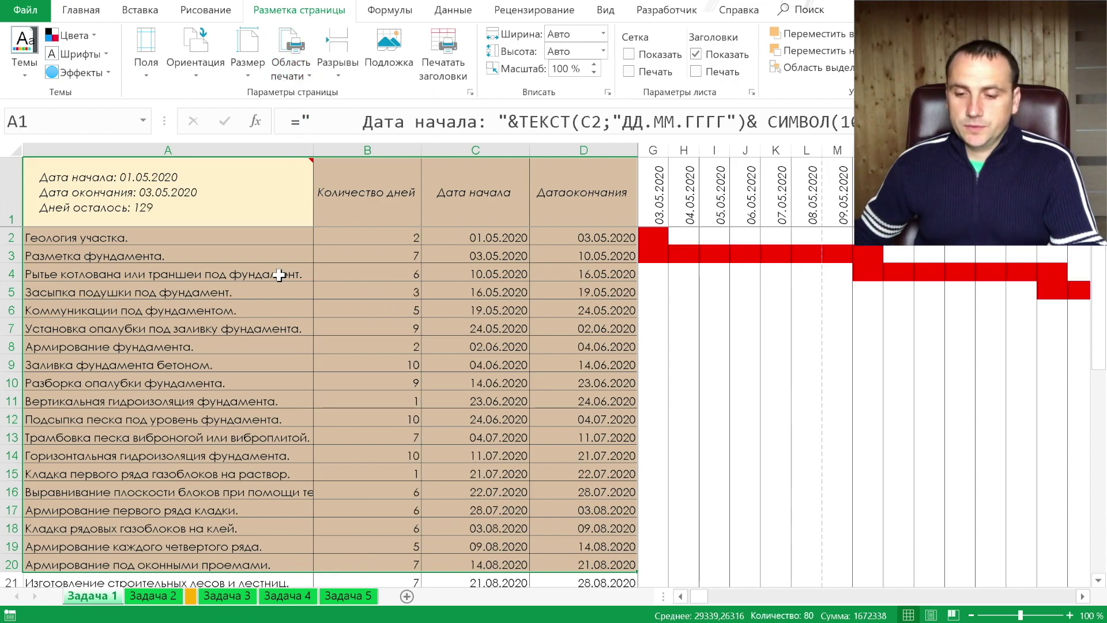
pyautogui.hotkey('ctrl', 'p')
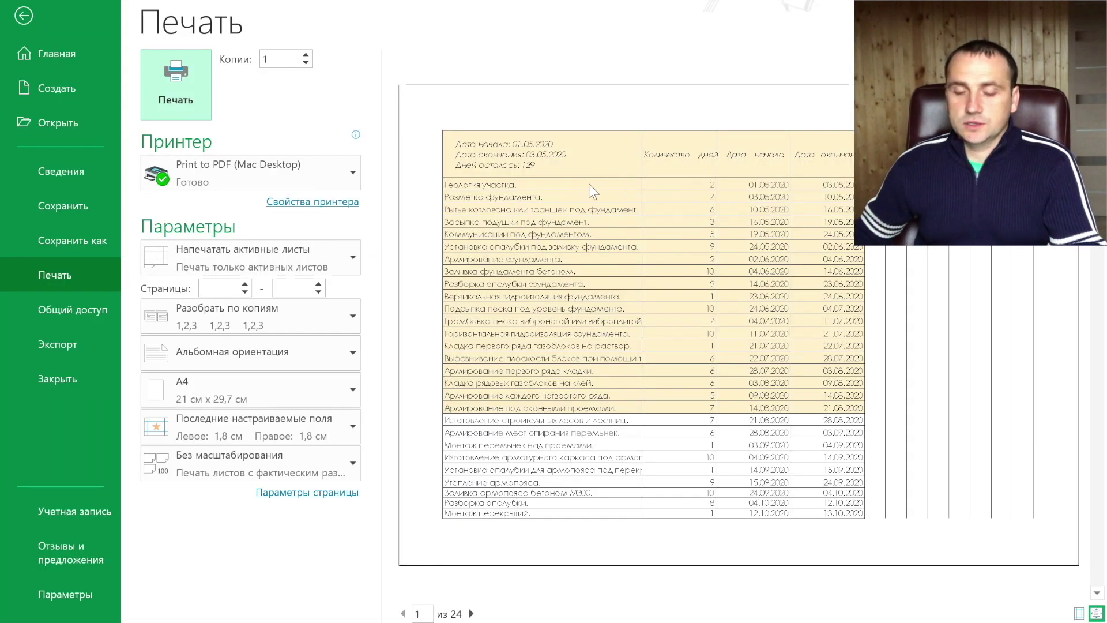
pyautogui.press('Escape')
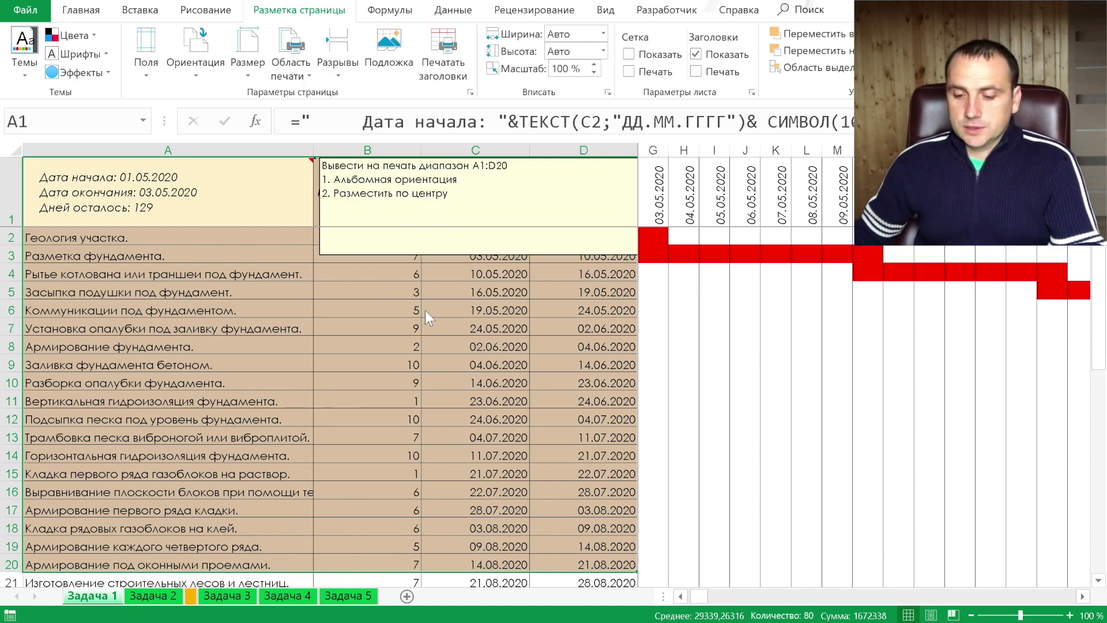
# - Set A1:D10 as the new print area and verify it in the preview
pyautogui.click(110, 215)
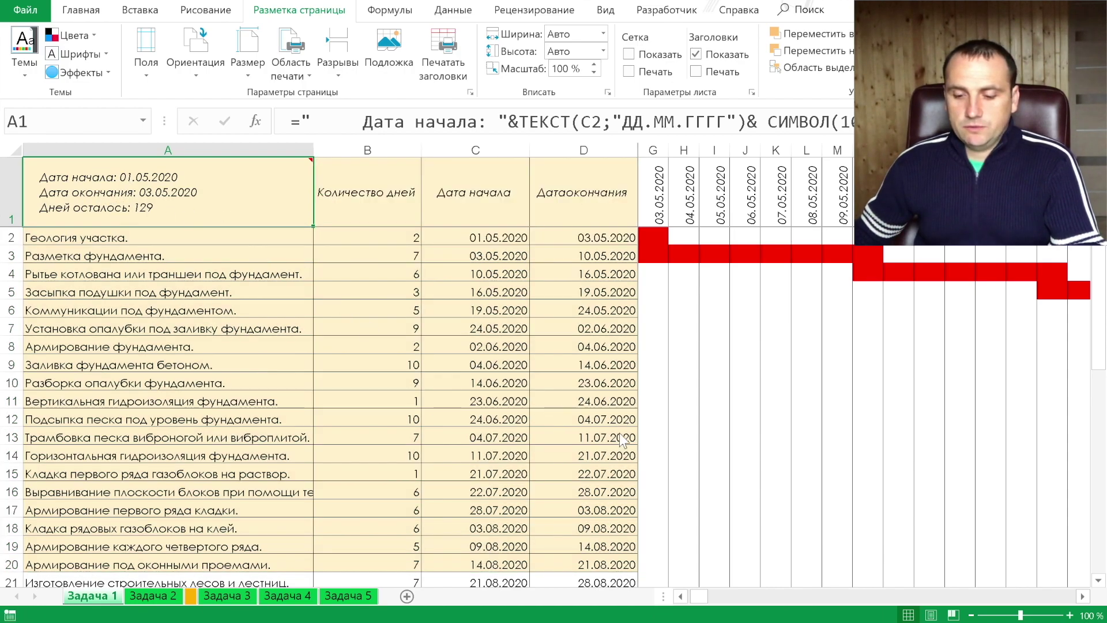
pyautogui.click(601, 386)
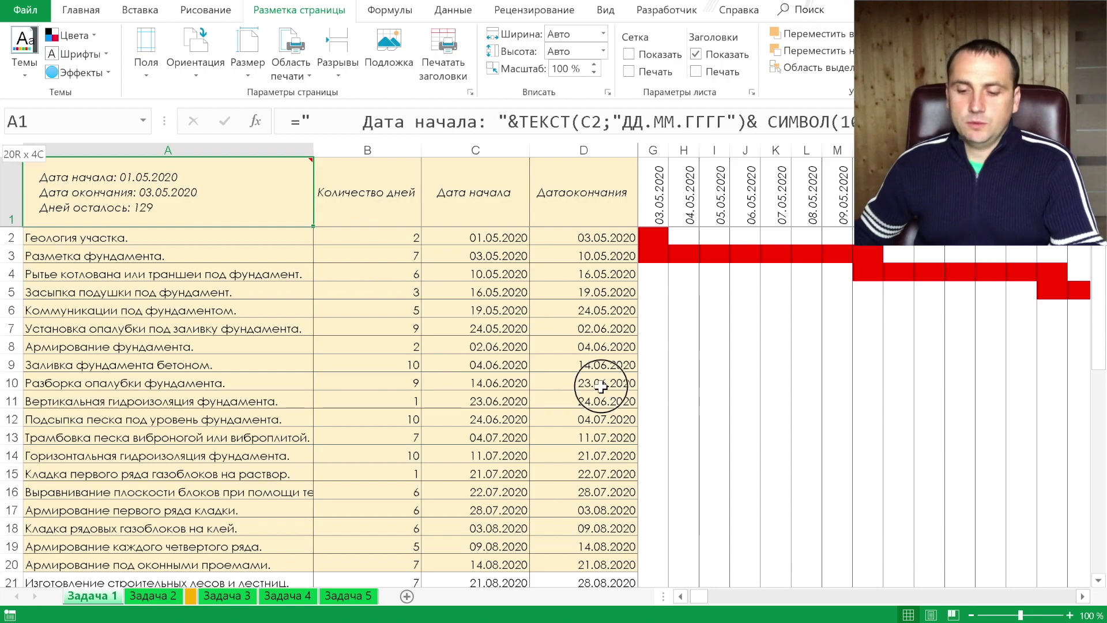
pyautogui.moveTo(601, 386); pyautogui.dragTo(602, 386)
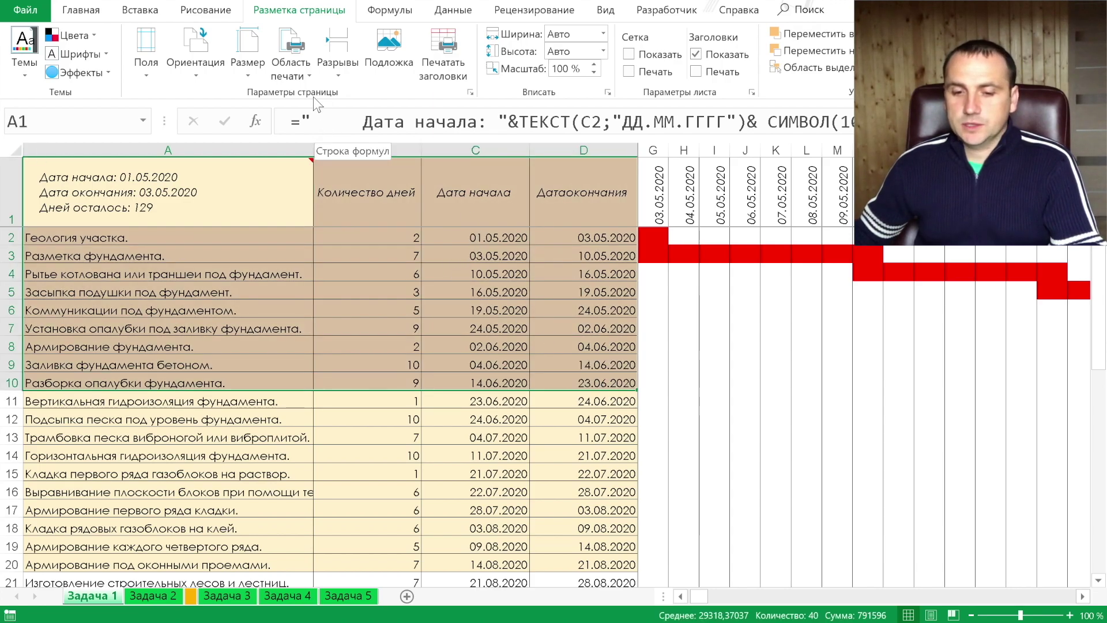
pyautogui.press('F9')
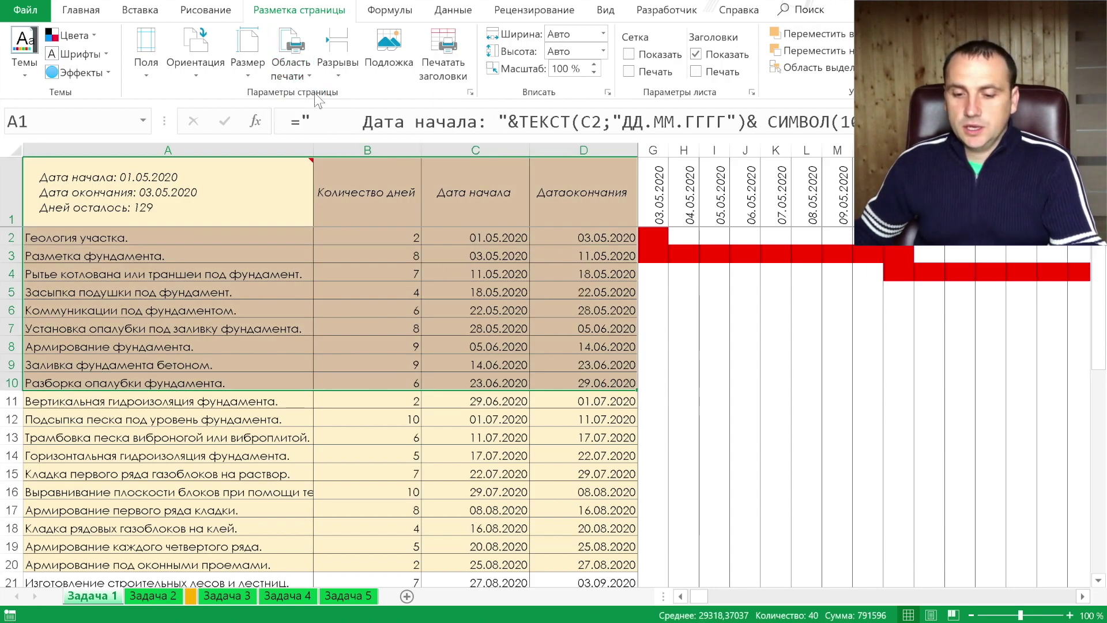
pyautogui.hotkey('ctrl', 'p')
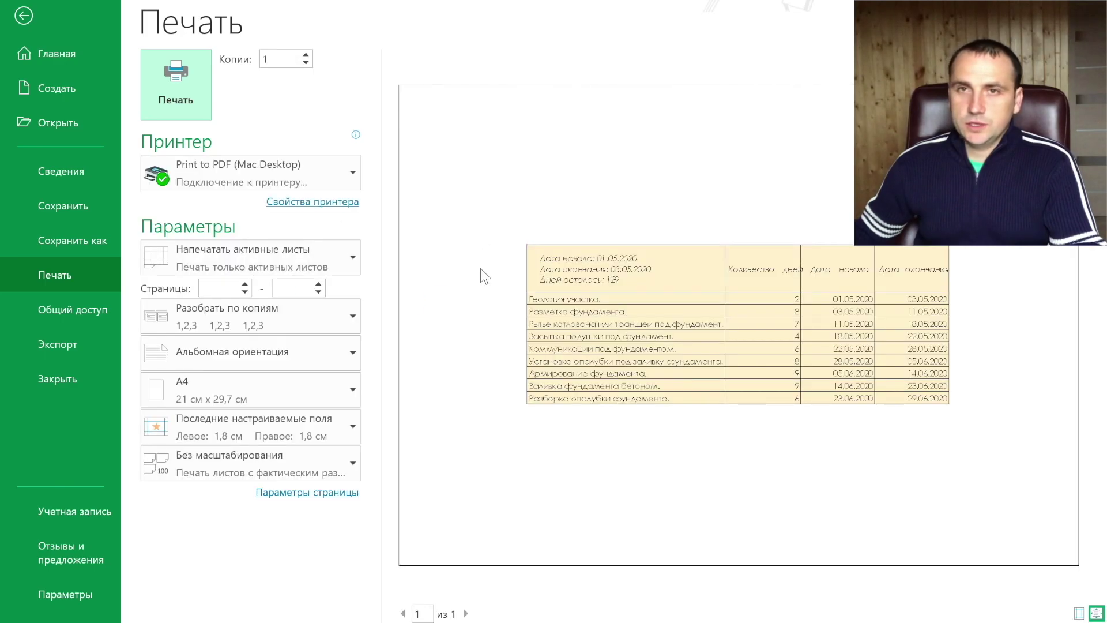
pyautogui.press('Escape')
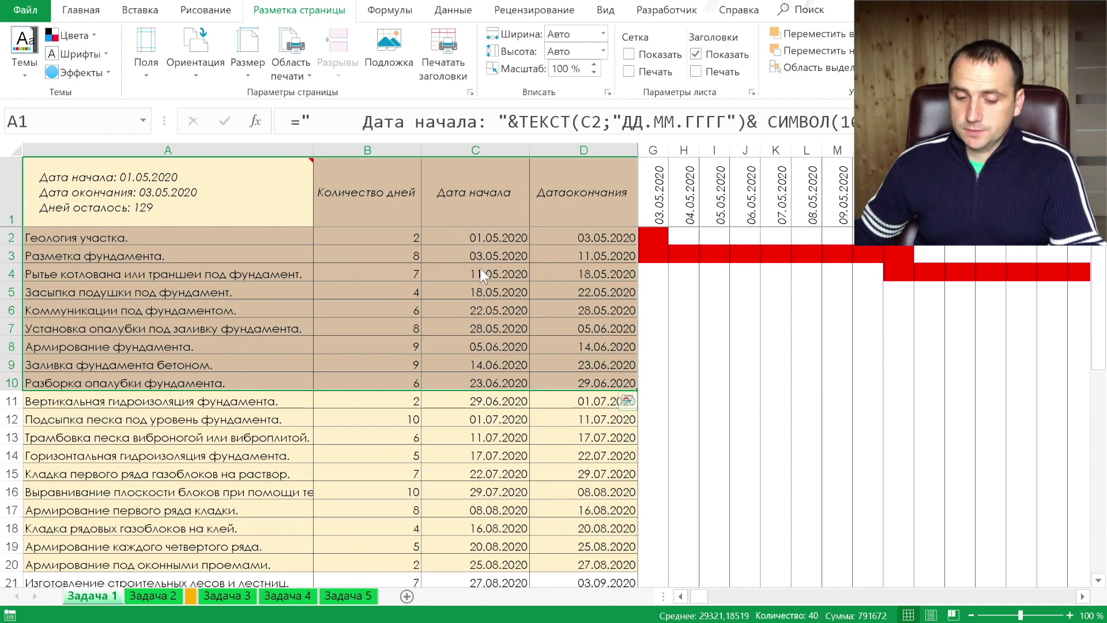
pyautogui.click(184, 349)
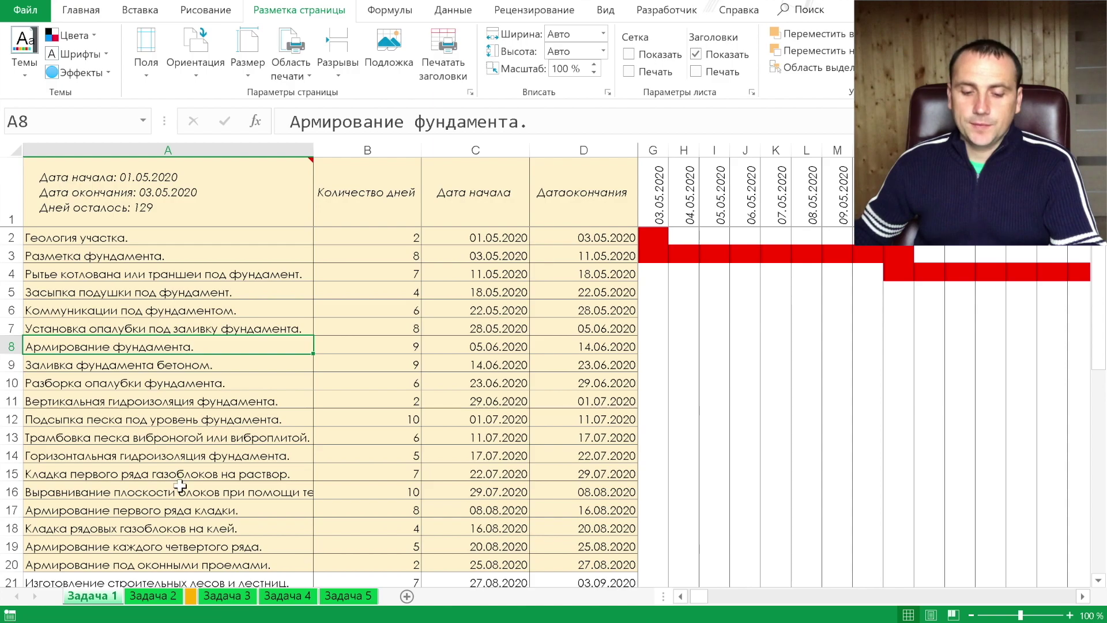
pyautogui.click(155, 596)
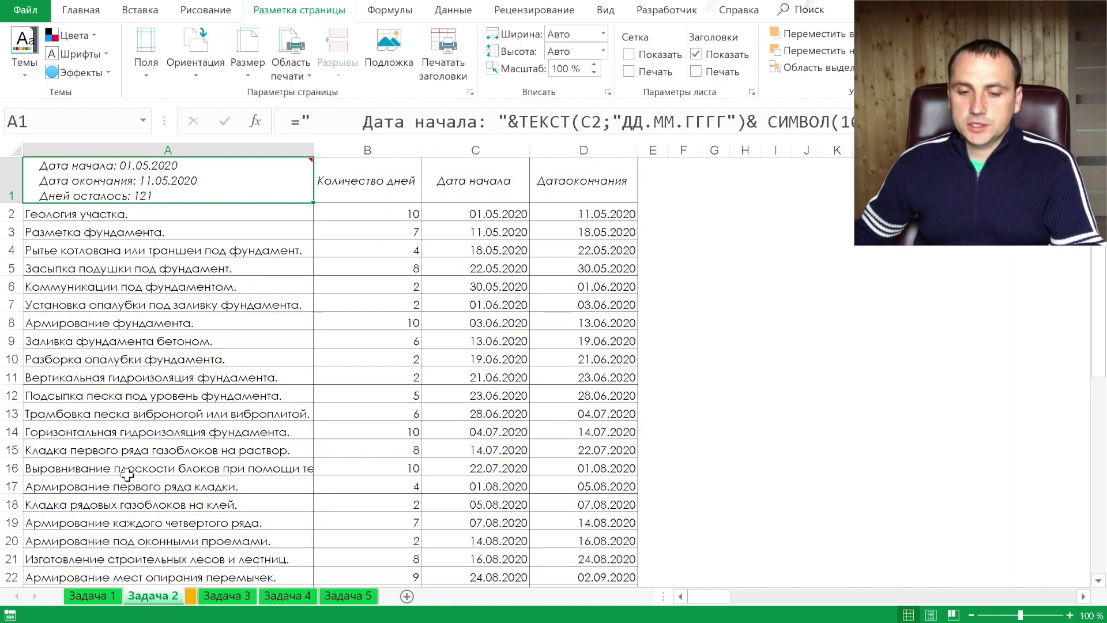
pyautogui.moveTo(150, 177)
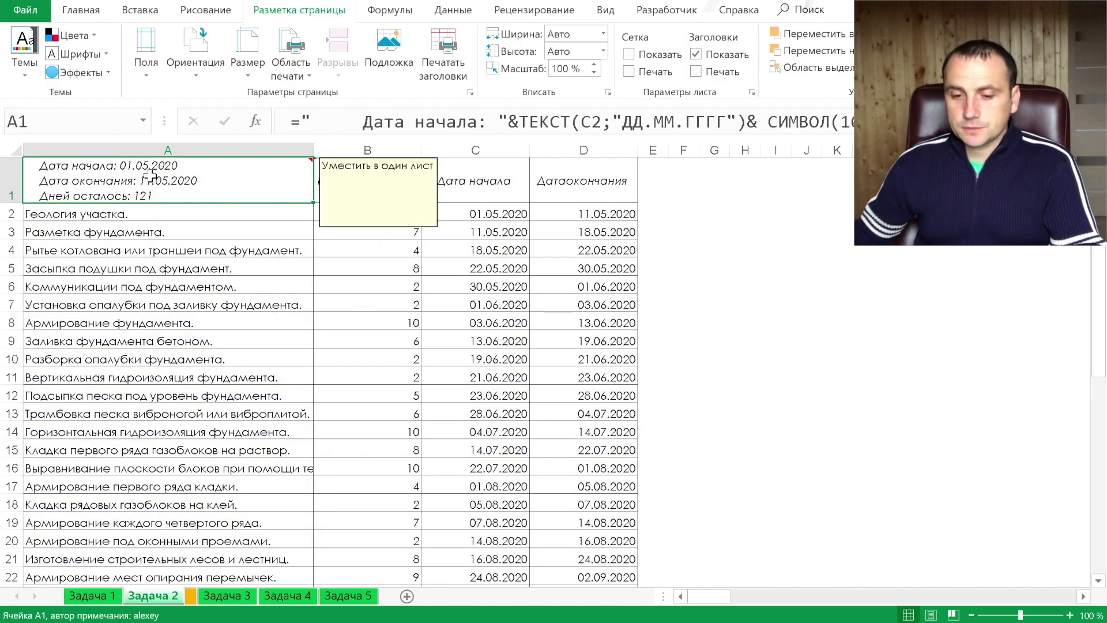
pyautogui.scroll(-2, 412, 262)
pyautogui.scroll(-3, 450, 277)
pyautogui.scroll(-5, 475, 289)
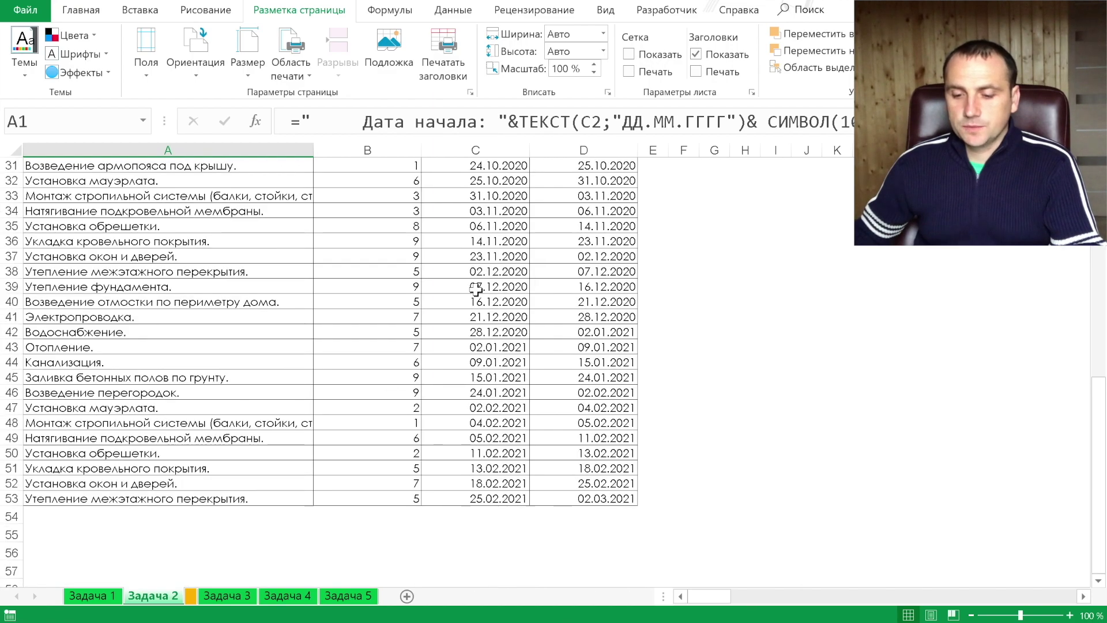
pyautogui.scroll(10, 475, 288)
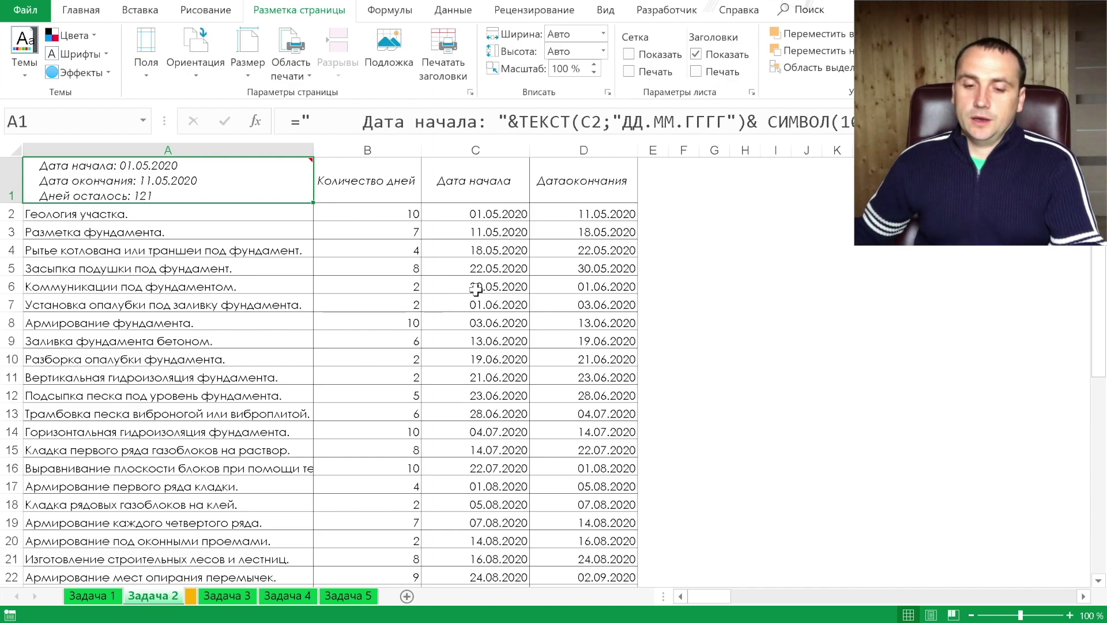
pyautogui.hotkey('ctrl', 'p')
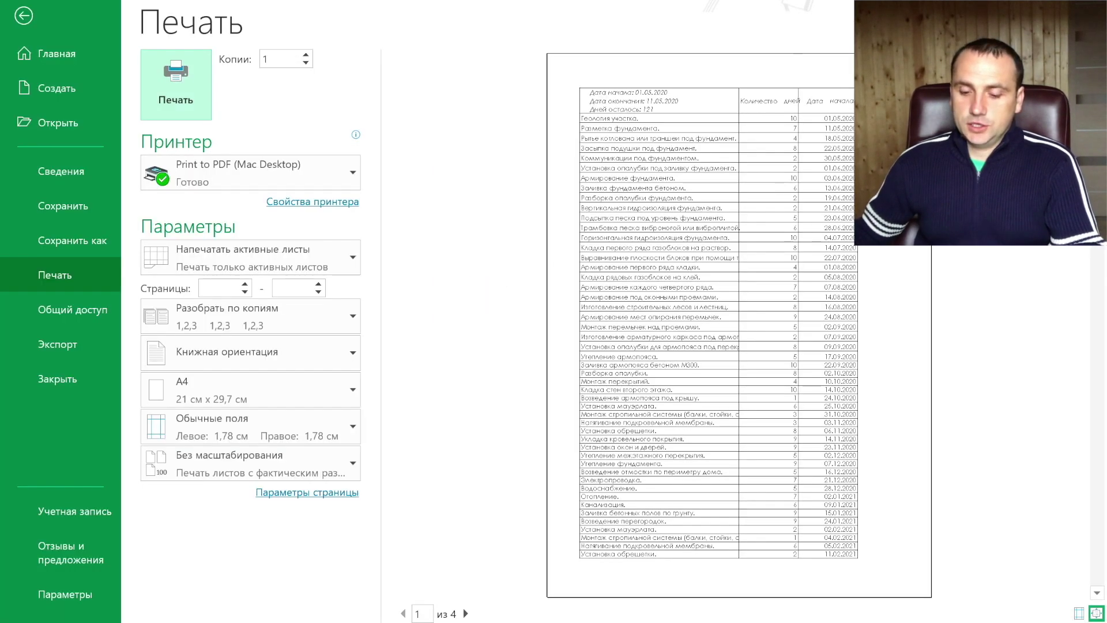
pyautogui.click(466, 613)
pyautogui.click(466, 613)
pyautogui.click(465, 613)
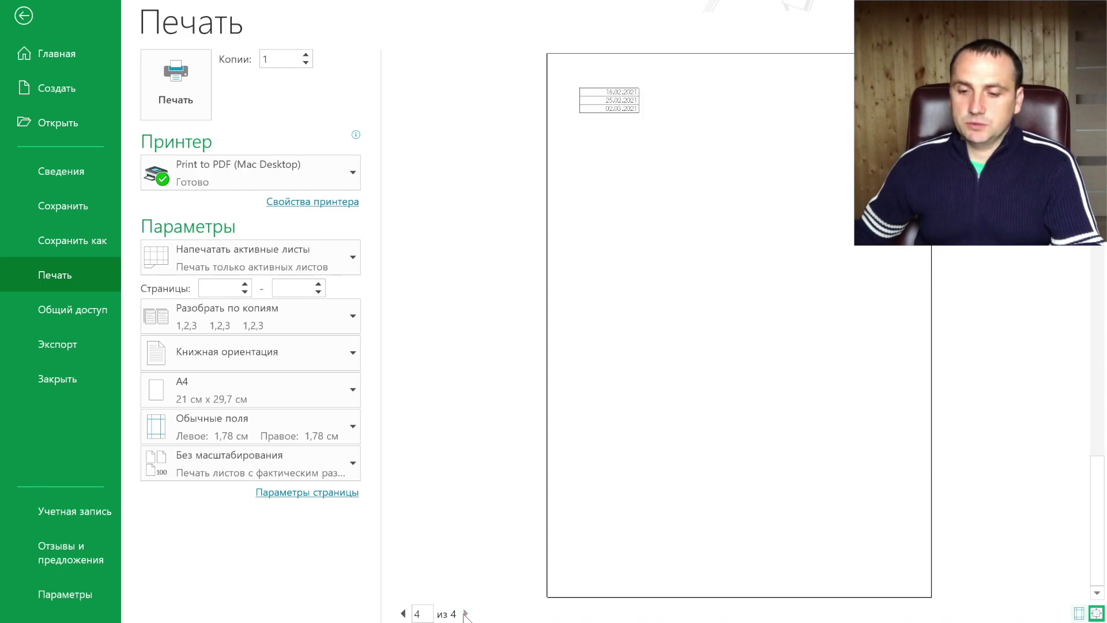
pyautogui.press('Escape')
pyautogui.scroll(-1, 540, 188)
pyautogui.scroll(-7, 546, 188)
pyautogui.scroll(-3, 548, 192)
pyautogui.scroll(-3, 548, 192)
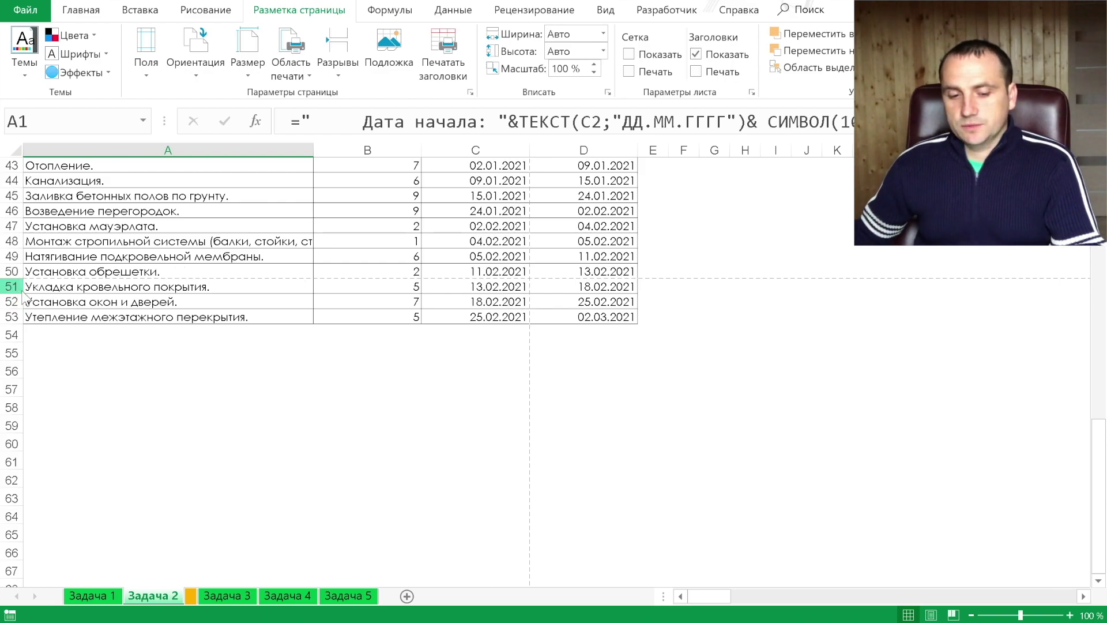
pyautogui.scroll(1, 353, 240)
pyautogui.scroll(10, 354, 240)
pyautogui.scroll(3, 353, 240)
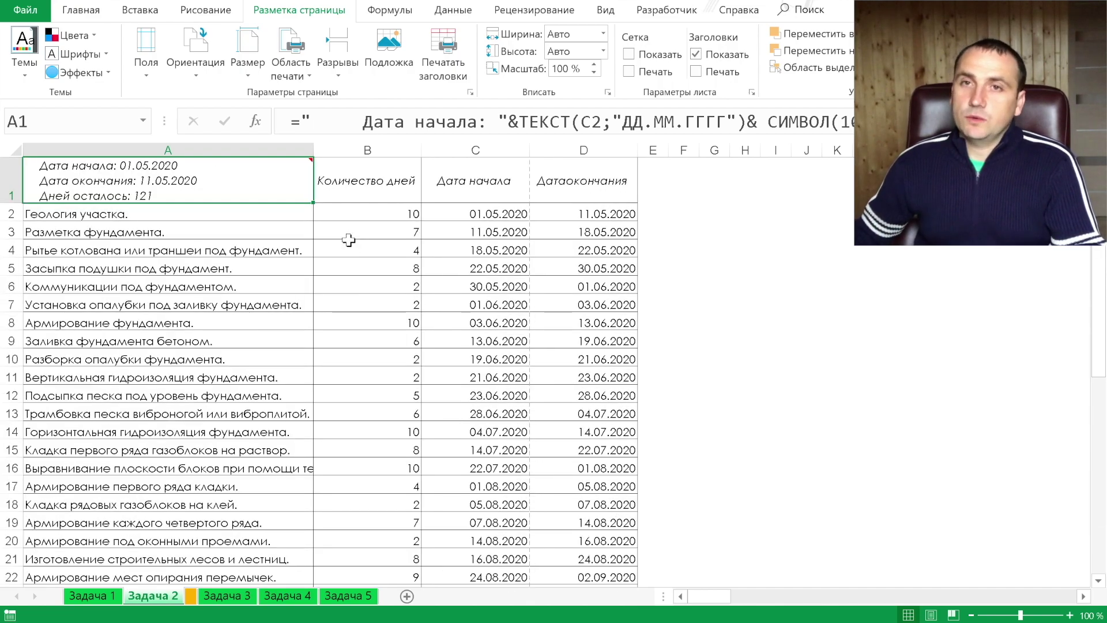
pyautogui.click(564, 70)
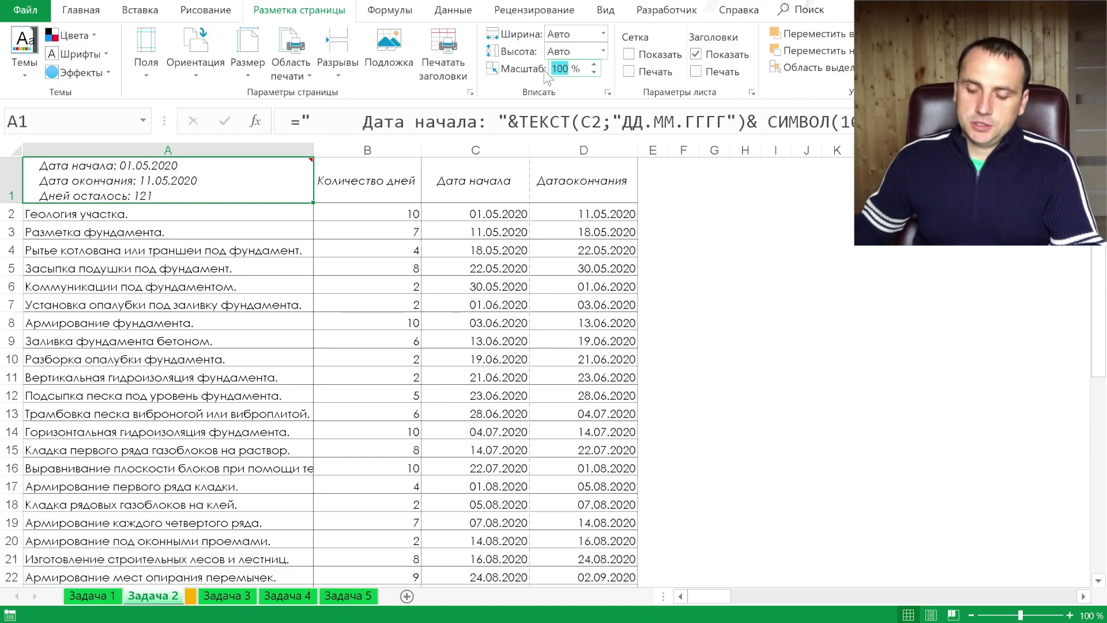
pyautogui.write('90')
pyautogui.press('Return')
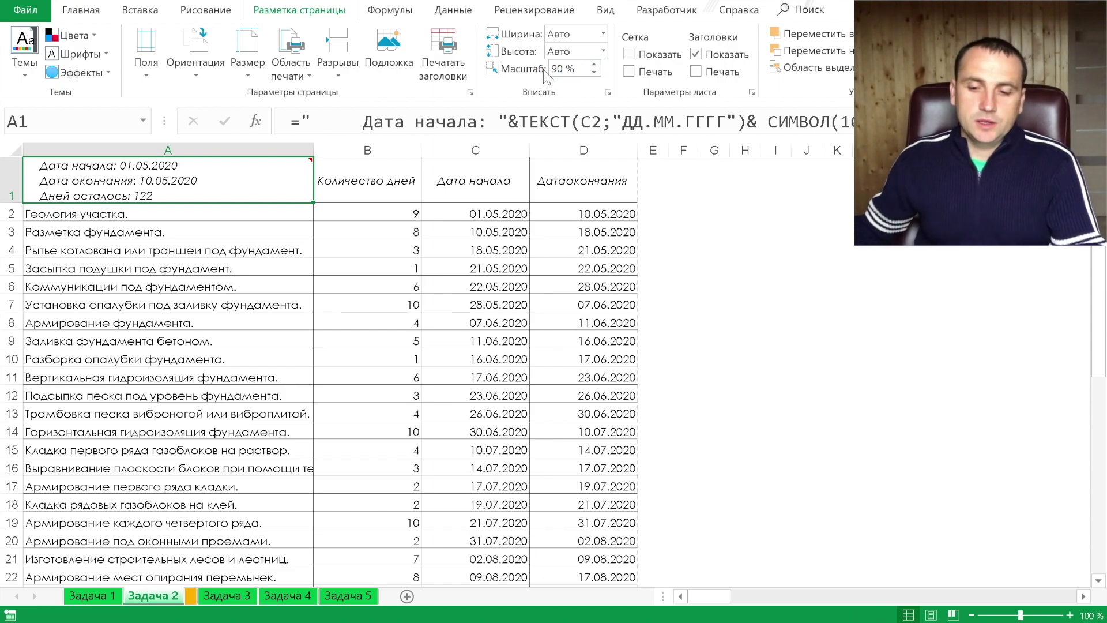
pyautogui.hotkey('ctrl', 'p')
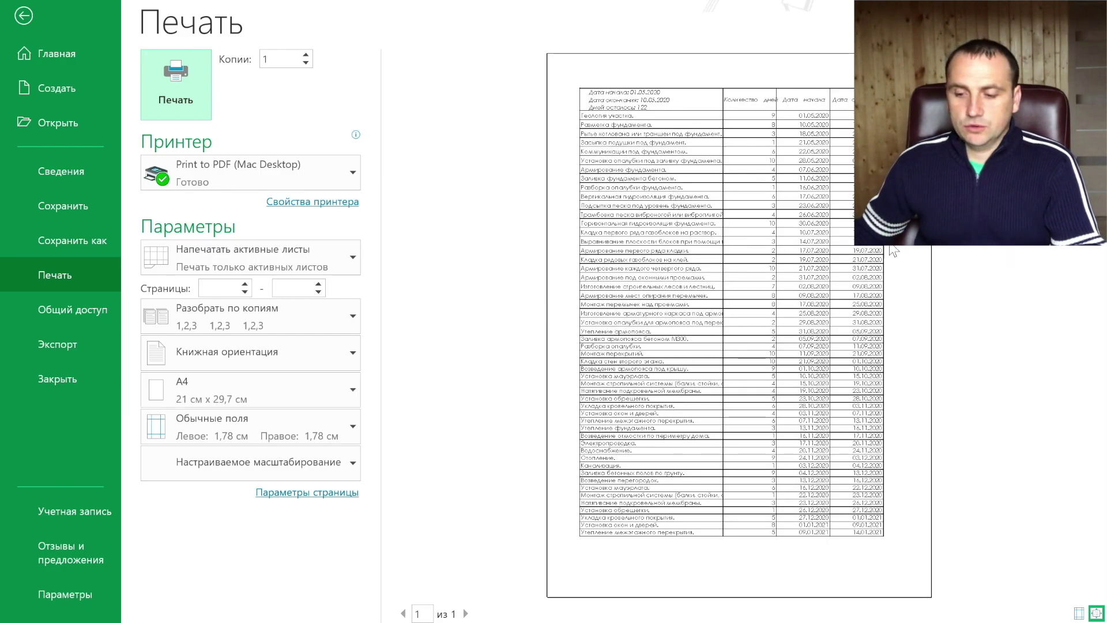
pyautogui.press('Escape')
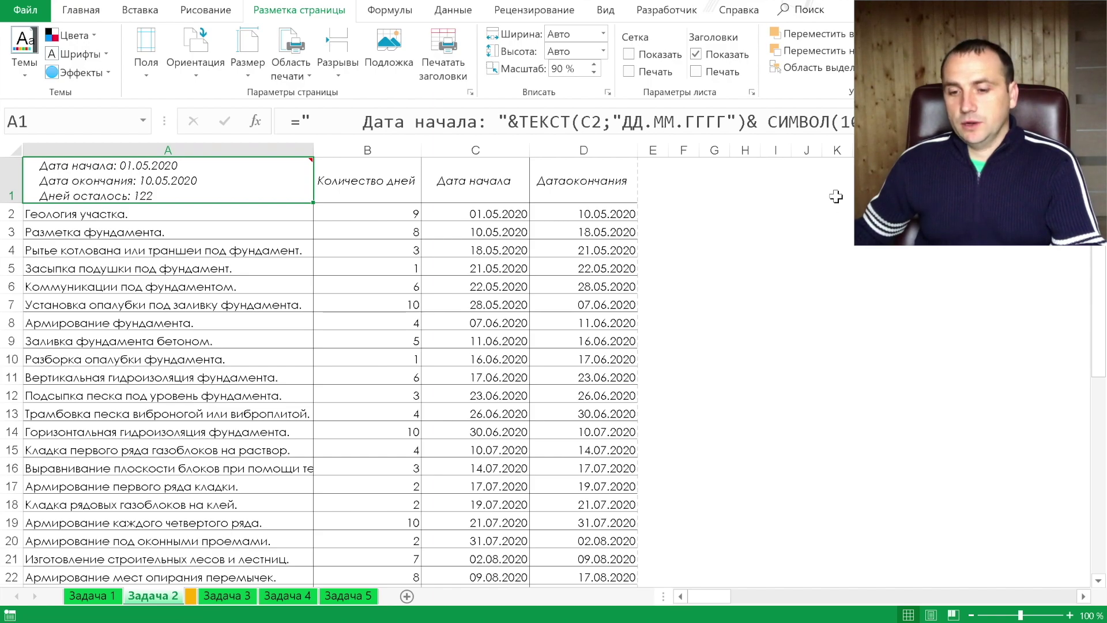
pyautogui.click(556, 68)
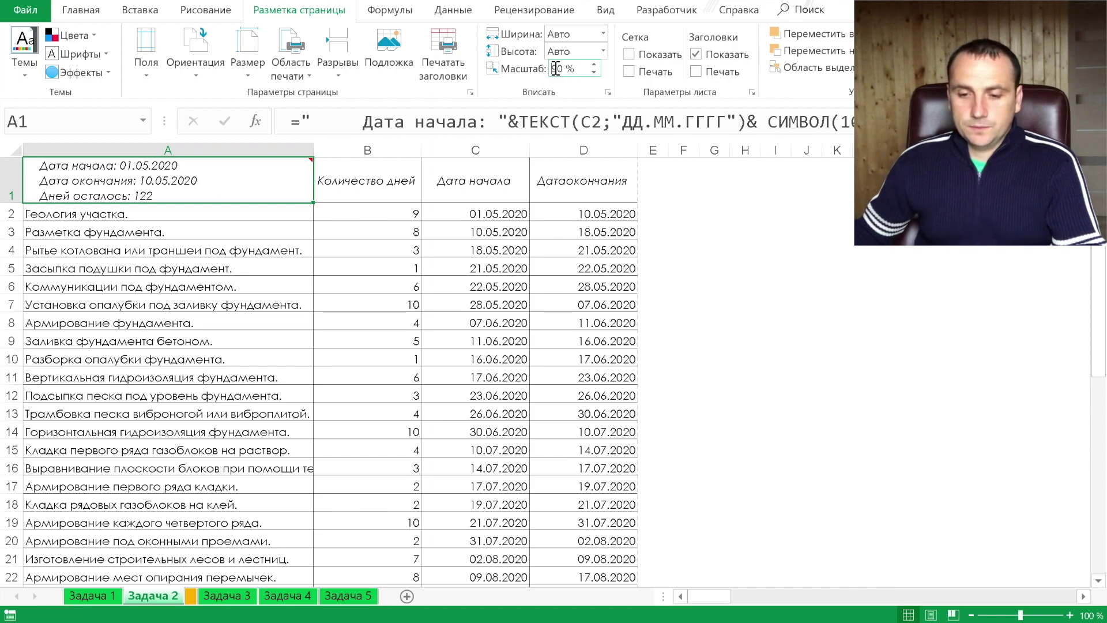
pyautogui.moveTo(555, 69); pyautogui.dragTo(563, 69)
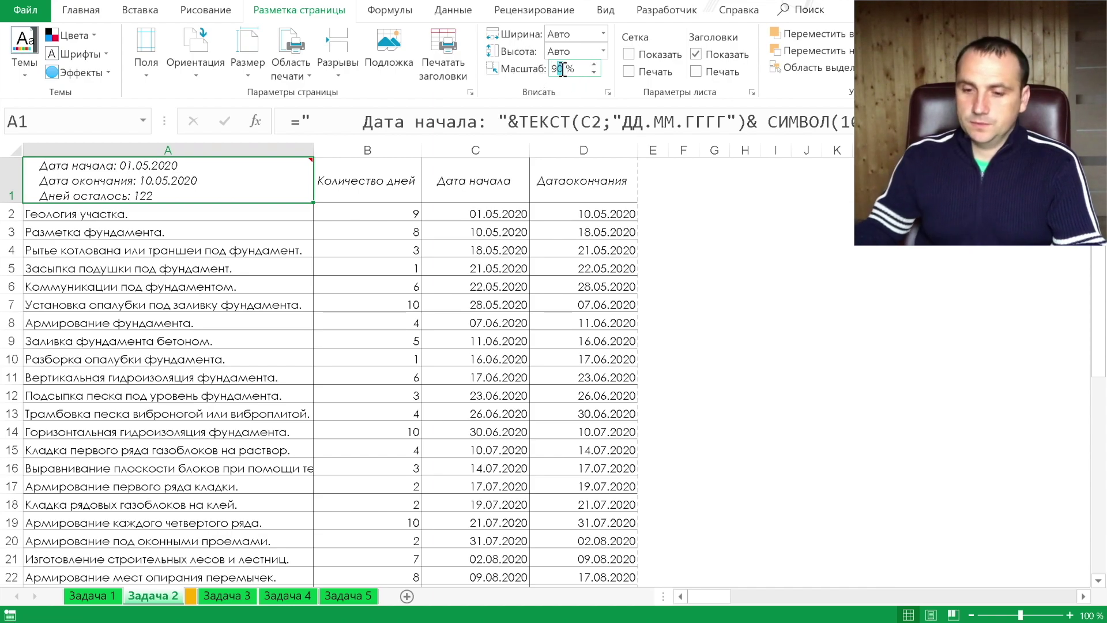
pyautogui.write('100')
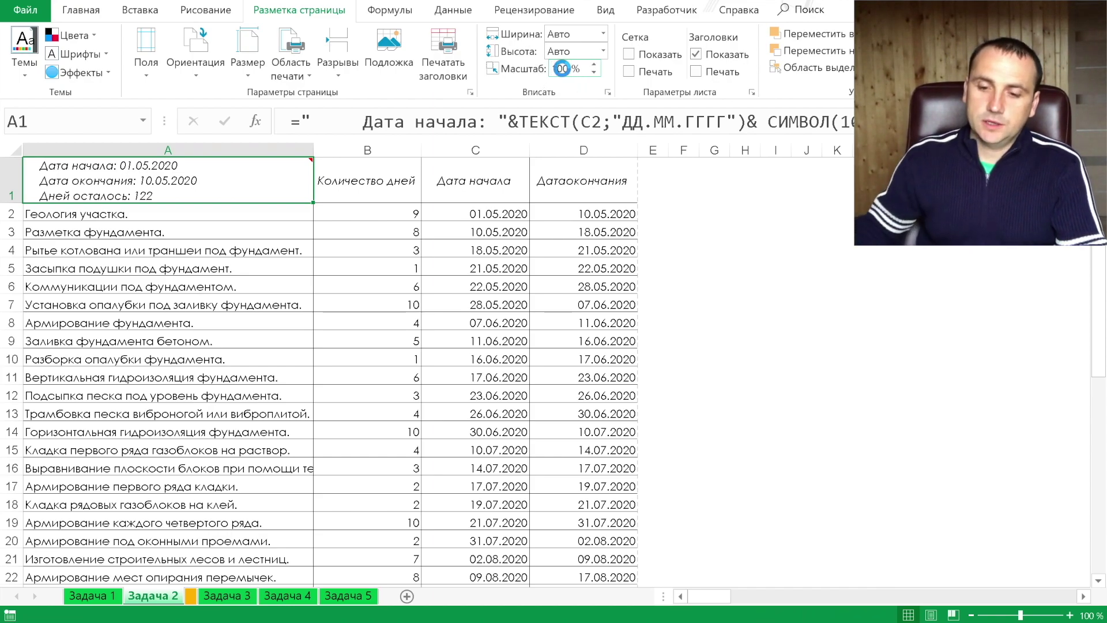
pyautogui.press('Return')
pyautogui.click(598, 34)
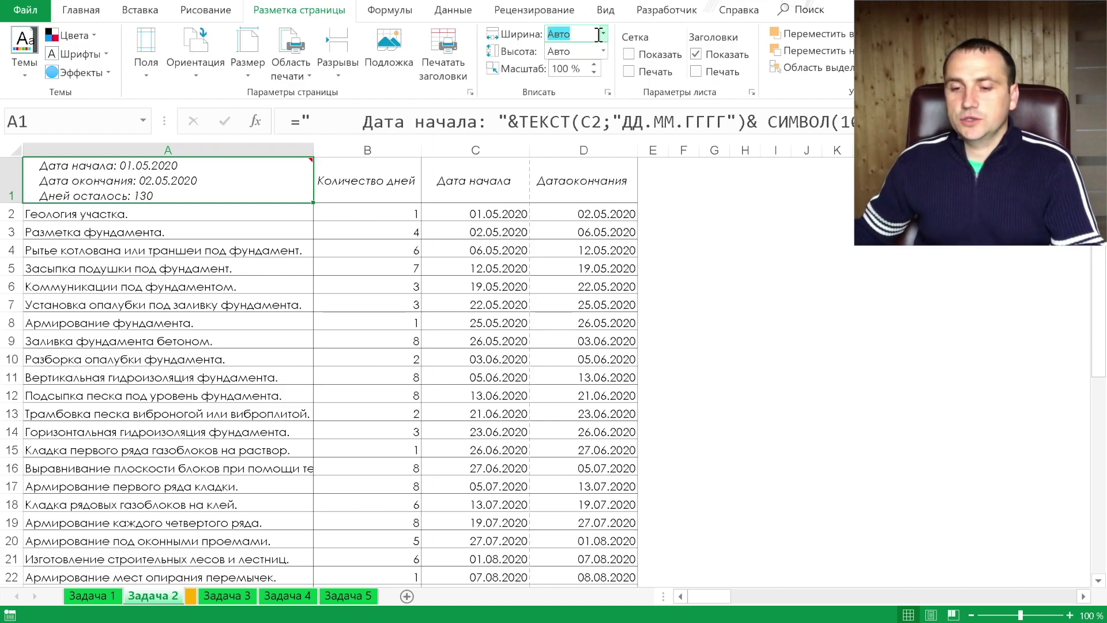
# - Scale Задача 2 to 1 page wide by 1 page tall and preview the result
pyautogui.click(603, 34)
pyautogui.click(587, 68)
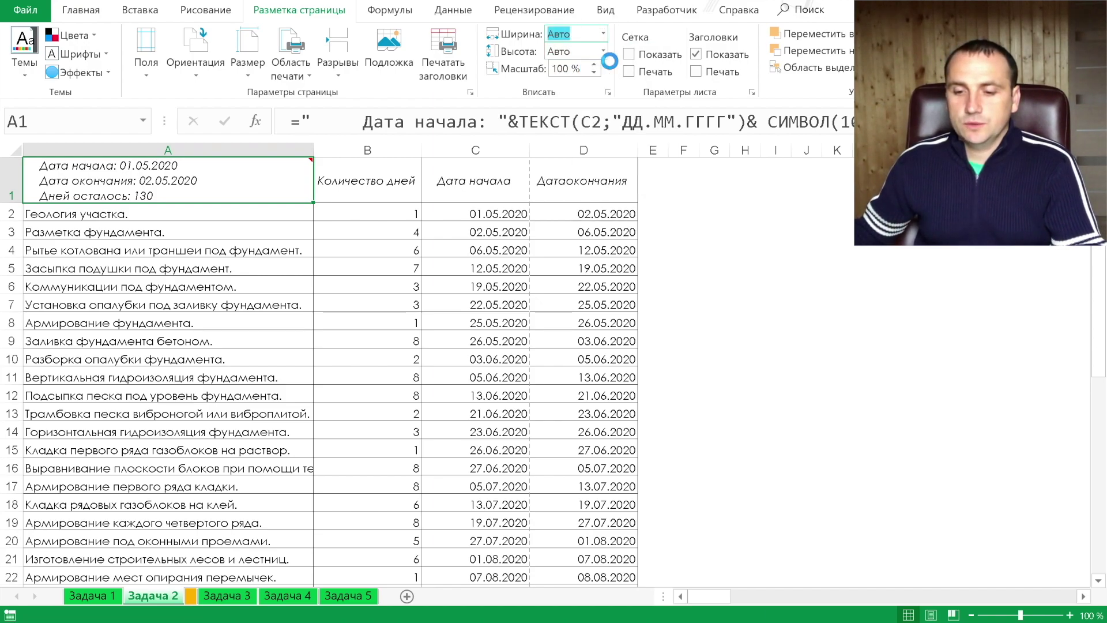
pyautogui.click(603, 51)
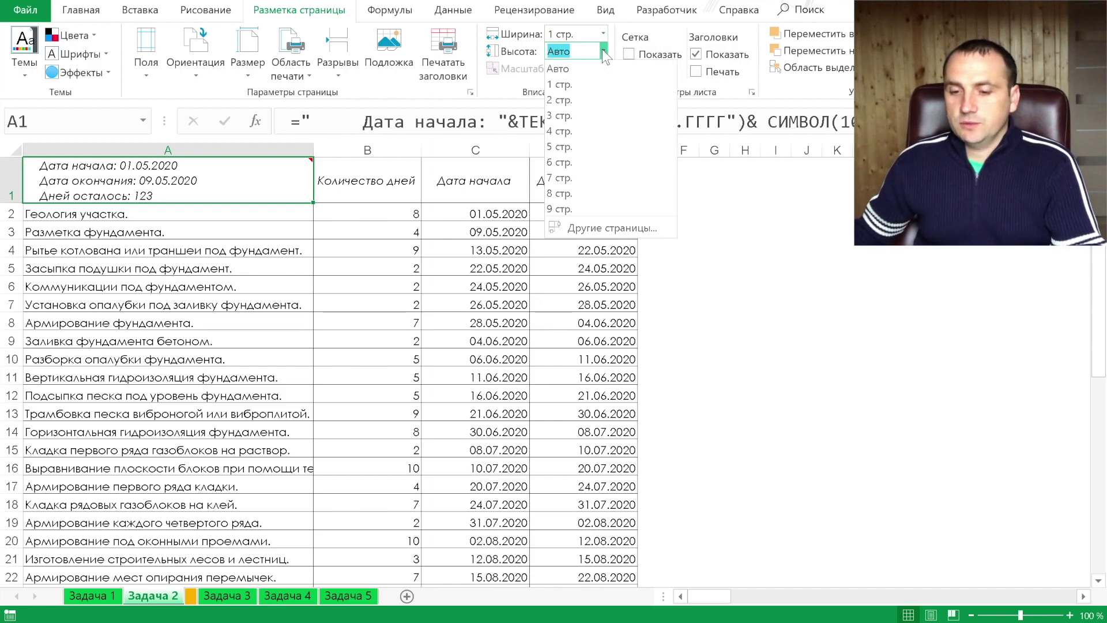
pyautogui.click(602, 83)
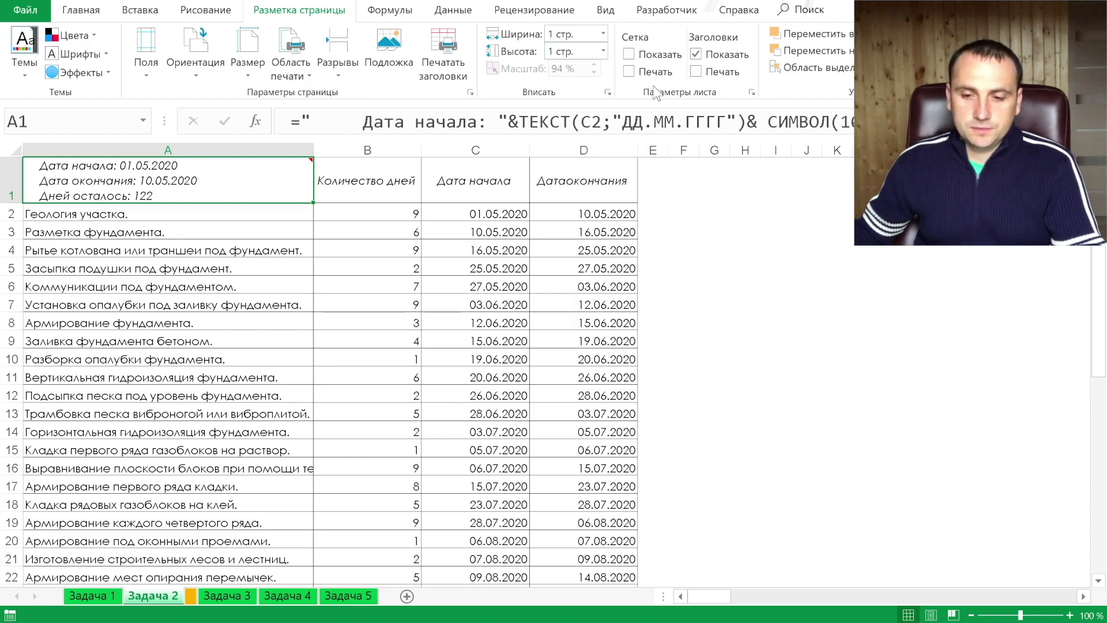
pyautogui.hotkey('ctrl', 'p')
pyautogui.press('Escape')
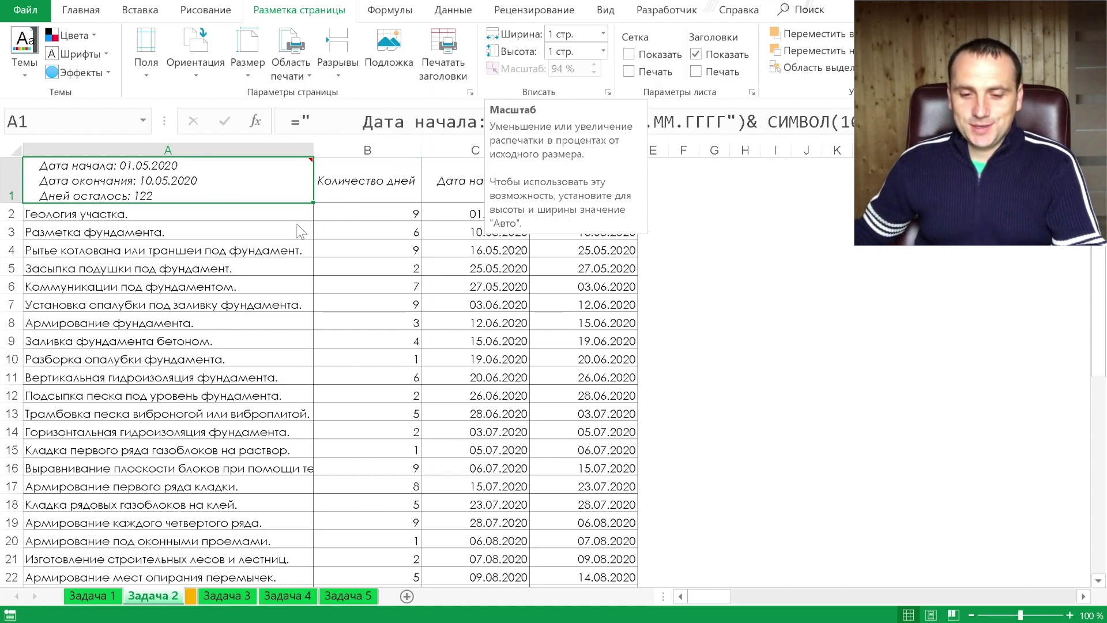
# - Read the task comment in A1 and check the print preview again
pyautogui.click(219, 285)
pyautogui.moveTo(554, 68)
pyautogui.click(236, 182)
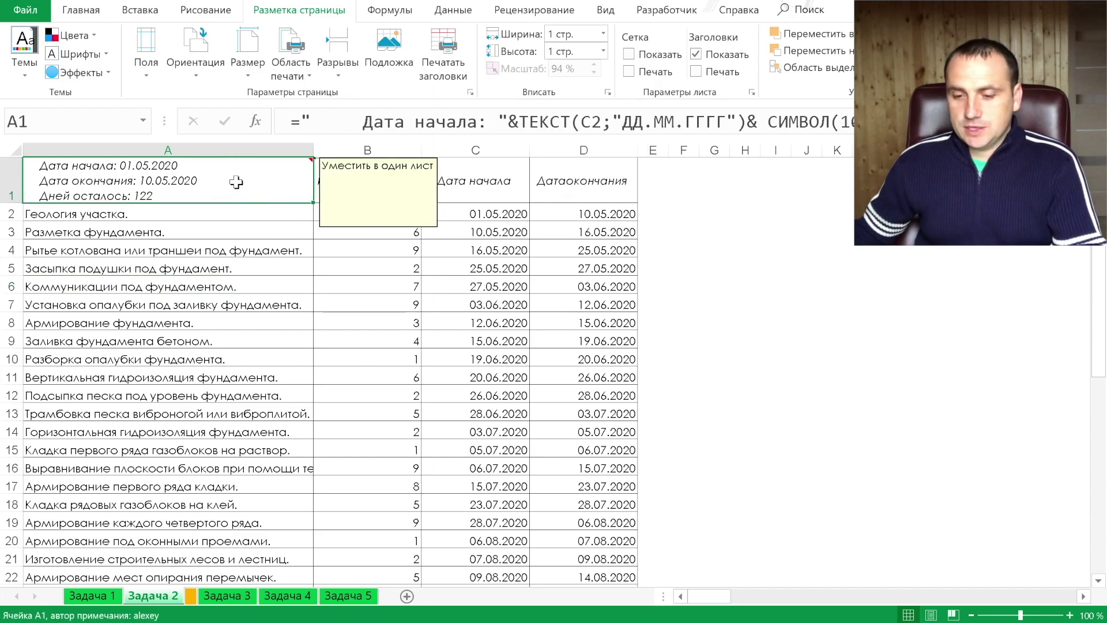
pyautogui.hotkey('ctrl', 'p')
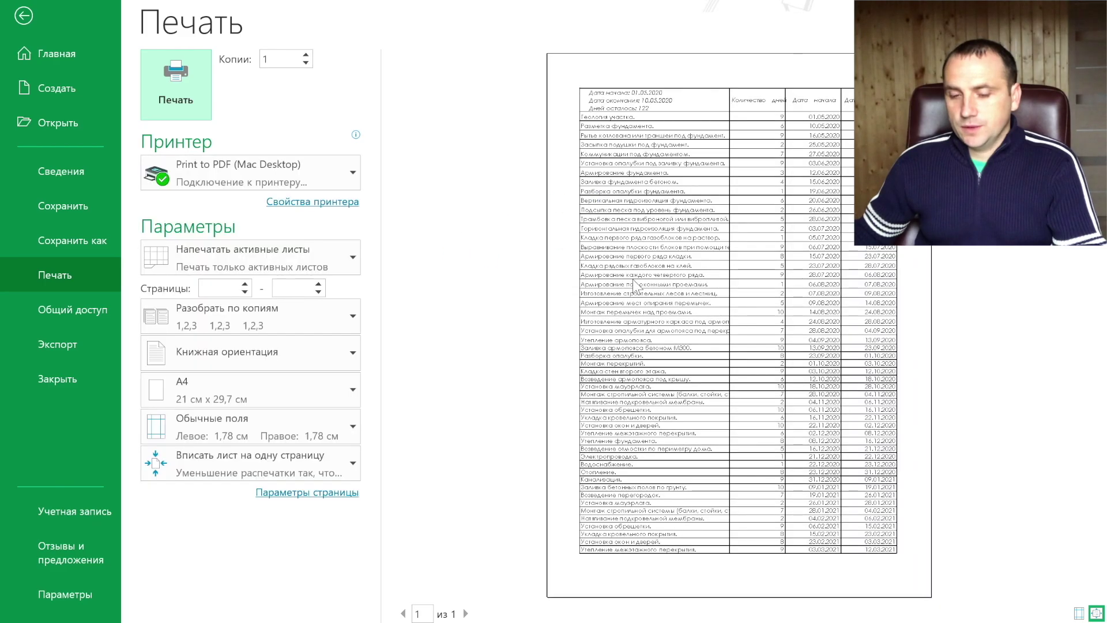
pyautogui.press('Escape')
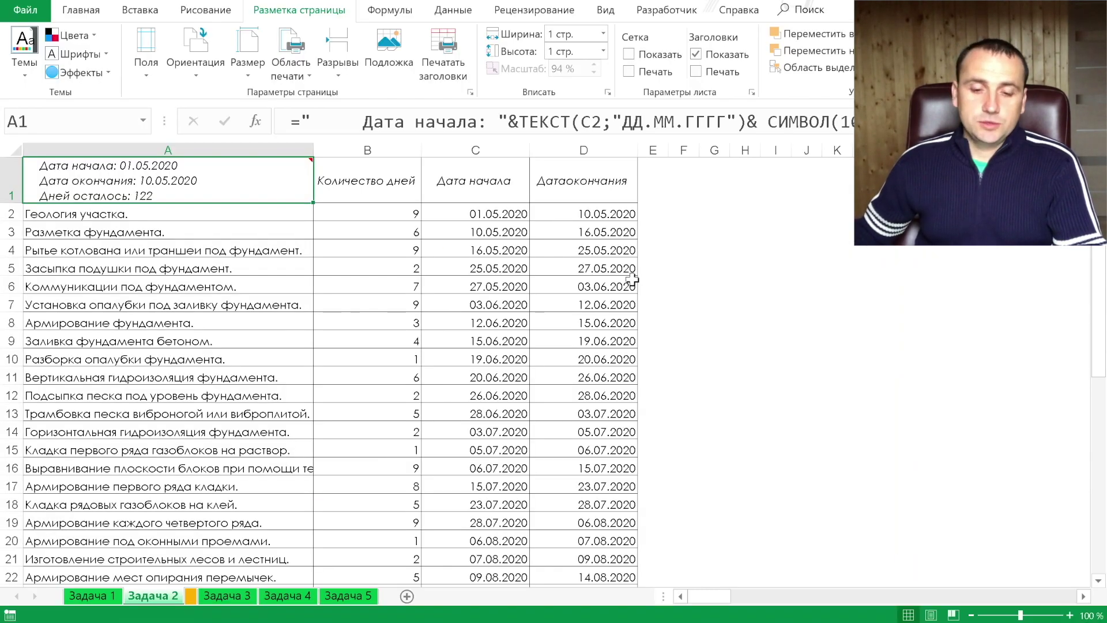
# - Read the three keyword phrases in B2–B4 on the comment keywords sheet
pyautogui.click(190, 598)
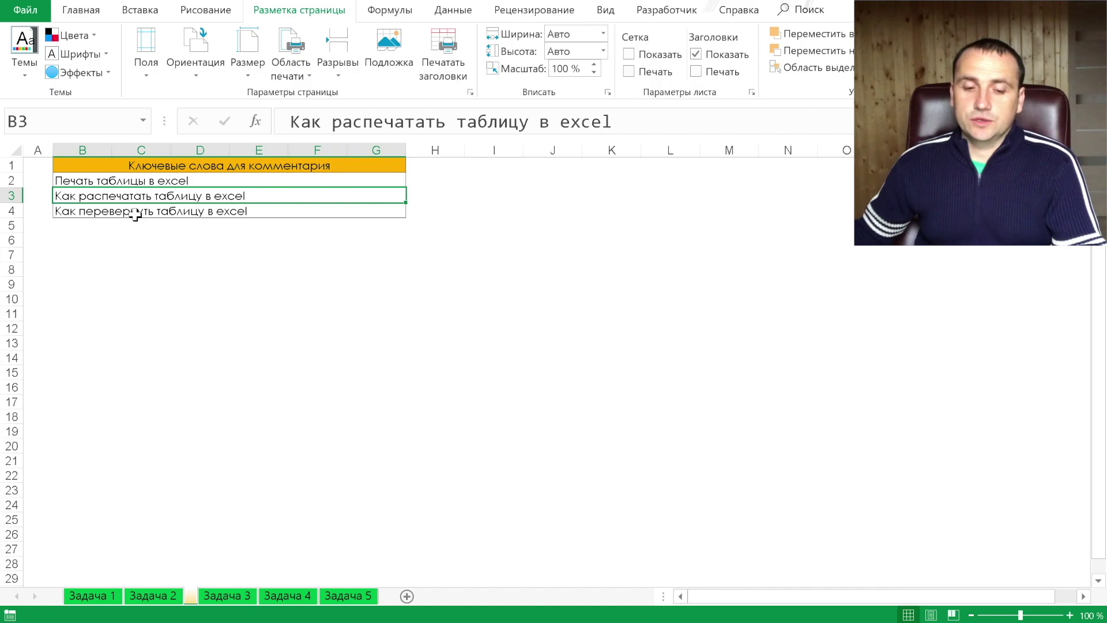
pyautogui.click(161, 182)
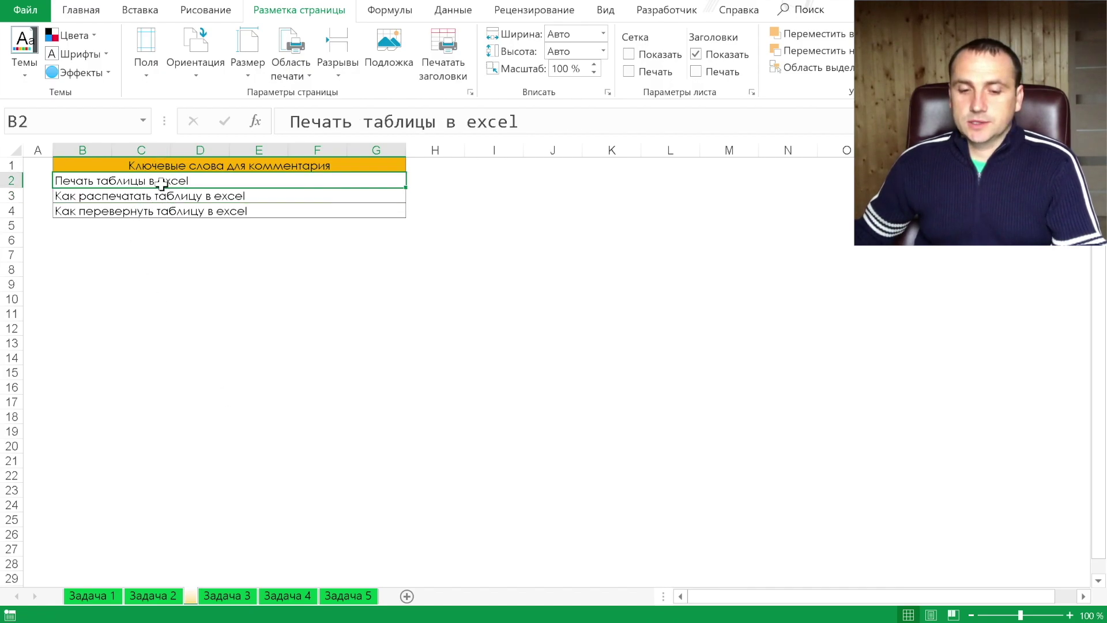
pyautogui.click(192, 196)
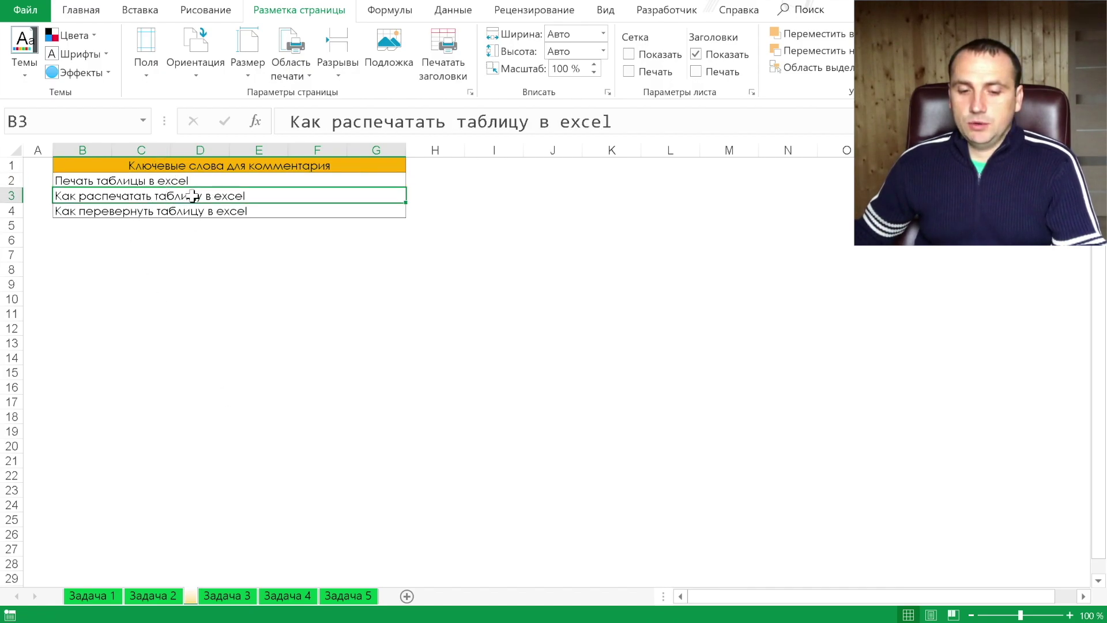
pyautogui.click(236, 212)
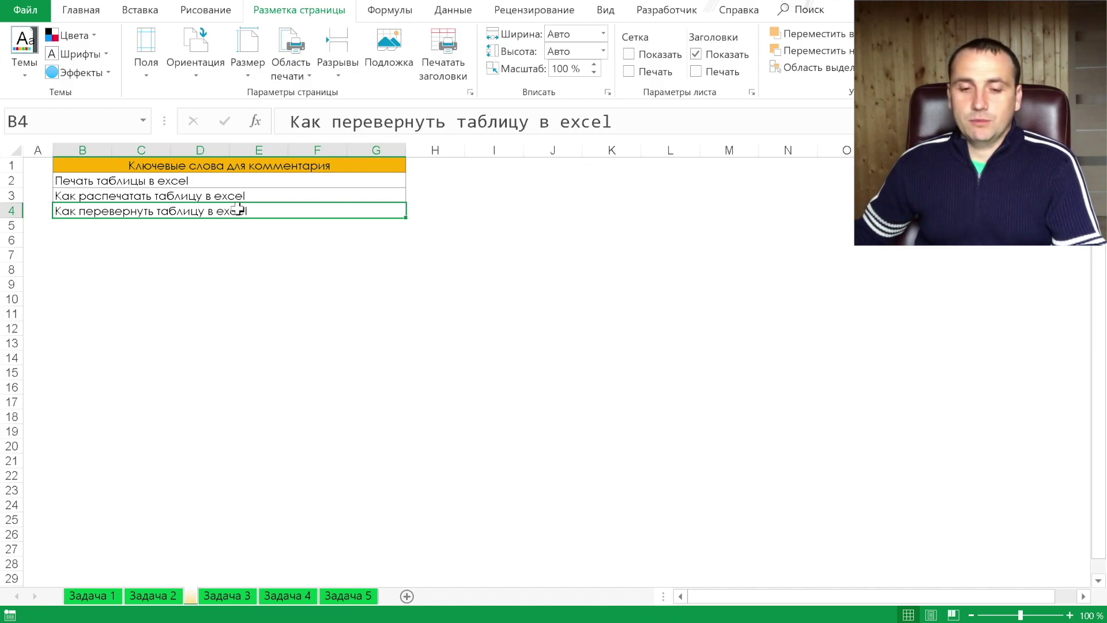
pyautogui.click(227, 596)
pyautogui.click(226, 596)
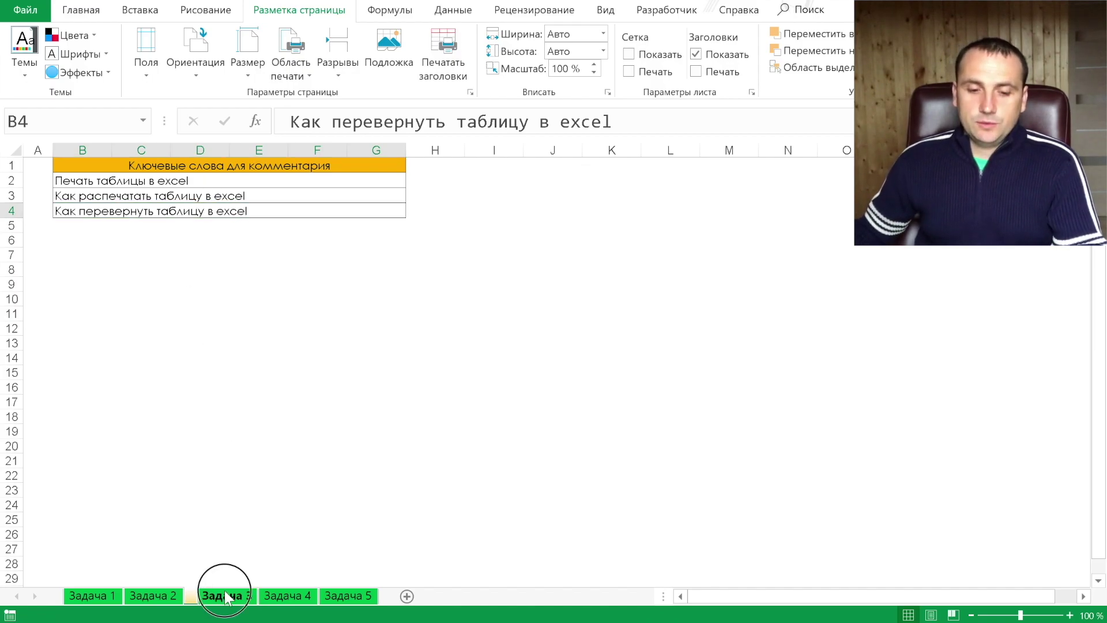
# - Hide the end-date column D on the Задача 3 schedule
pyautogui.click(174, 165)
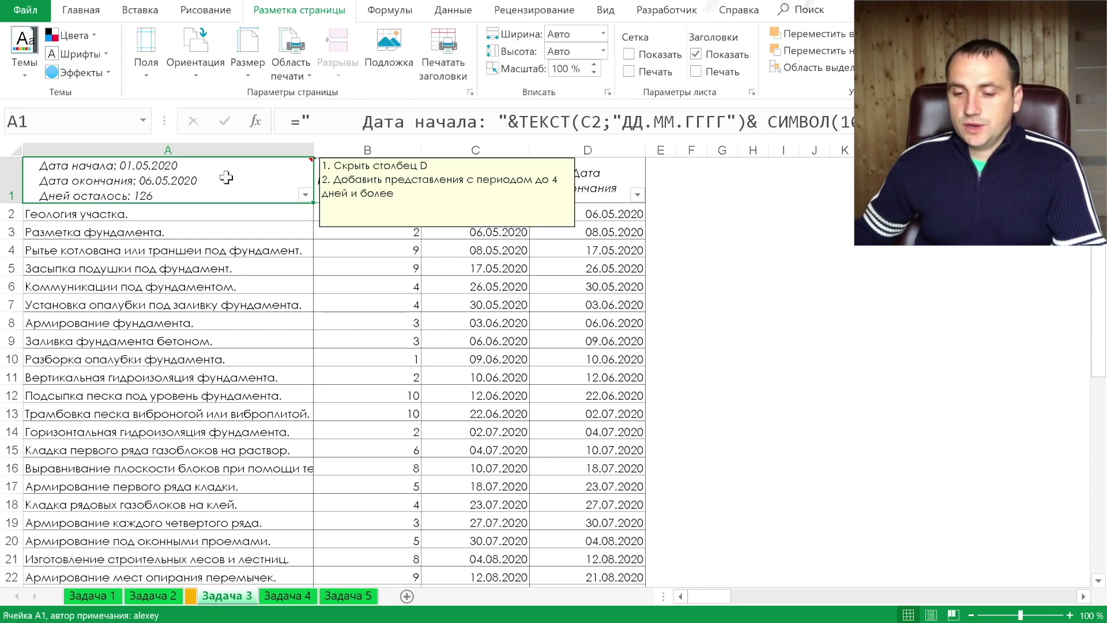
pyautogui.rightClick(587, 150)
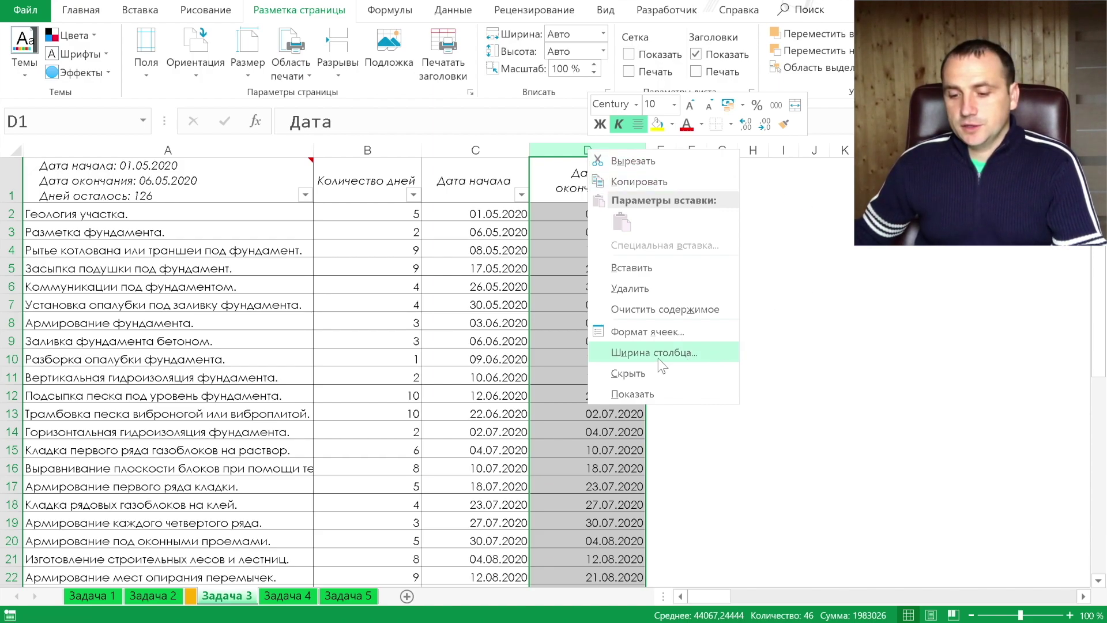
pyautogui.click(644, 371)
# - Filter column B to day counts 1, 2, 3 and 5, leaving 23 of 45 tasks
pyautogui.click(413, 195)
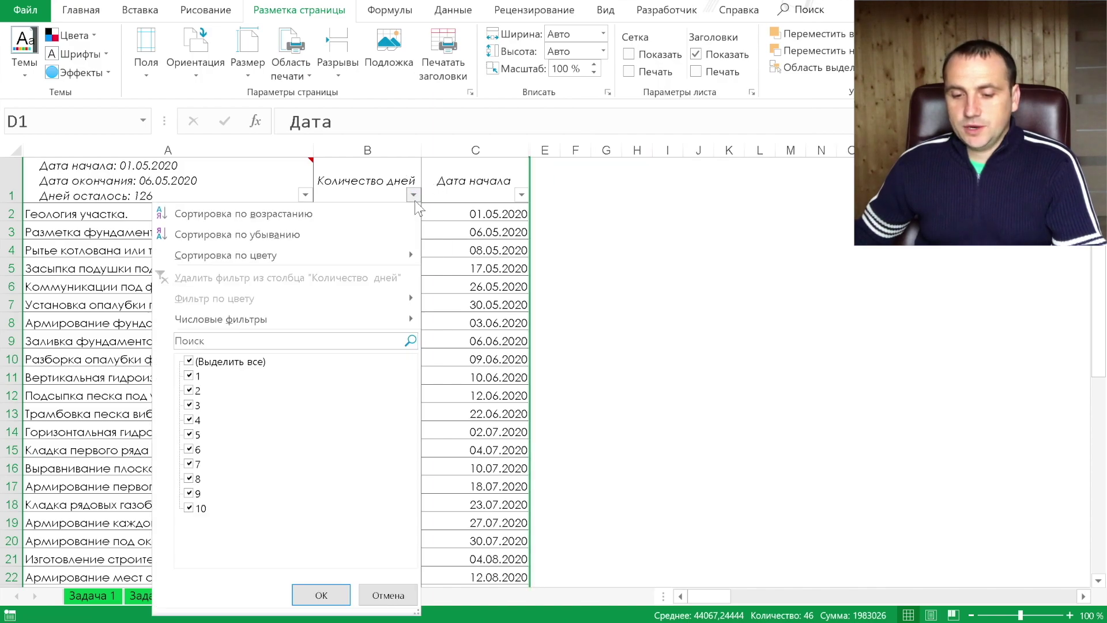
pyautogui.click(189, 362)
pyautogui.click(189, 376)
pyautogui.click(189, 390)
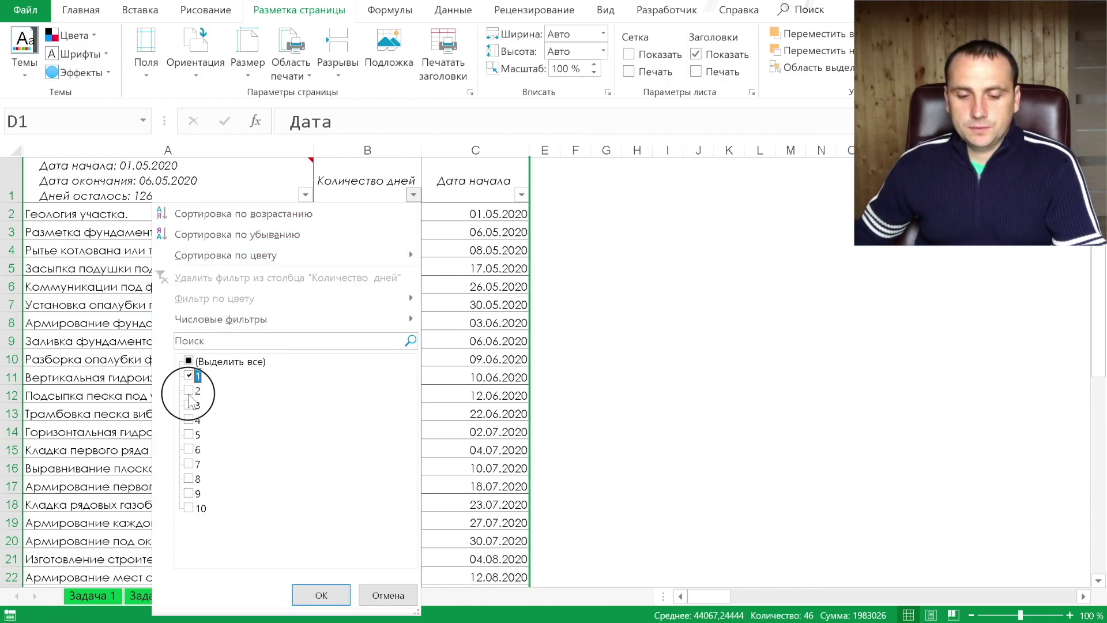
pyautogui.click(187, 406)
pyautogui.click(190, 434)
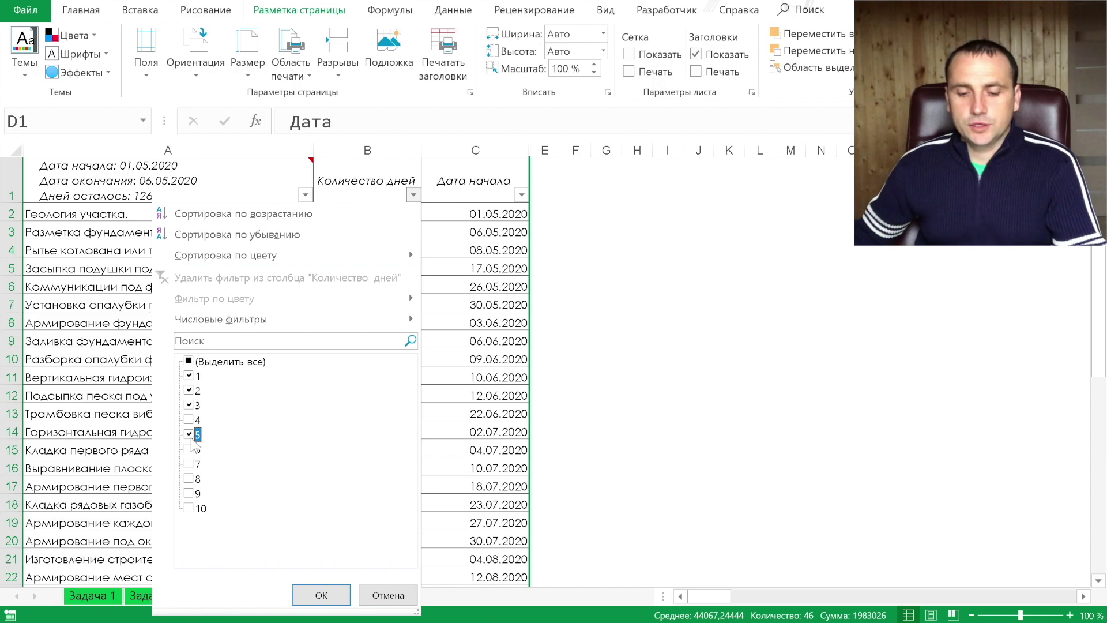
pyautogui.click(321, 595)
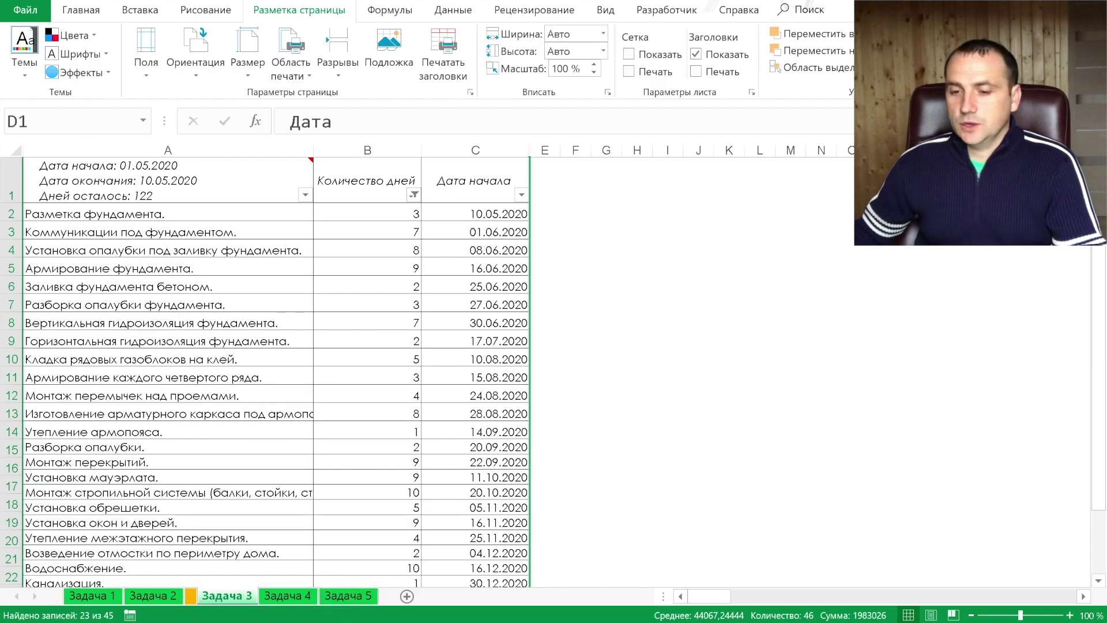
# - Start a new custom view and name it Задача3кол-во4
pyautogui.click(605, 11)
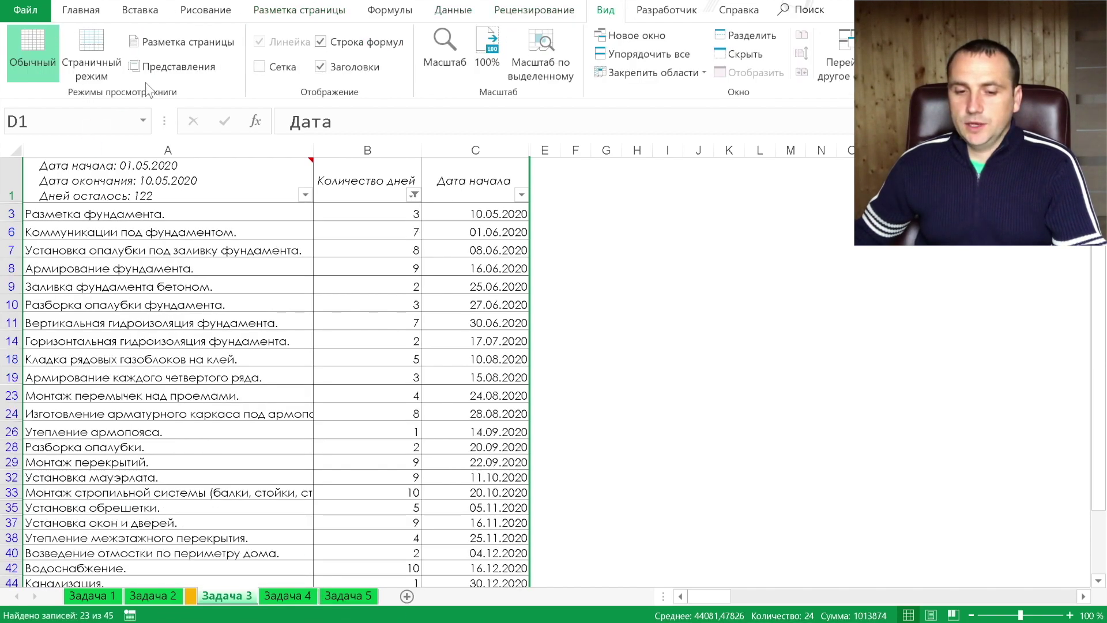
pyautogui.click(172, 64)
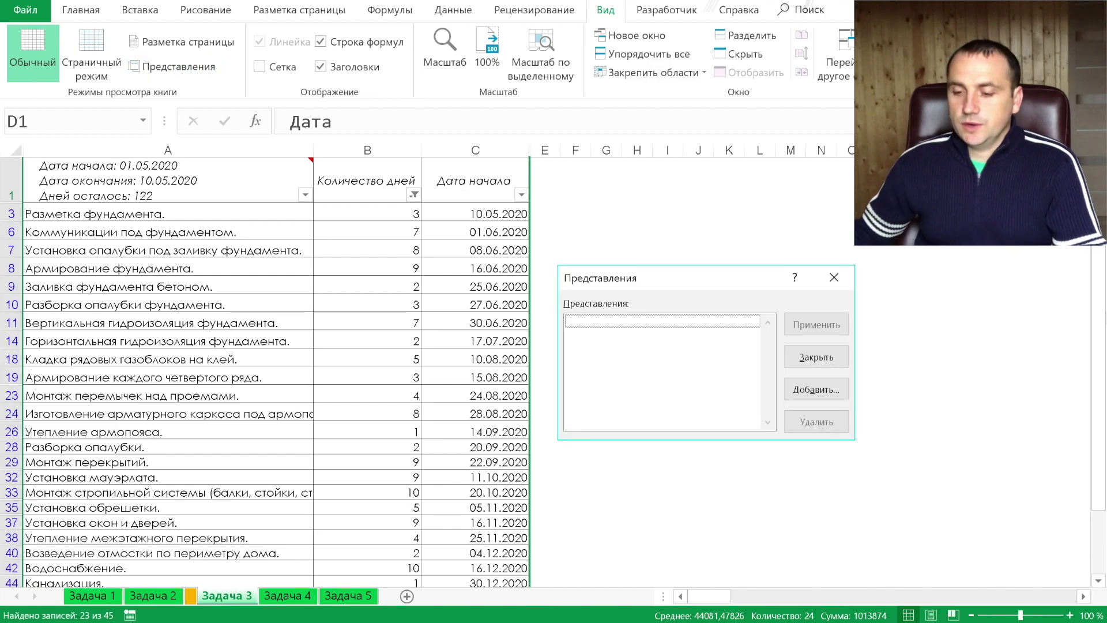
pyautogui.click(817, 385)
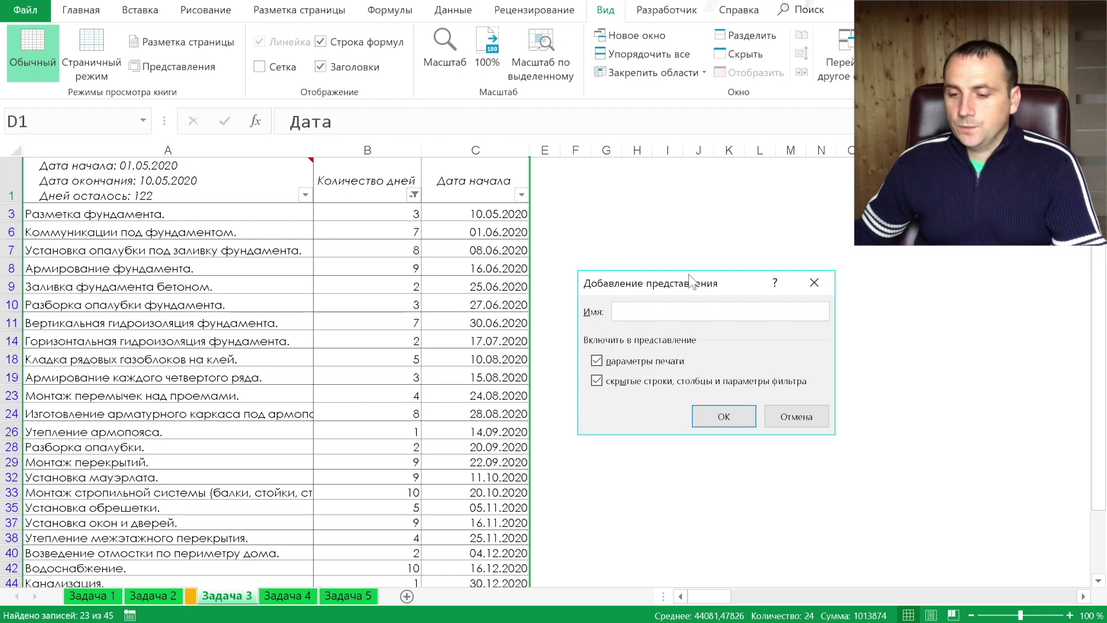
pyautogui.moveTo(687, 274); pyautogui.dragTo(667, 240)
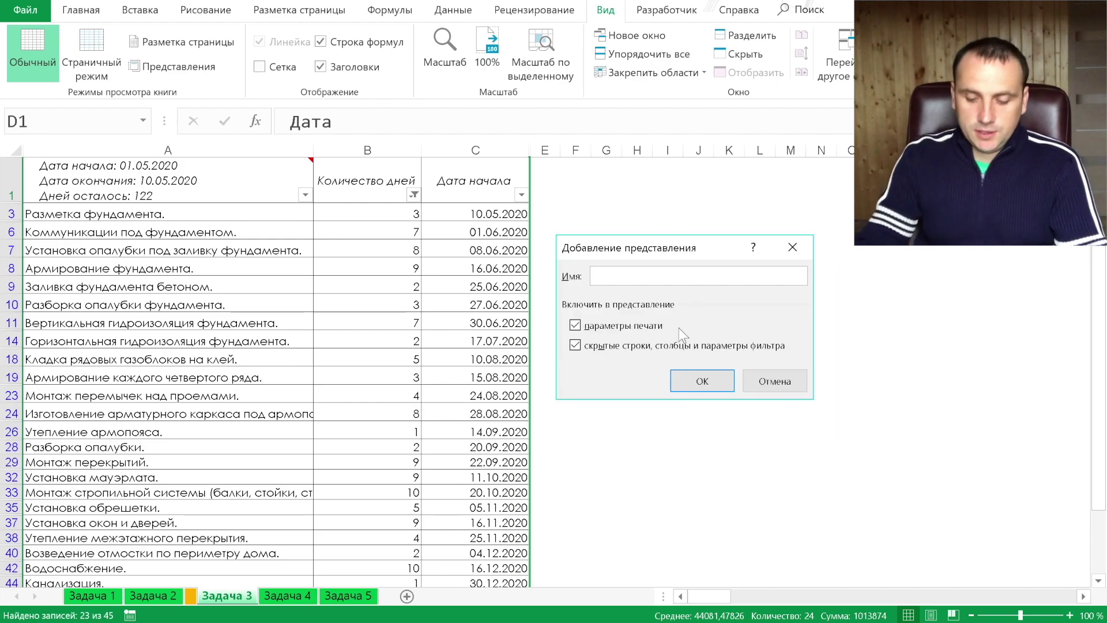
pyautogui.write('Задача')
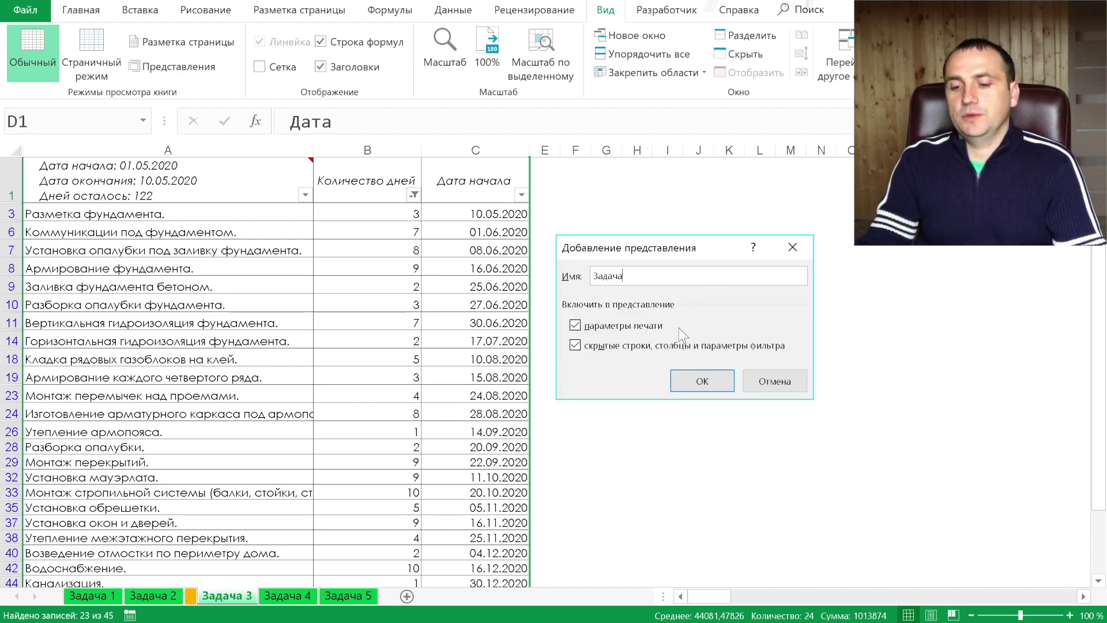
pyautogui.write('3')
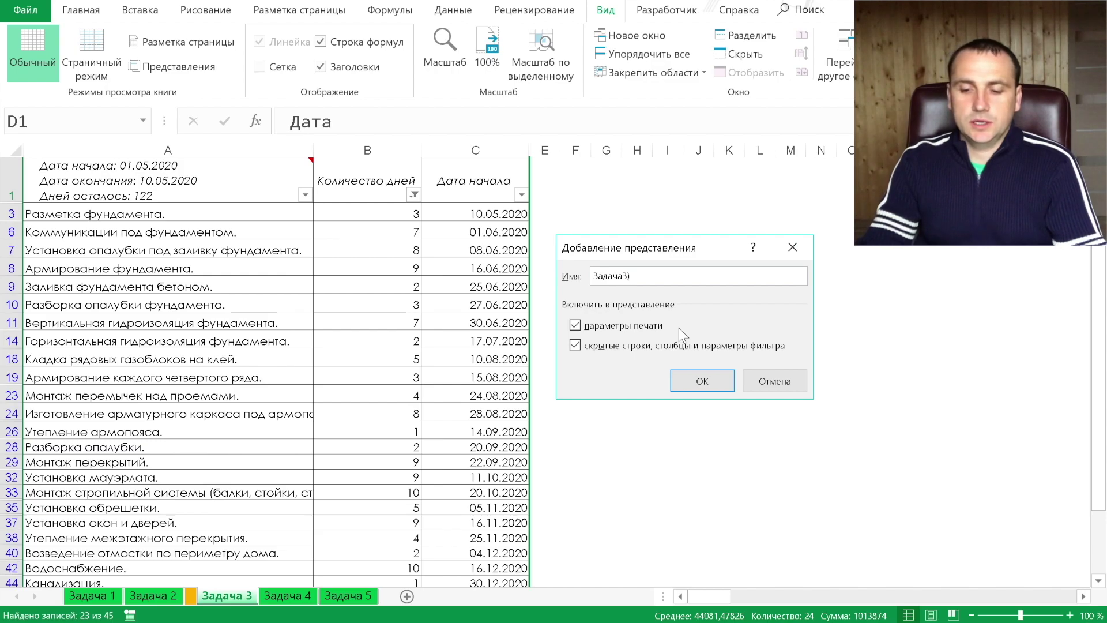
pyautogui.press('BackSpace')
pyautogui.write('кол-во ')
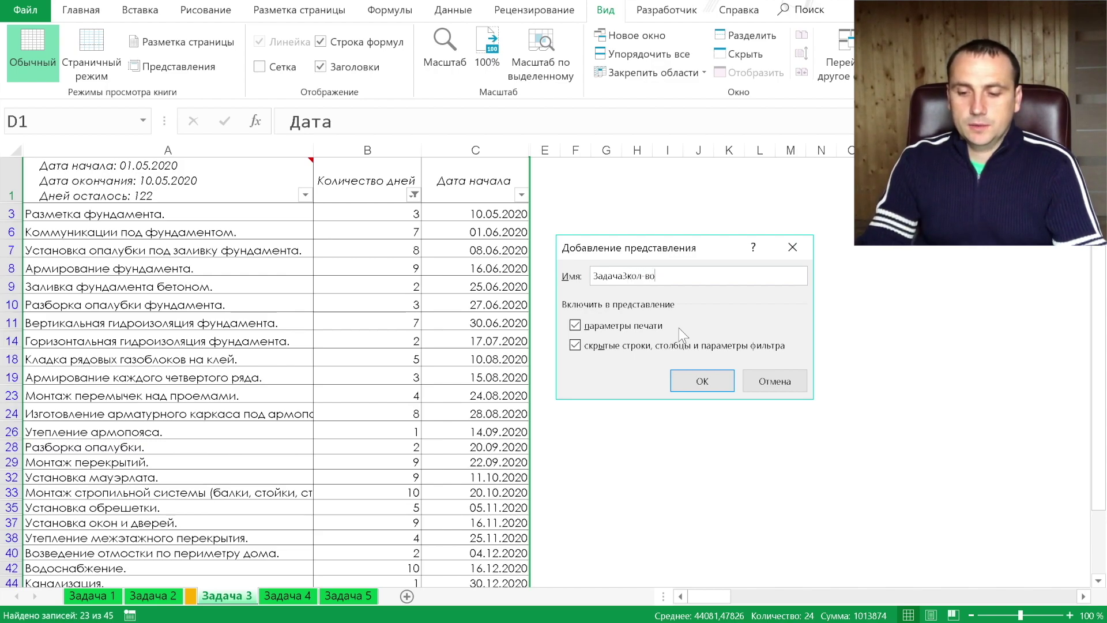
pyautogui.write('4')
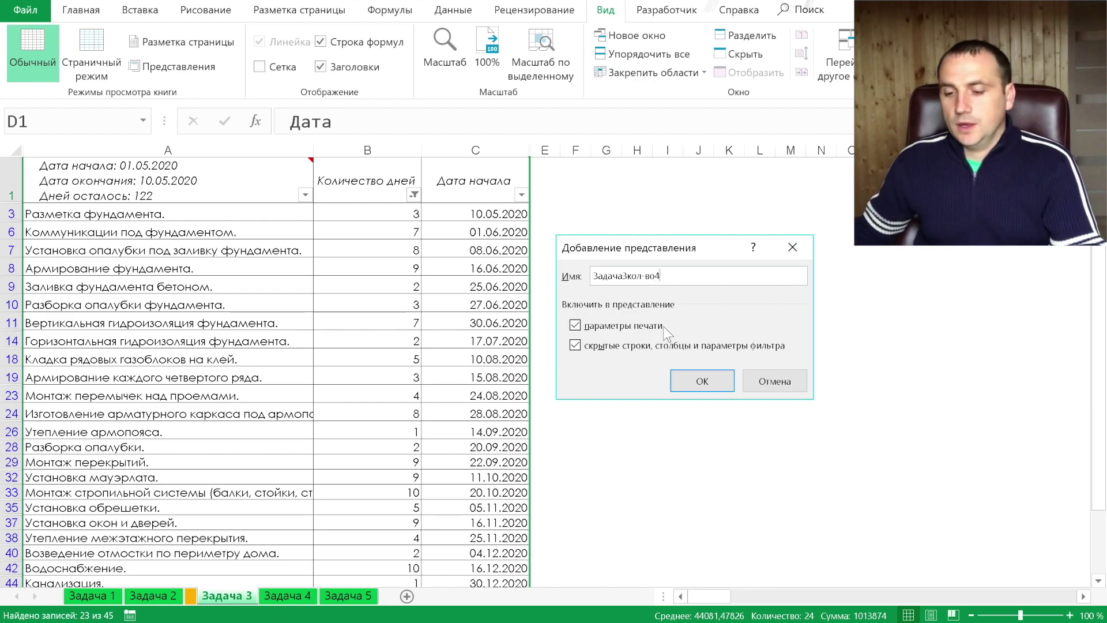
# - Keep hidden rows and filter settings, exclude print settings, and save the view
pyautogui.click(576, 326)
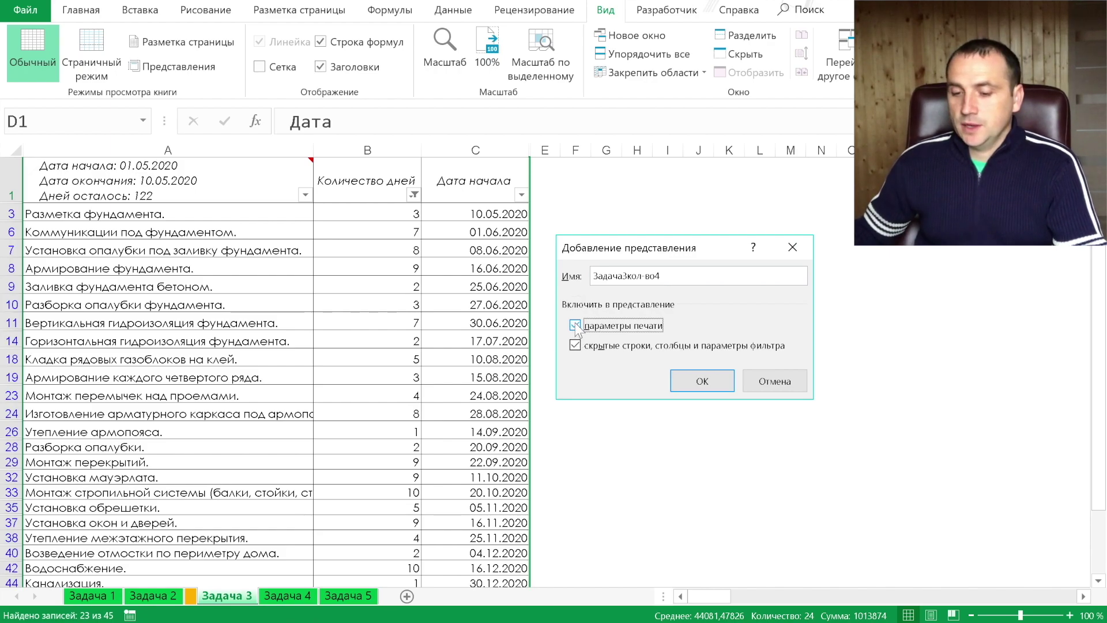
pyautogui.click(575, 345)
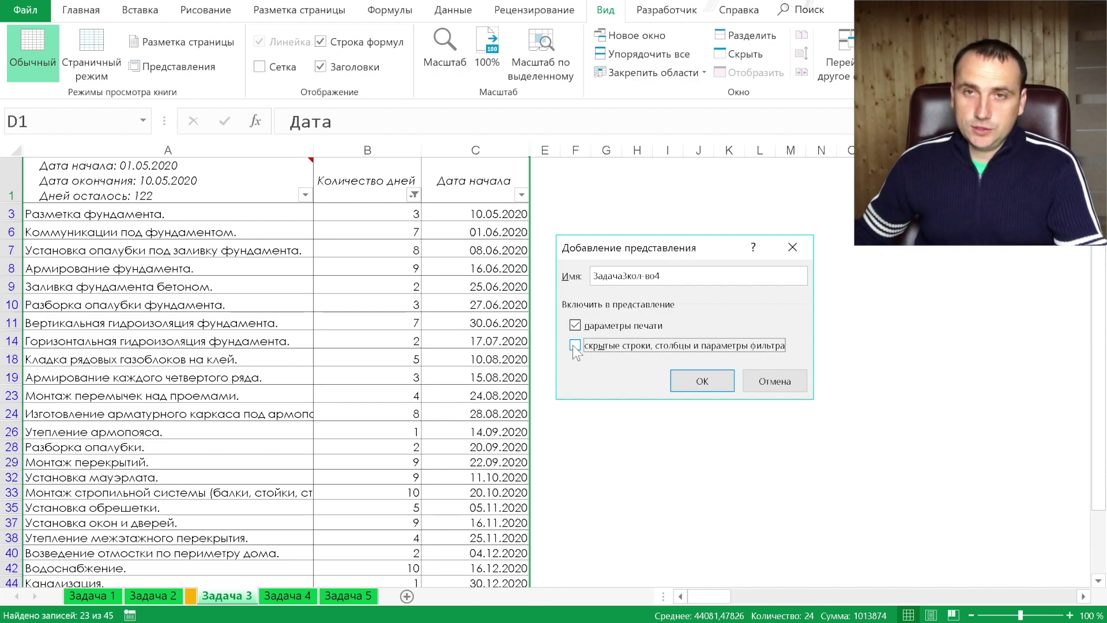
pyautogui.click(574, 346)
pyautogui.click(575, 325)
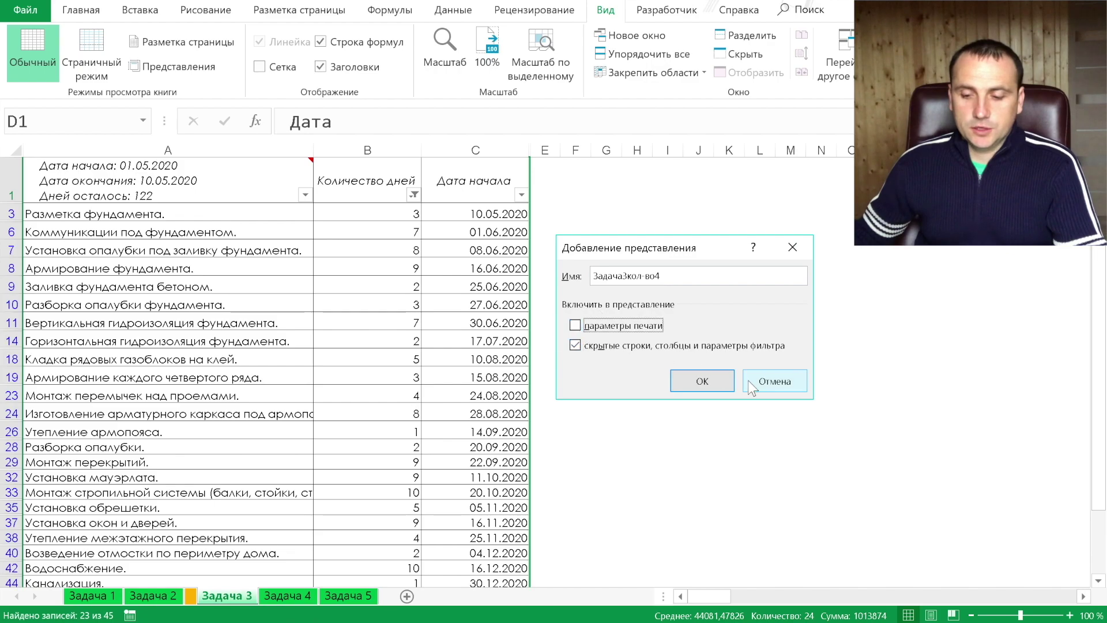
pyautogui.click(712, 379)
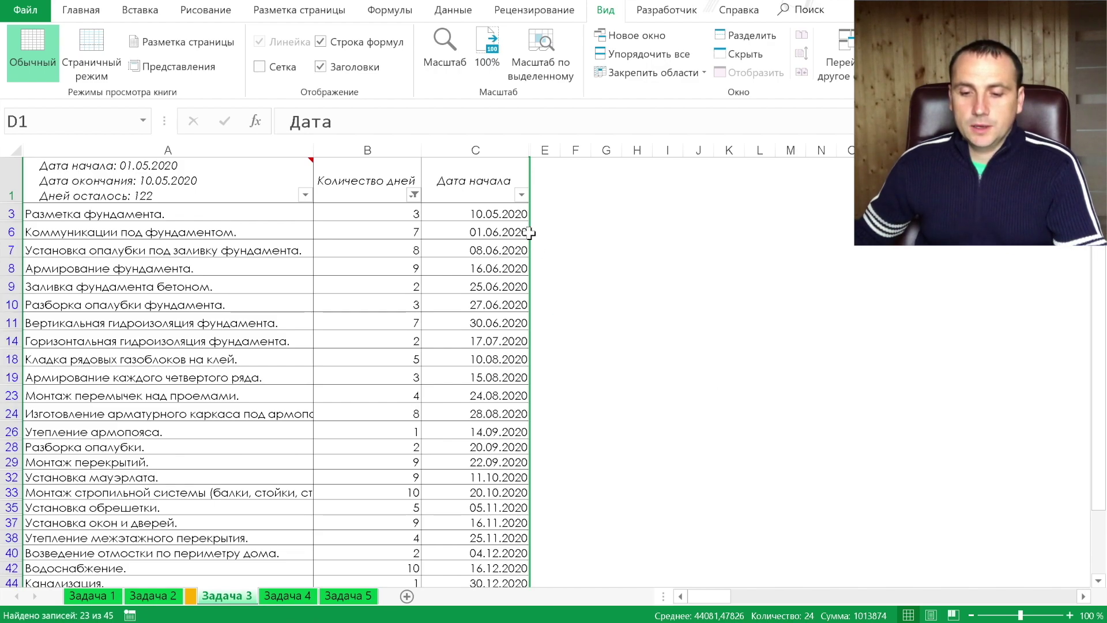
pyautogui.moveTo(367, 149); pyautogui.dragTo(471, 152)
# - Unhide the Дата окончания column from the surrounding column selection
pyautogui.rightClick(471, 151)
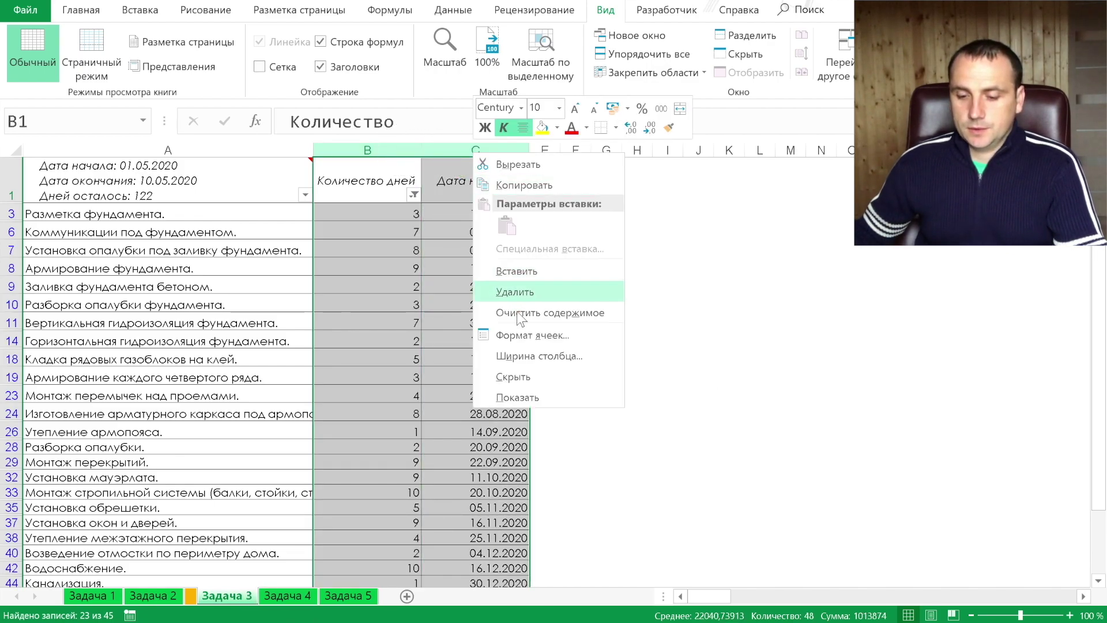
pyautogui.click(549, 392)
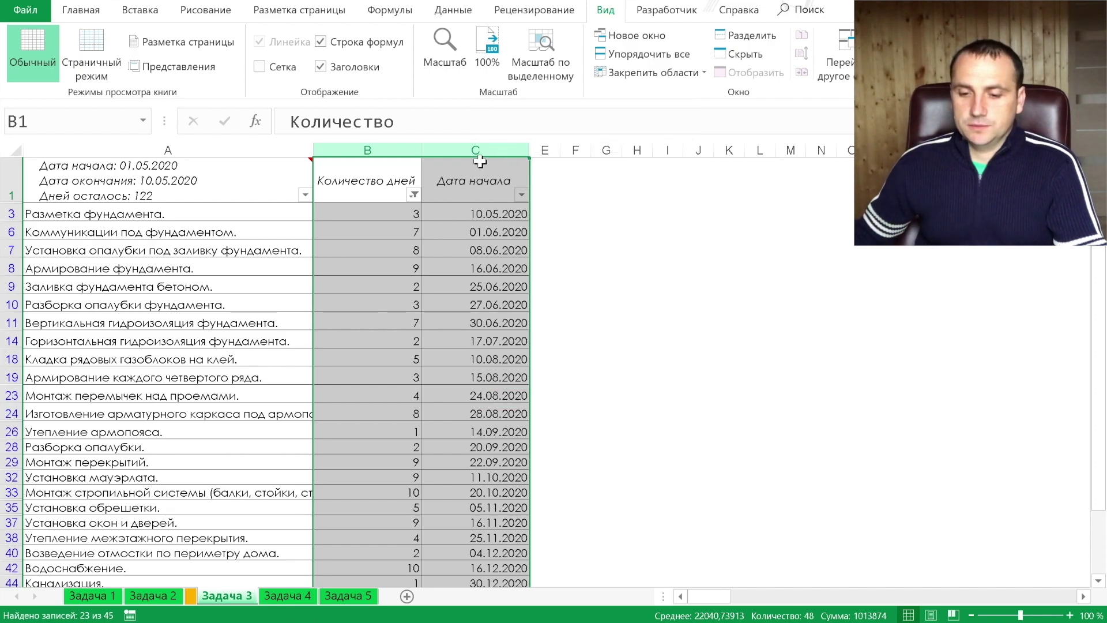
pyautogui.moveTo(479, 151); pyautogui.dragTo(576, 153)
pyautogui.rightClick(565, 167)
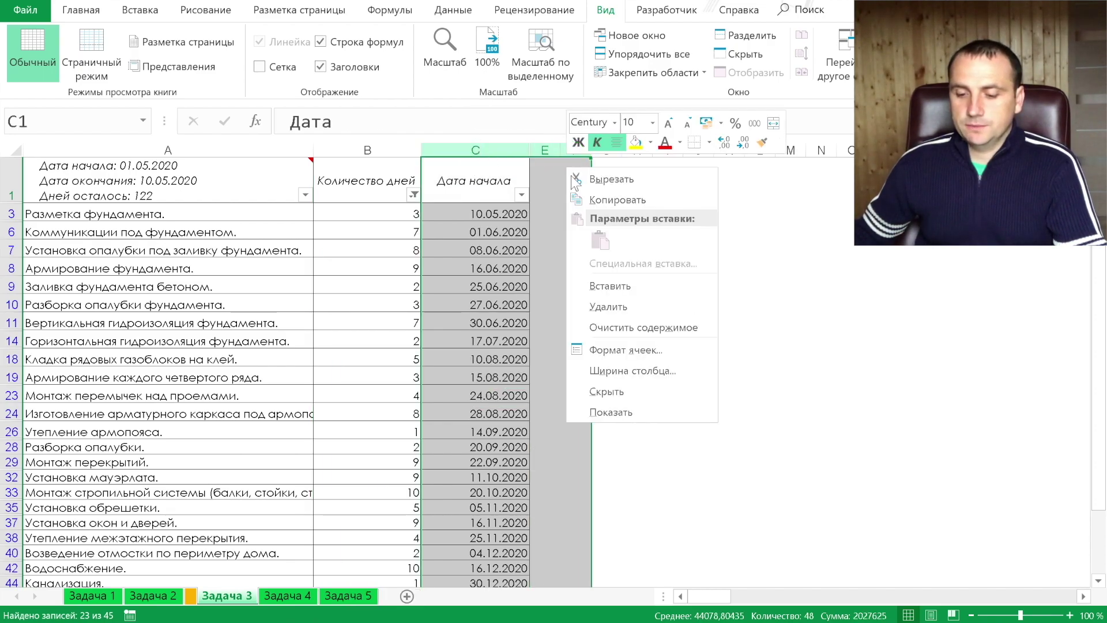
pyautogui.click(636, 410)
# - Clear the Количество дней filter so every task row shows again
pyautogui.click(355, 165)
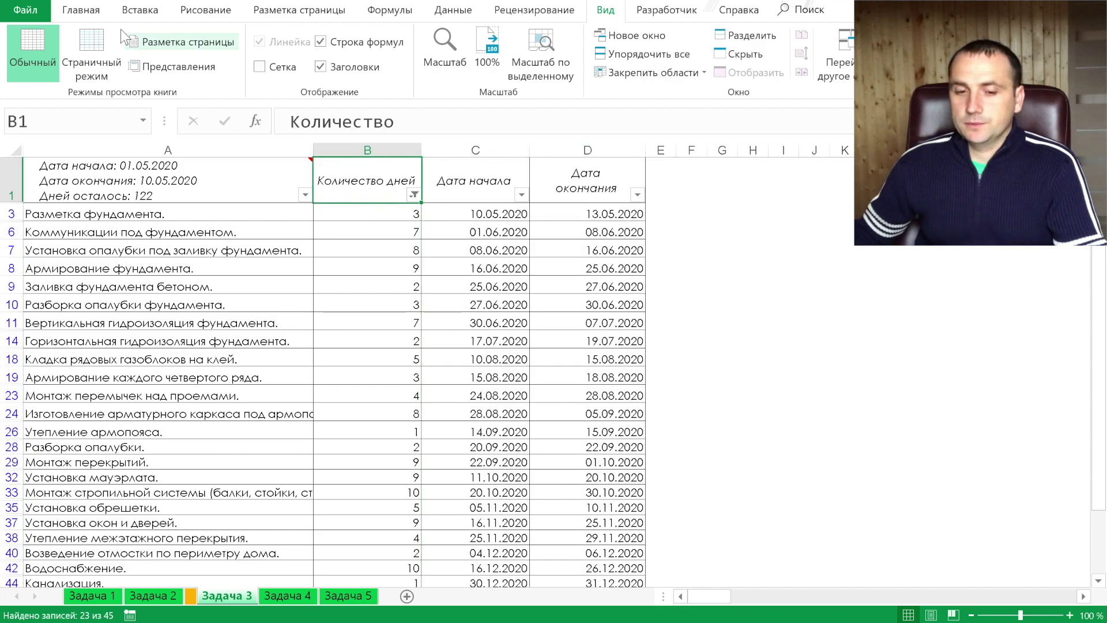
pyautogui.click(83, 10)
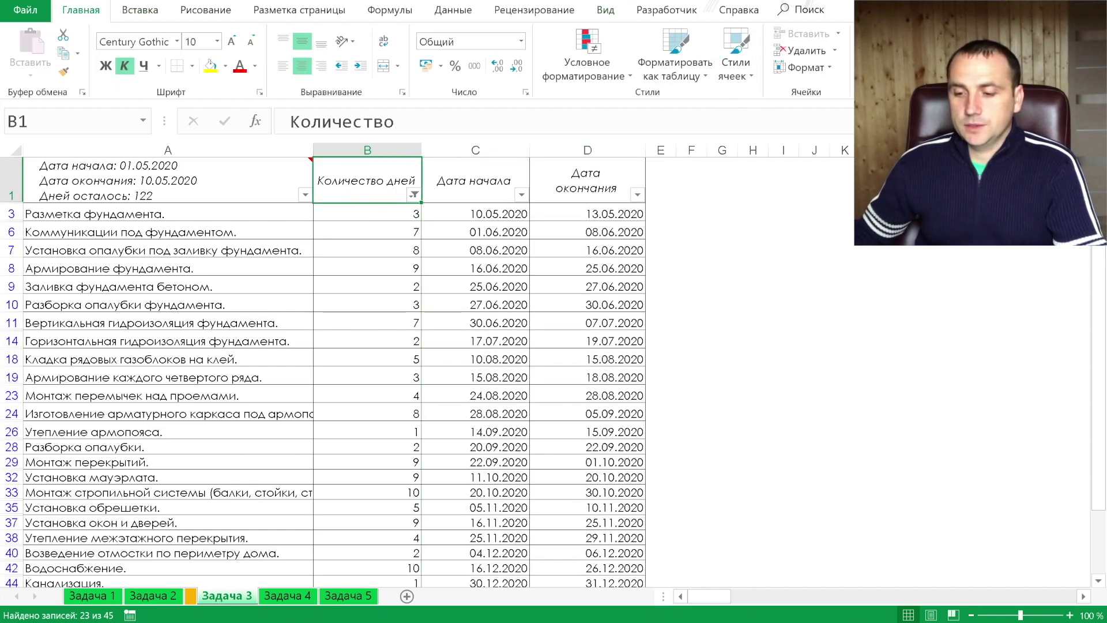
pyautogui.hotkey('ctrl', 'shift', 'l')
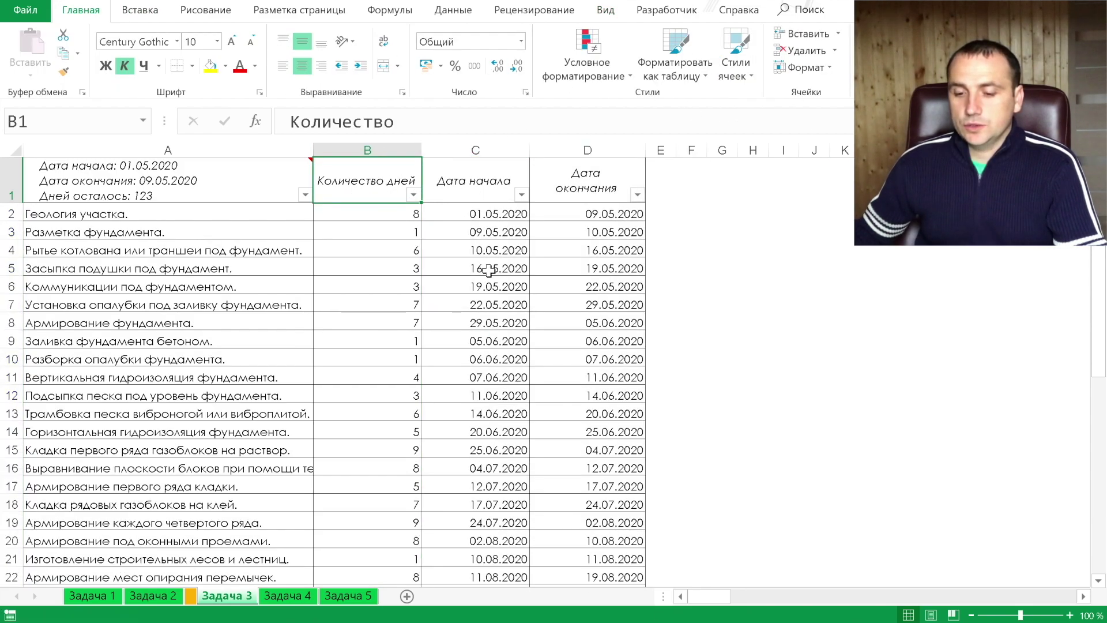
pyautogui.scroll(-3, 491, 267)
pyautogui.scroll(3, 493, 267)
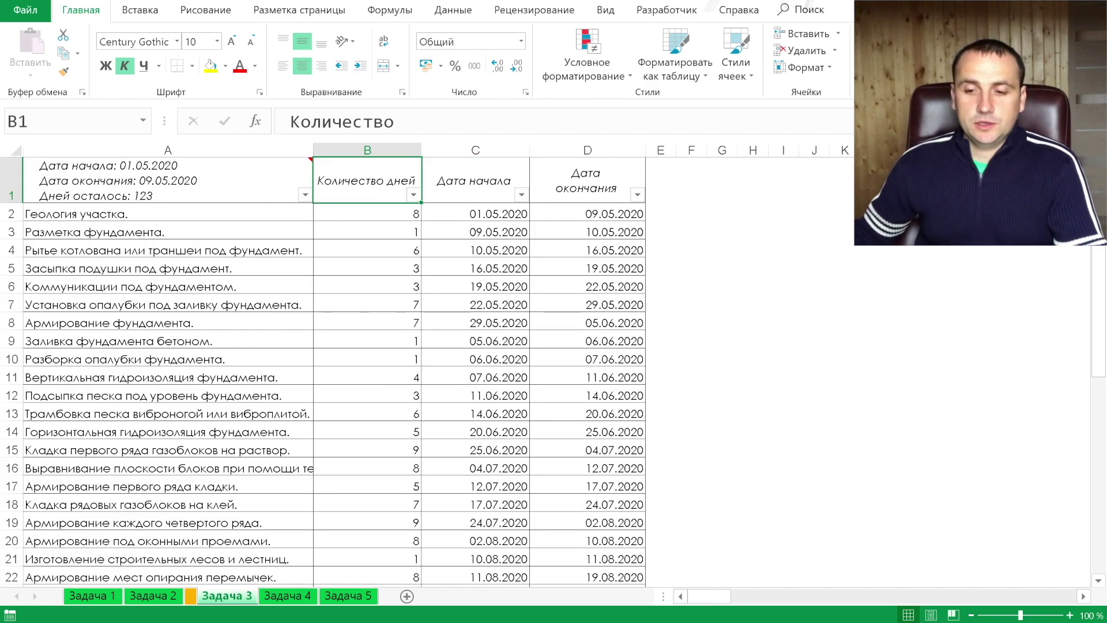
pyautogui.click(605, 10)
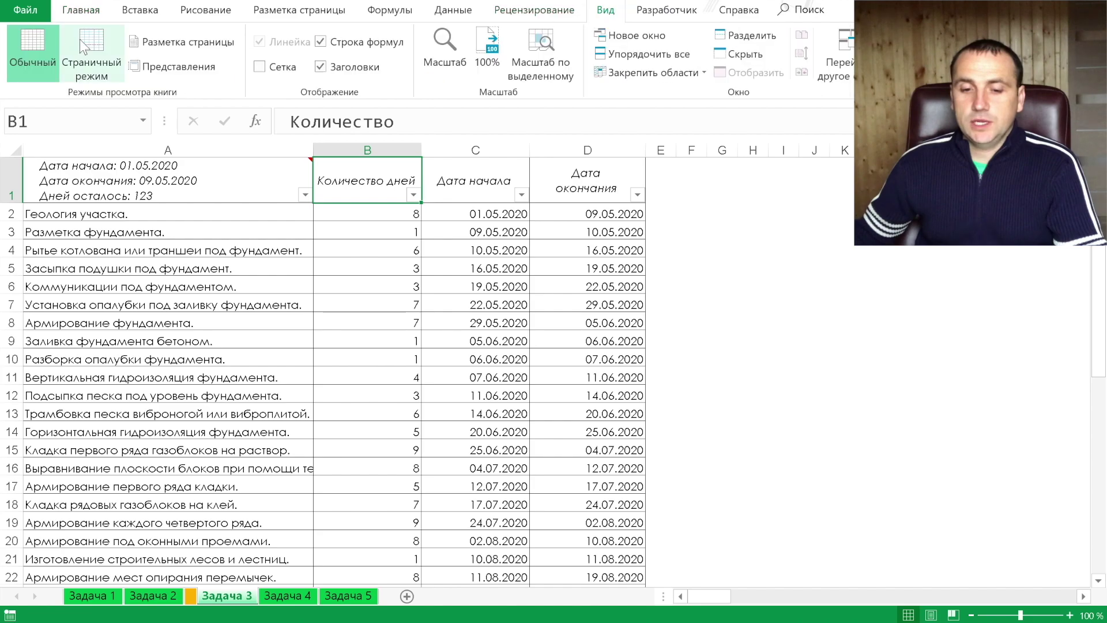
# - Show the Задача3кол-во4 custom view and inspect the formulas in C8 and B37
pyautogui.click(173, 66)
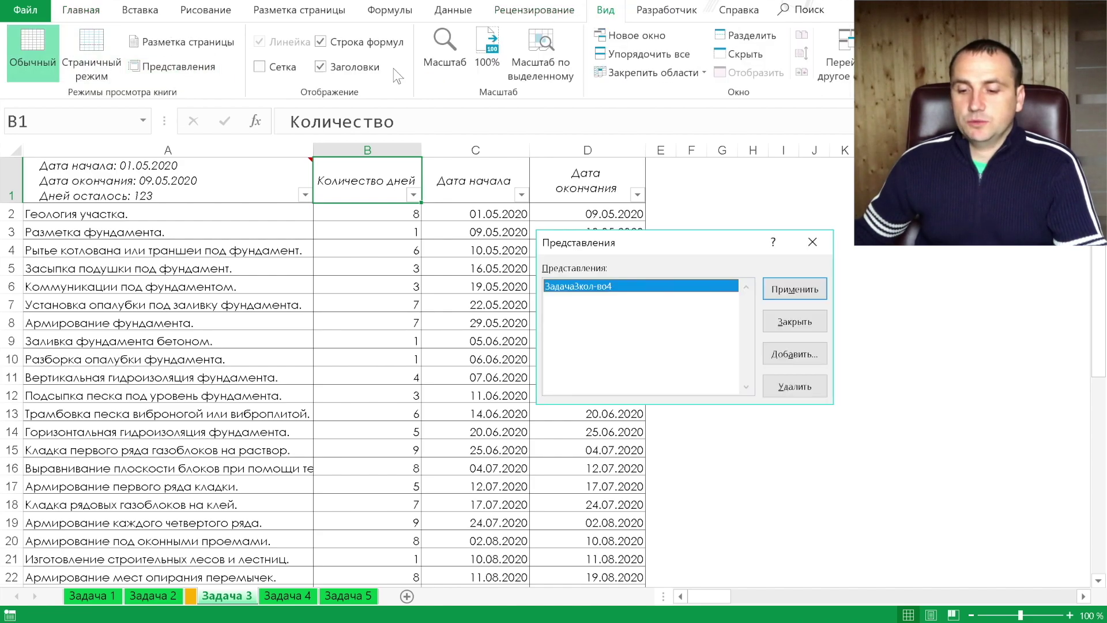
pyautogui.click(799, 289)
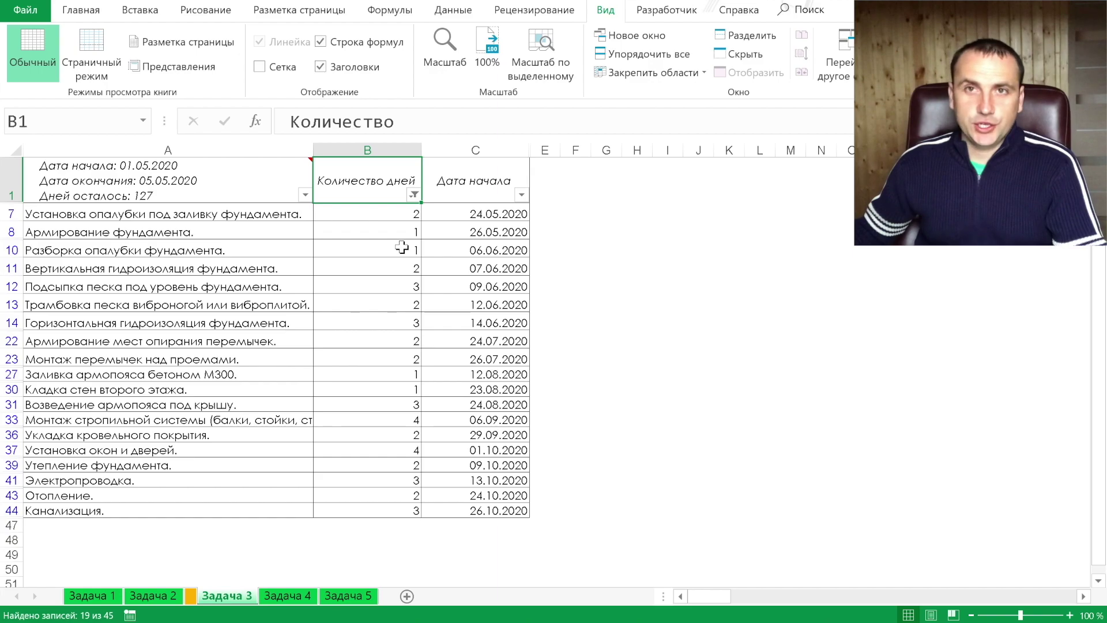
pyautogui.click(498, 228)
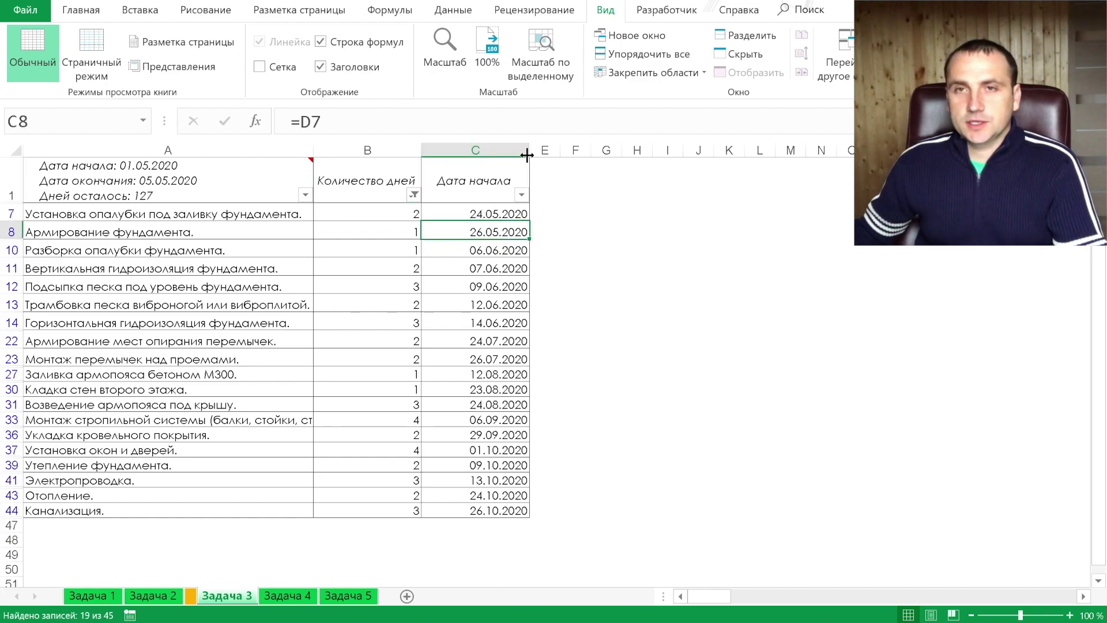
pyautogui.moveTo(239, 189)
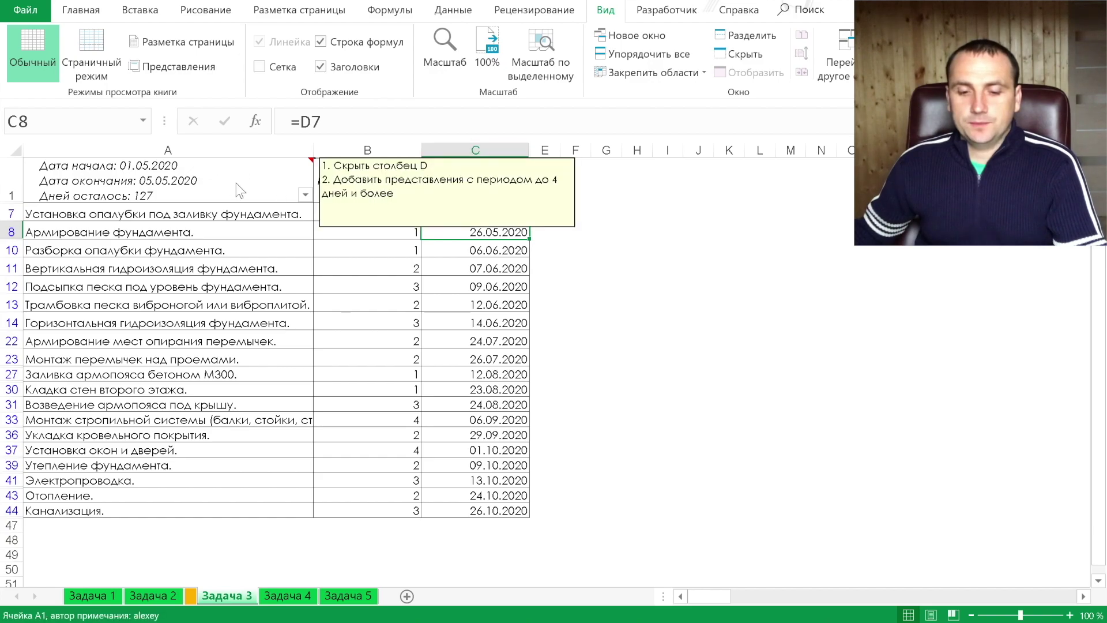
pyautogui.click(225, 183)
pyautogui.click(346, 448)
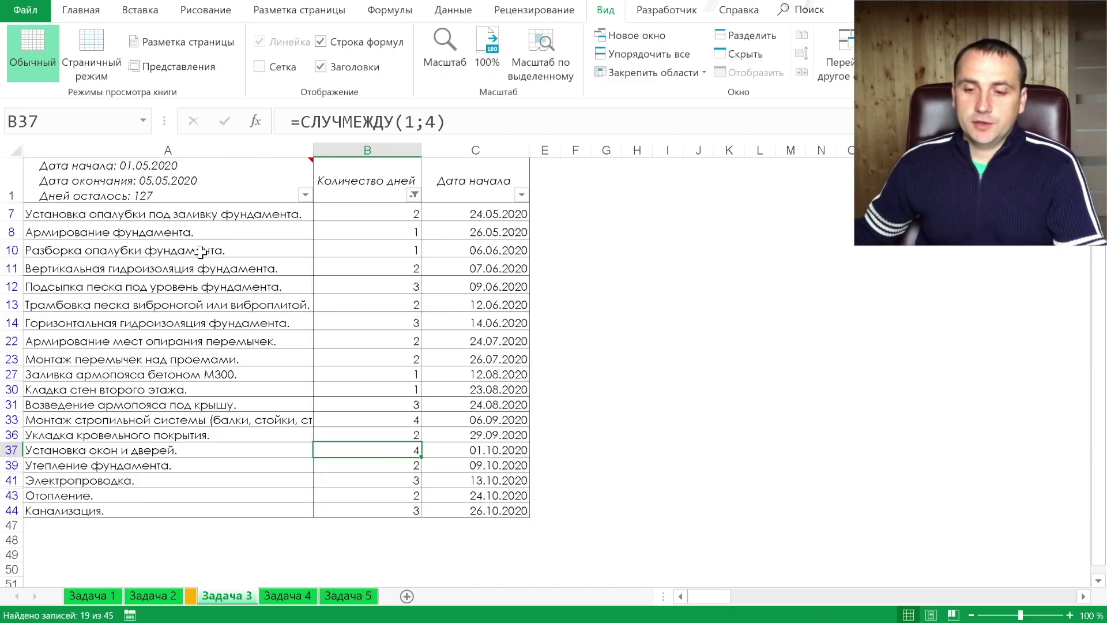
# - Start deleting the Задача3кол-во4 view, cancel, and close the Custom Views list
pyautogui.click(173, 66)
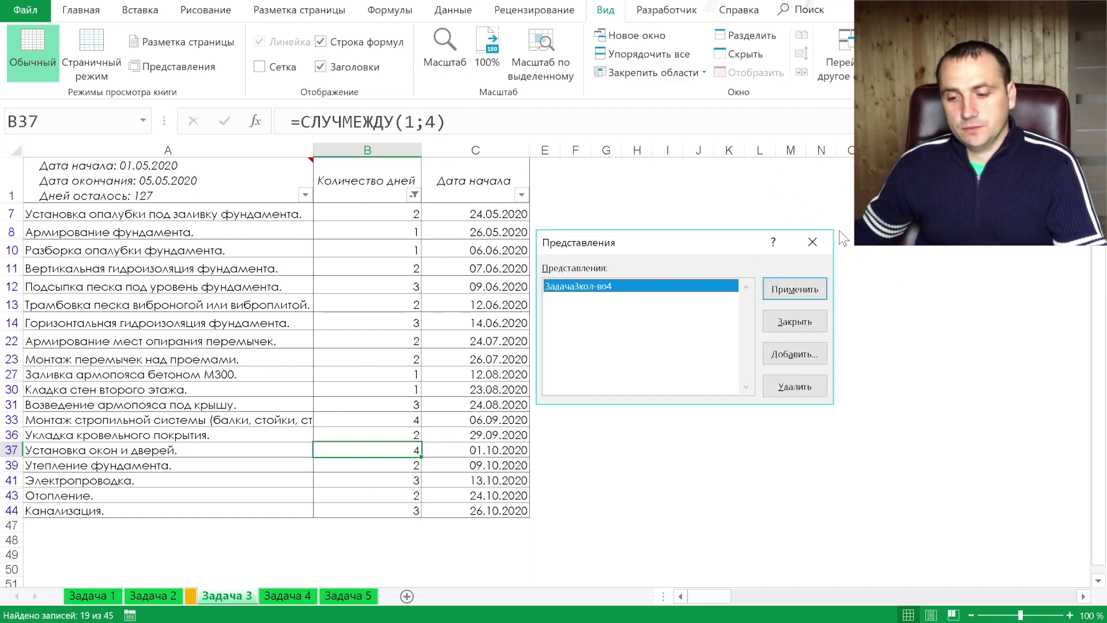
pyautogui.click(790, 391)
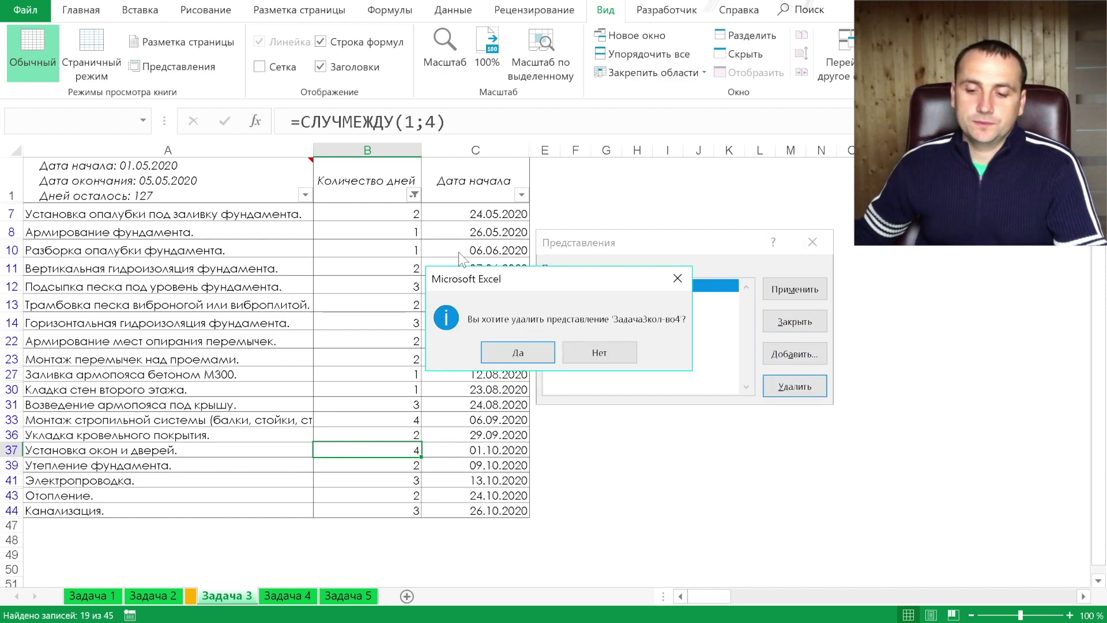
pyautogui.click(593, 349)
pyautogui.click(812, 243)
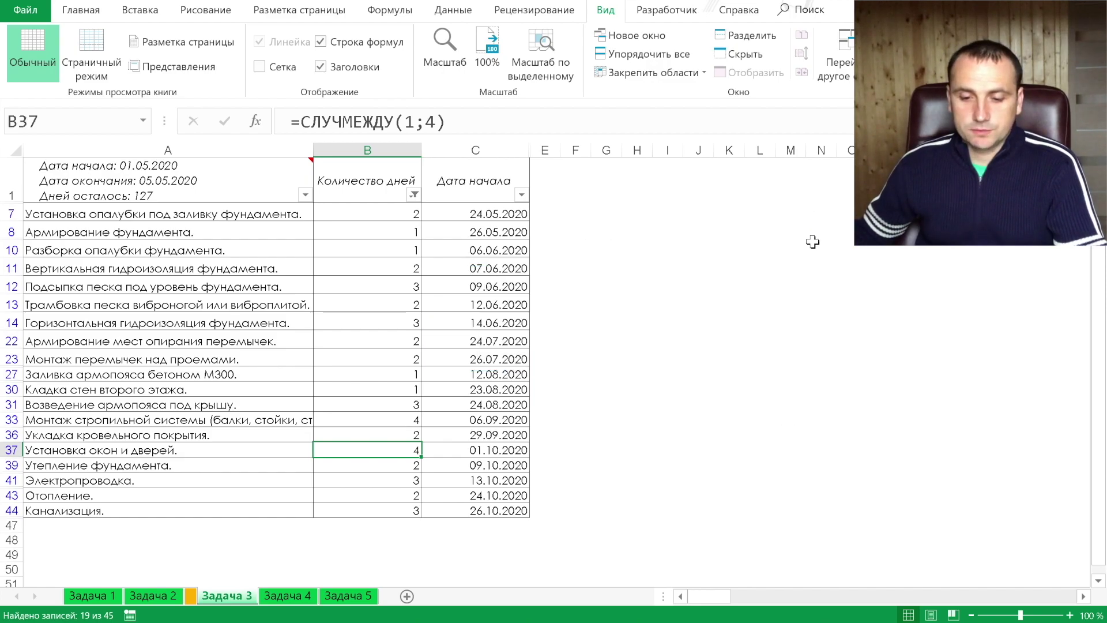
pyautogui.click(366, 267)
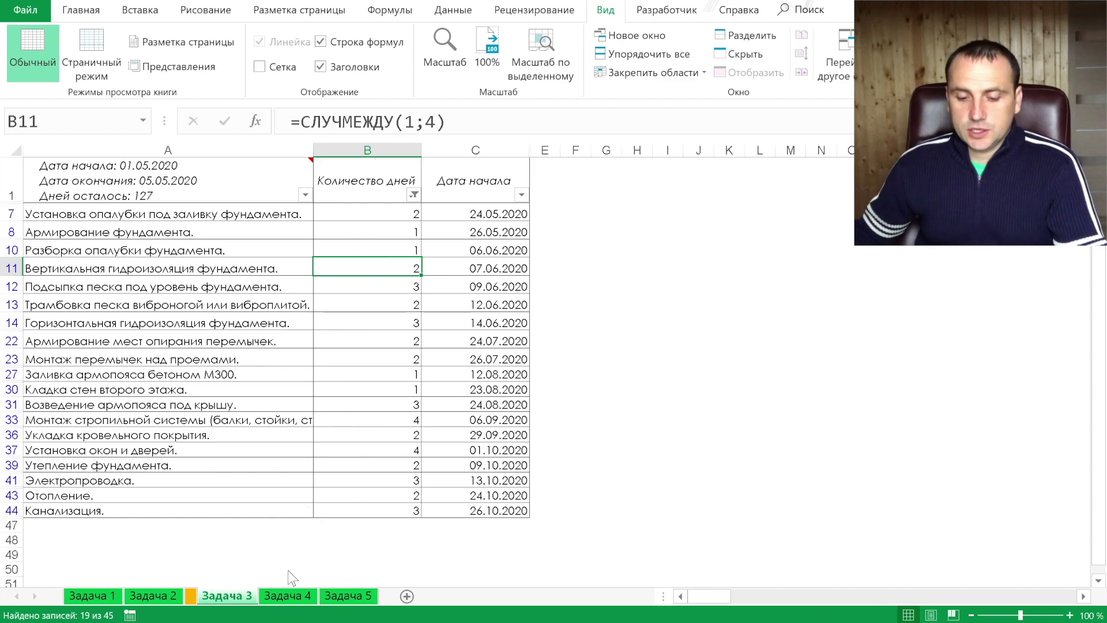
pyautogui.click(289, 596)
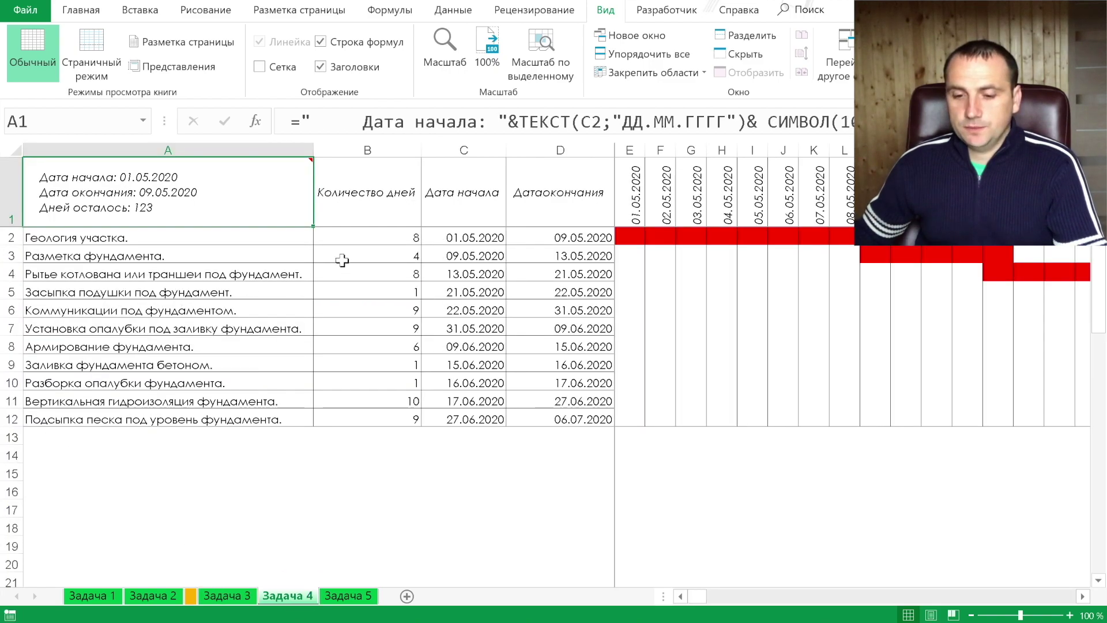
pyautogui.moveTo(181, 196)
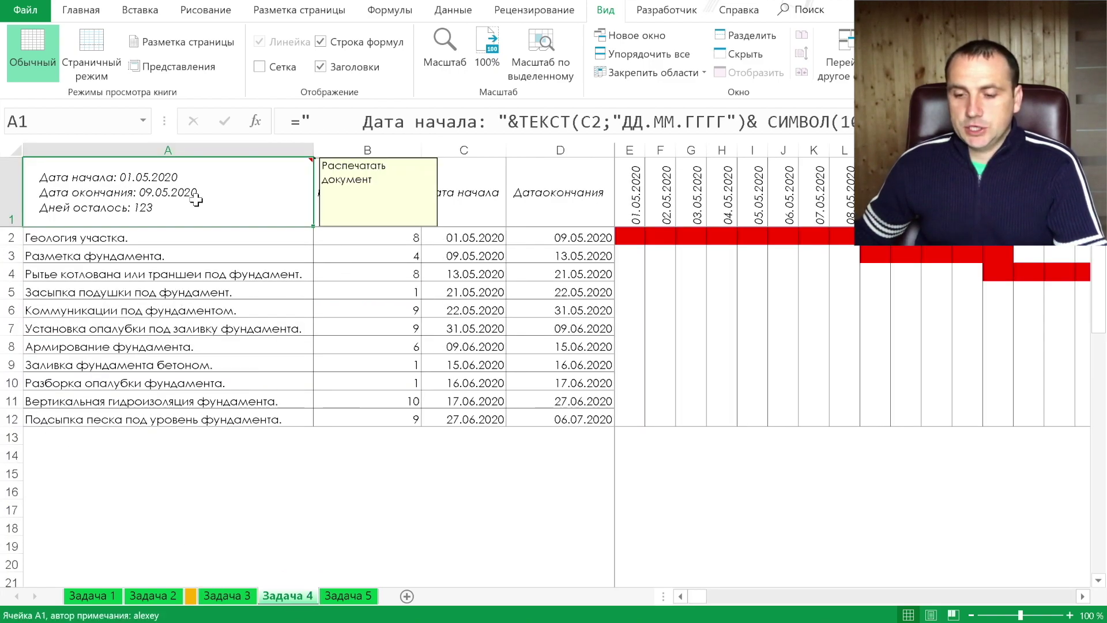
pyautogui.hscroll(5, 328, 249)
pyautogui.hscroll(8, 328, 249)
pyautogui.hscroll(10, 327, 249)
pyautogui.hscroll(5, 328, 249)
pyautogui.hscroll(8, 328, 249)
pyautogui.hscroll(-5, 327, 249)
pyautogui.hscroll(-4, 328, 249)
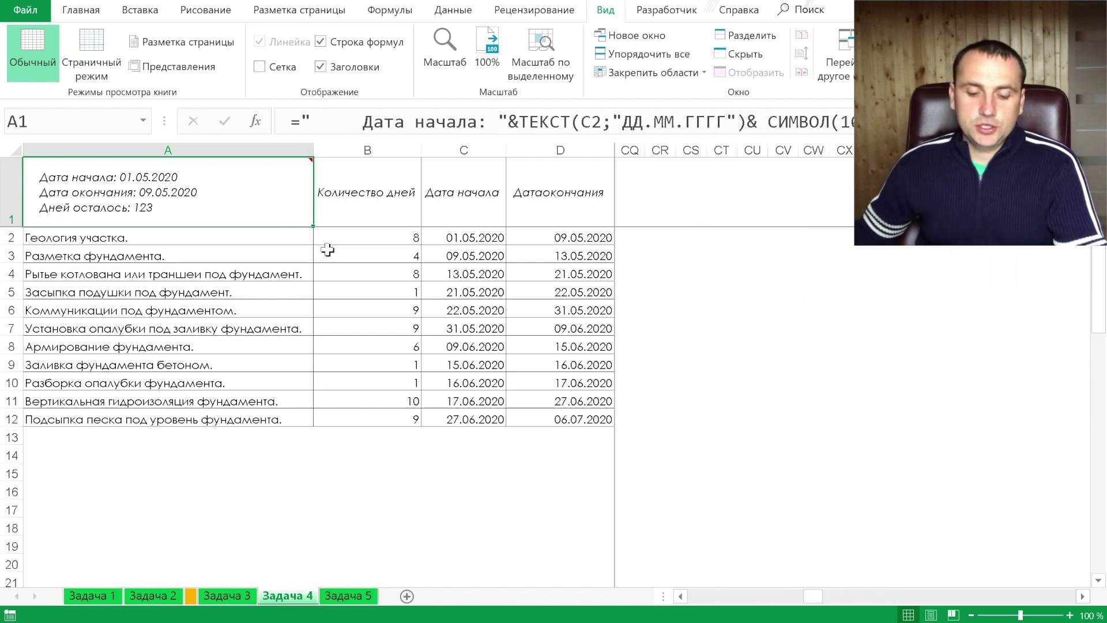
pyautogui.hscroll(-10, 328, 249)
pyautogui.hscroll(-8, 327, 249)
pyautogui.hscroll(-5, 328, 249)
pyautogui.hotkey('ctrl', 'p')
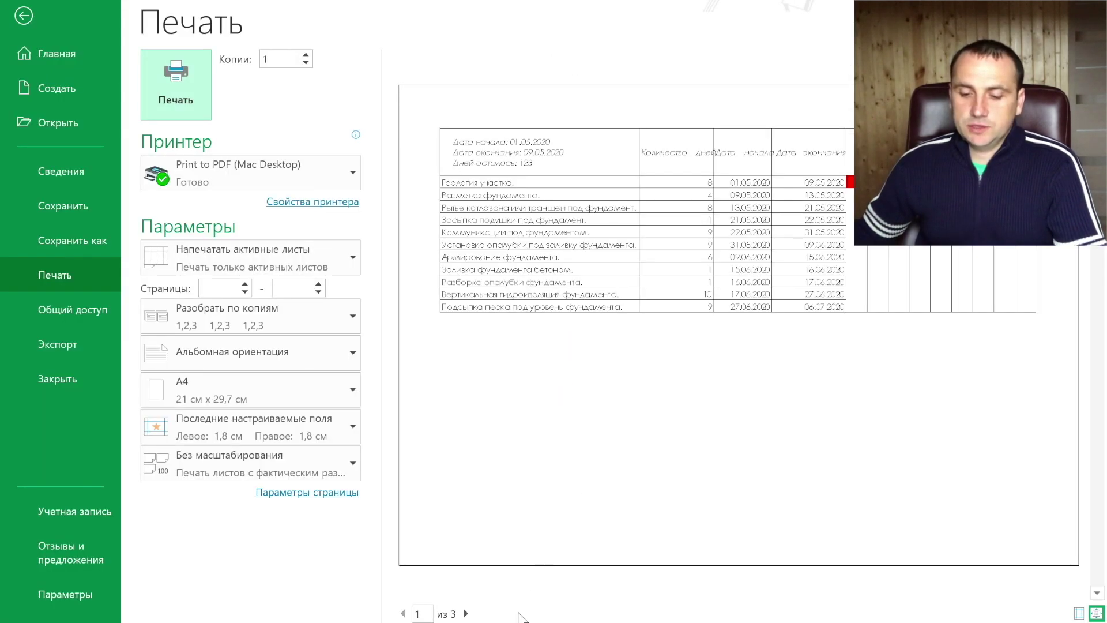
pyautogui.click(466, 613)
pyautogui.click(466, 613)
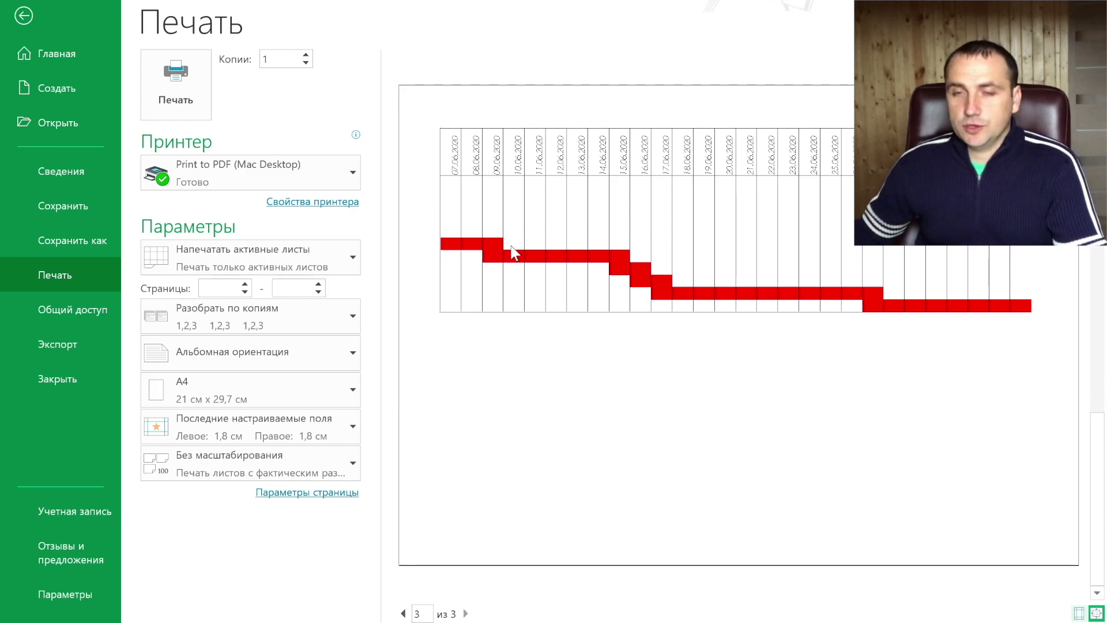
pyautogui.click(27, 29)
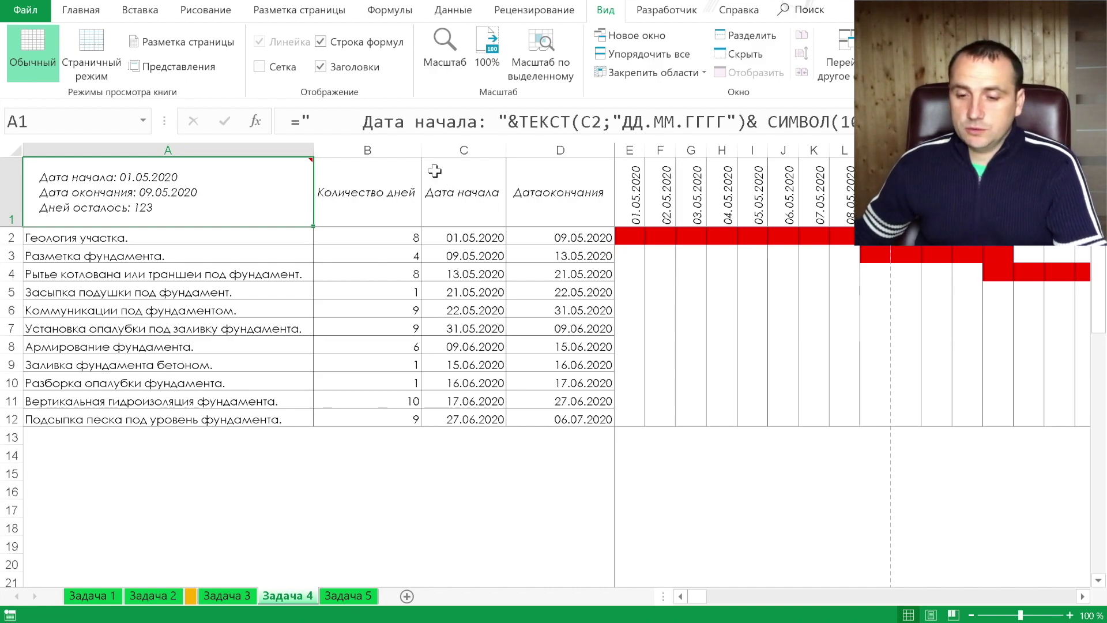
# - Open the Sheet settings of the Page Setup dialog for Задача 4
pyautogui.click(278, 10)
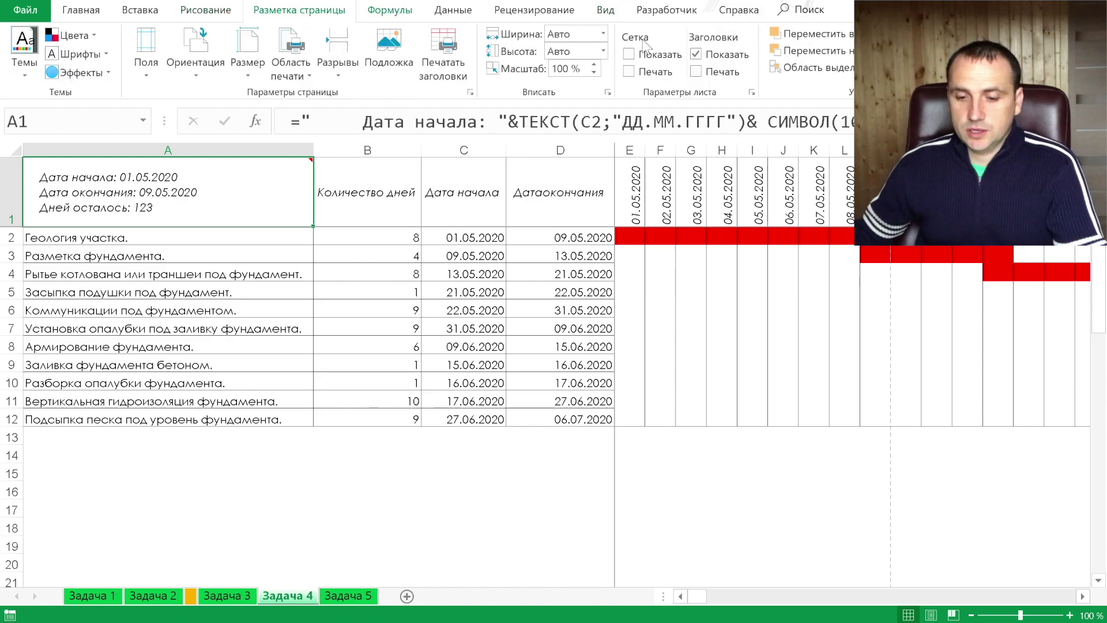
pyautogui.click(471, 92)
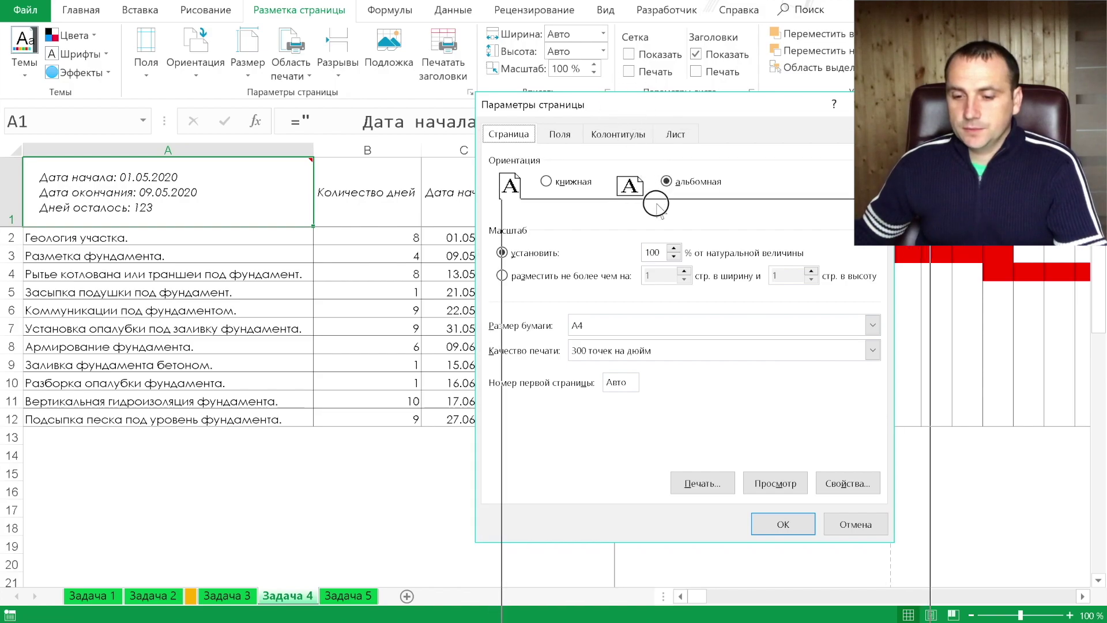
pyautogui.moveTo(624, 95); pyautogui.dragTo(655, 201)
pyautogui.click(657, 245)
pyautogui.click(706, 241)
pyautogui.moveTo(511, 220); pyautogui.dragTo(518, 329)
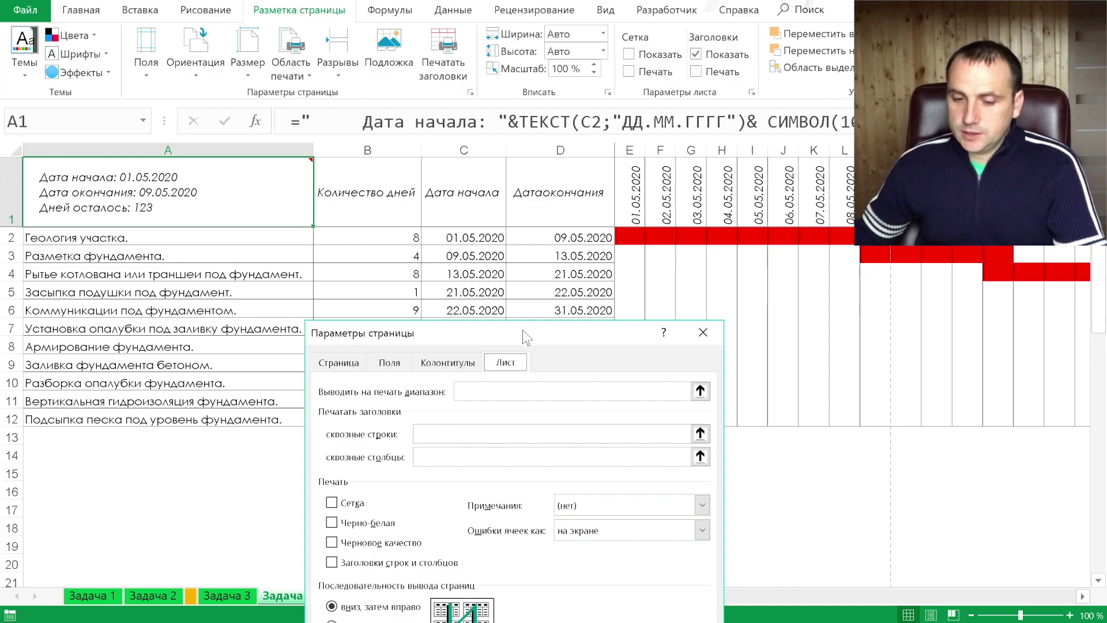
pyautogui.click(442, 428)
# - Repeat row $1:$1 at the top and column $A:$A at the left, then preview
pyautogui.click(444, 432)
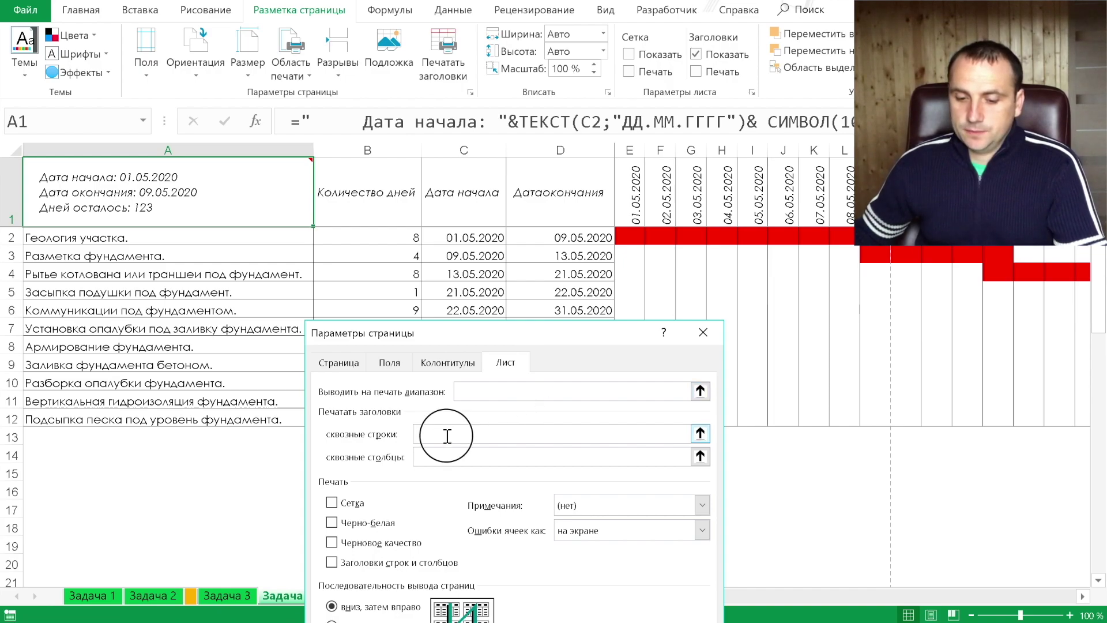
pyautogui.click(11, 179)
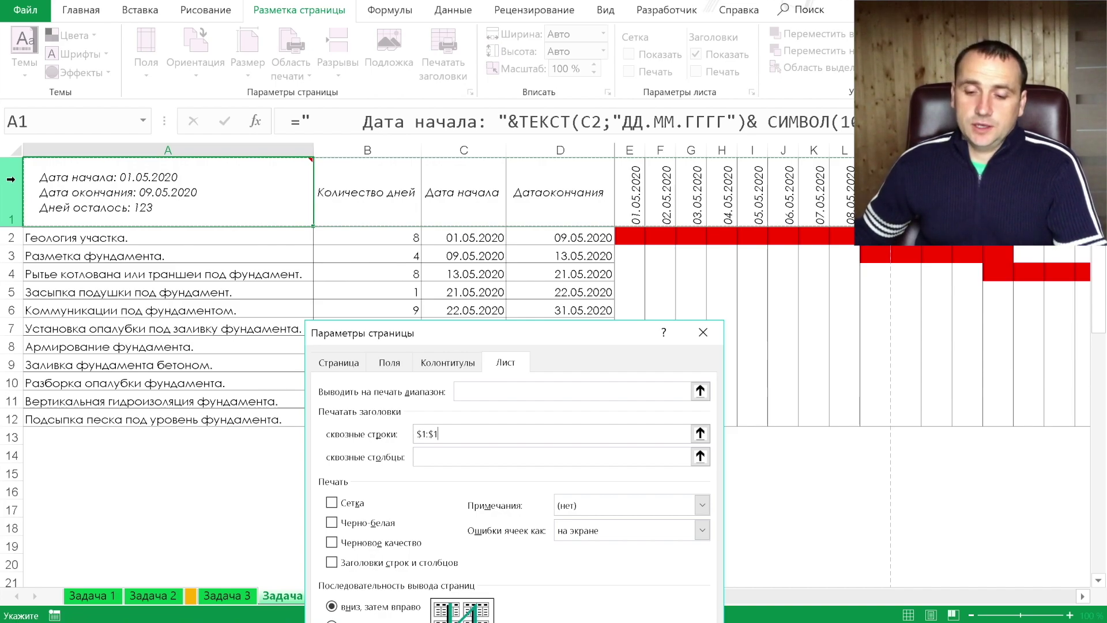
pyautogui.click(458, 454)
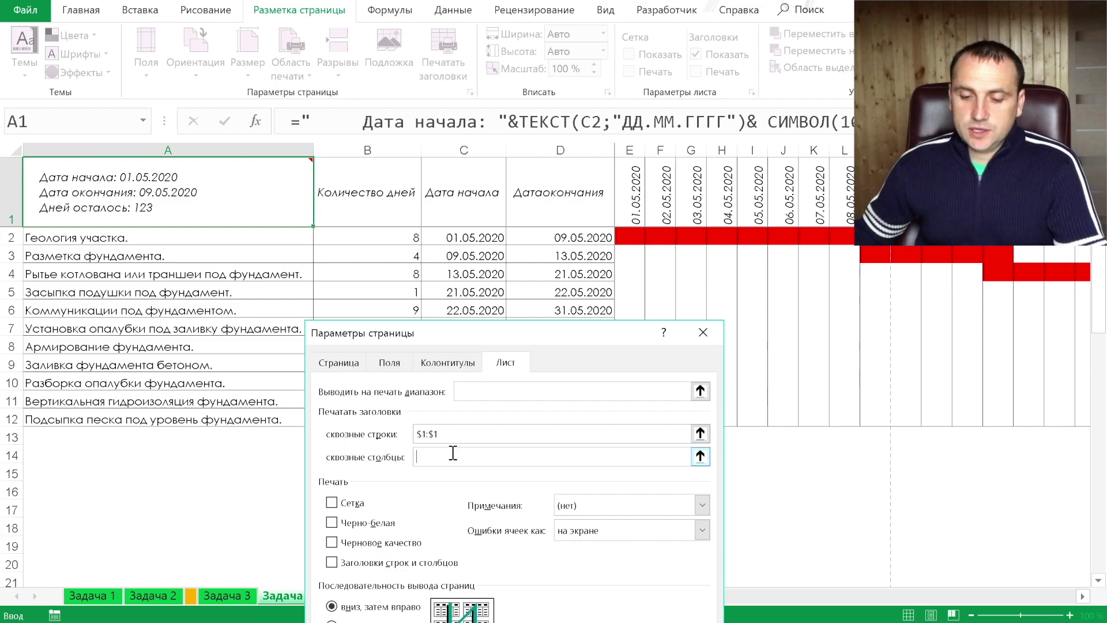
pyautogui.click(90, 150)
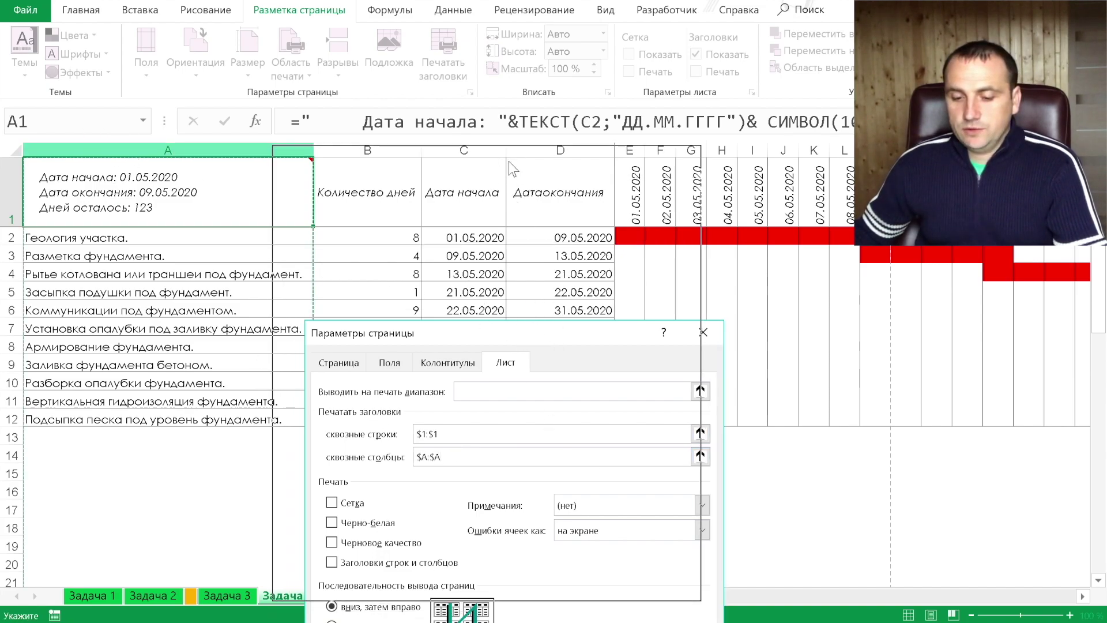
pyautogui.moveTo(536, 337); pyautogui.dragTo(509, 162)
pyautogui.click(596, 579)
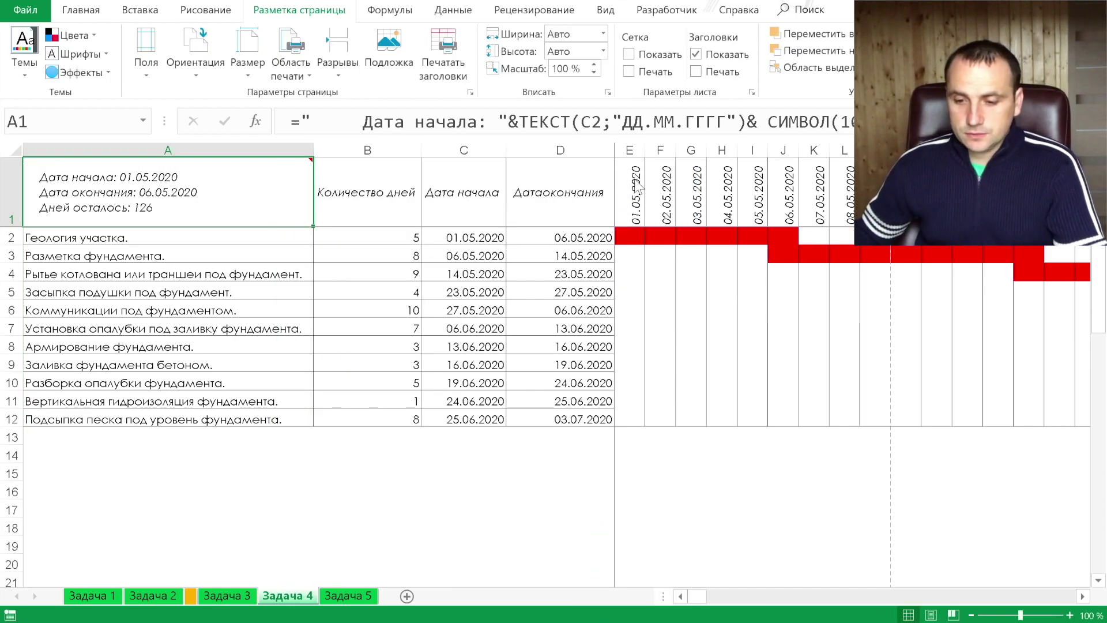
pyautogui.hotkey('ctrl', 'p')
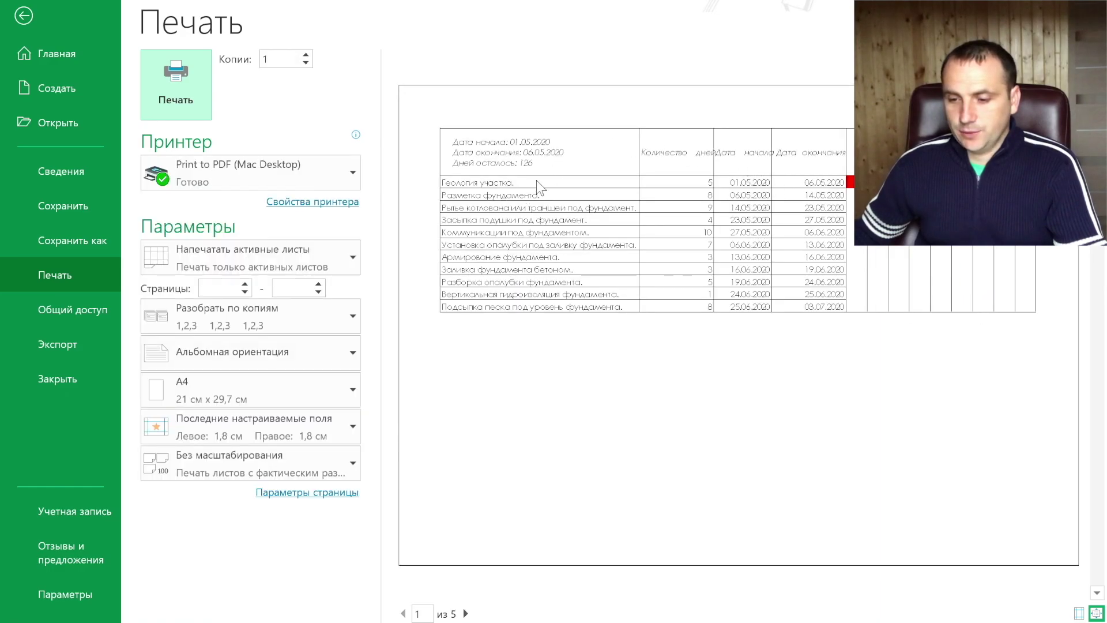
pyautogui.click(466, 614)
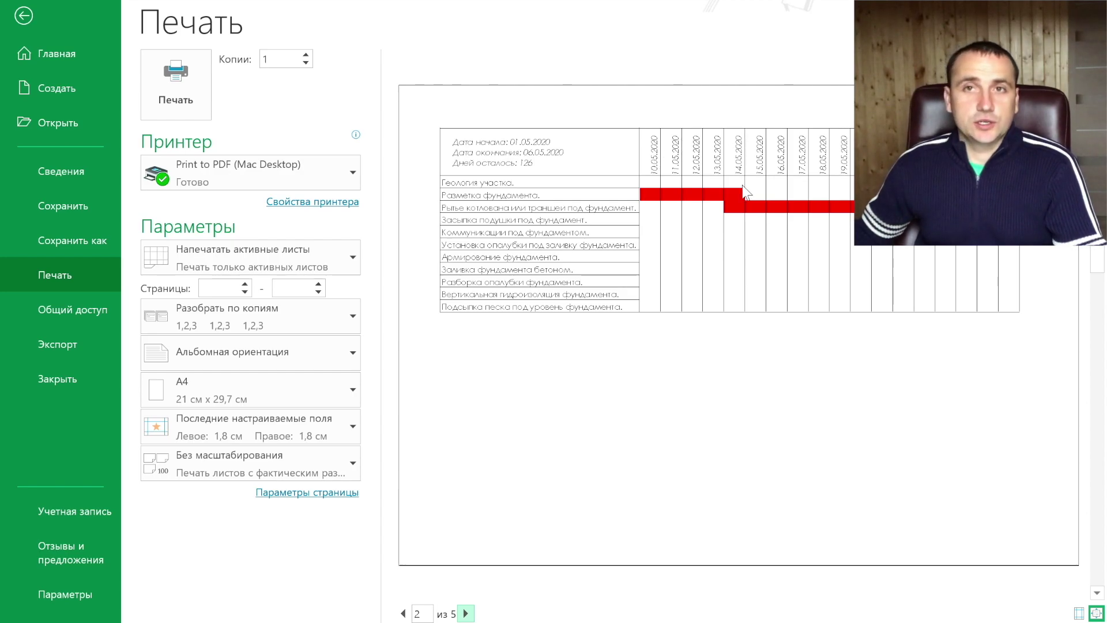
pyautogui.click(465, 614)
pyautogui.click(466, 613)
pyautogui.click(465, 613)
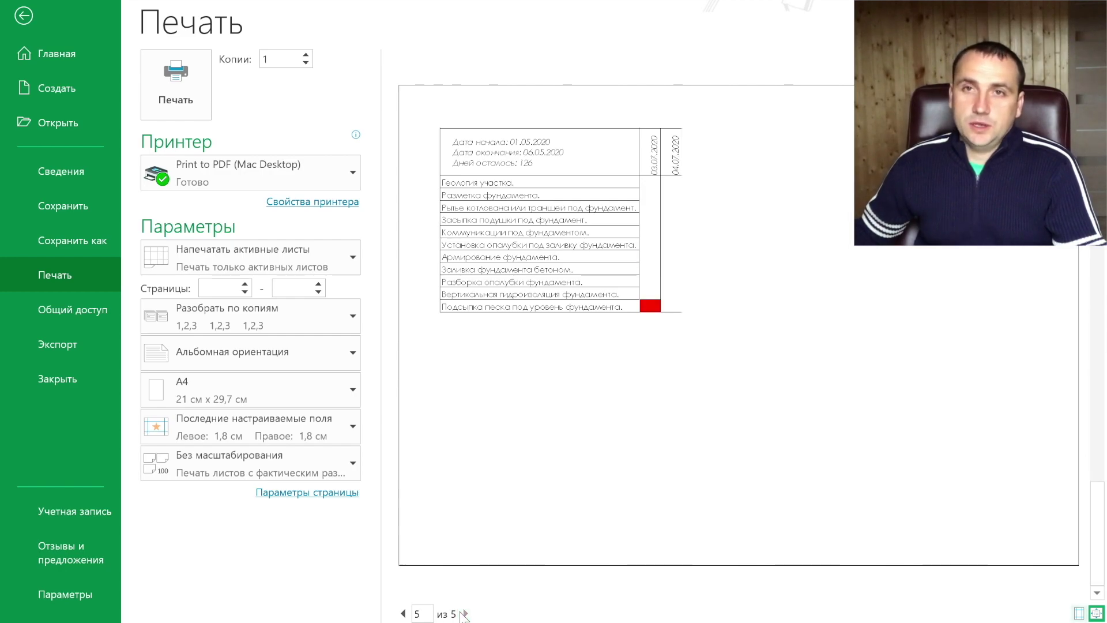
pyautogui.click(24, 16)
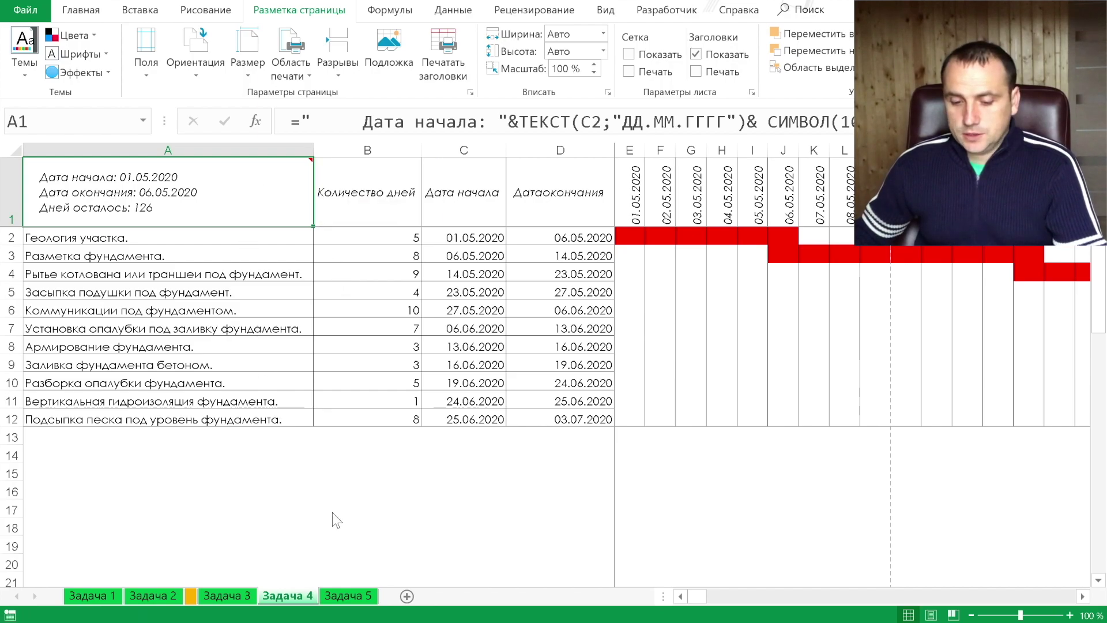
# - Switch to the Задача 5 sheet and select B12 to show its comment
pyautogui.click(348, 595)
pyautogui.moveTo(168, 180)
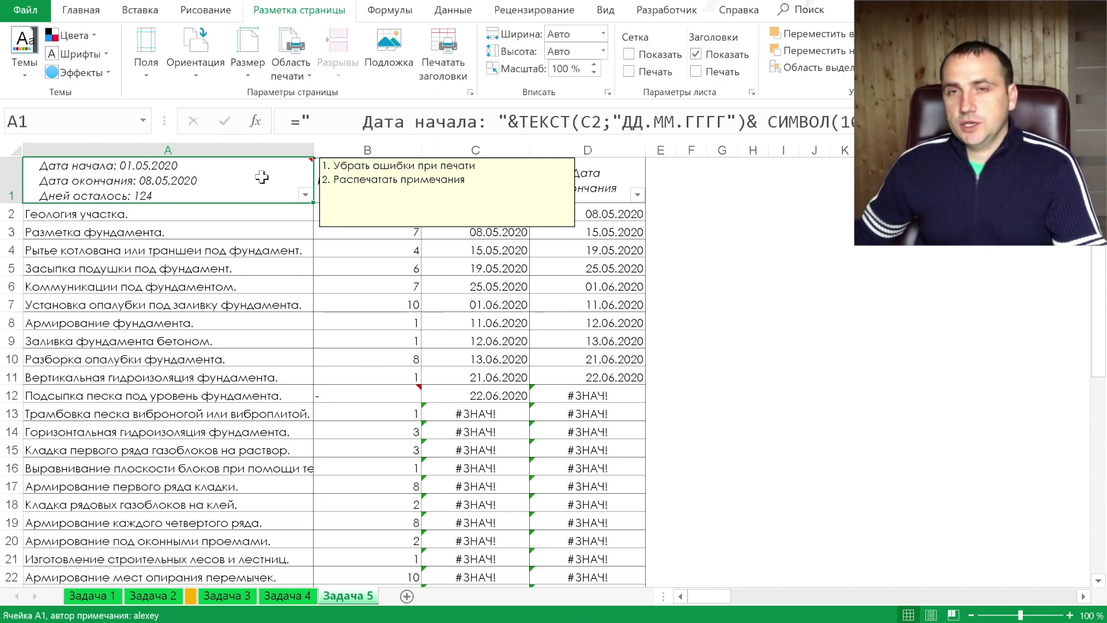
pyautogui.click(351, 397)
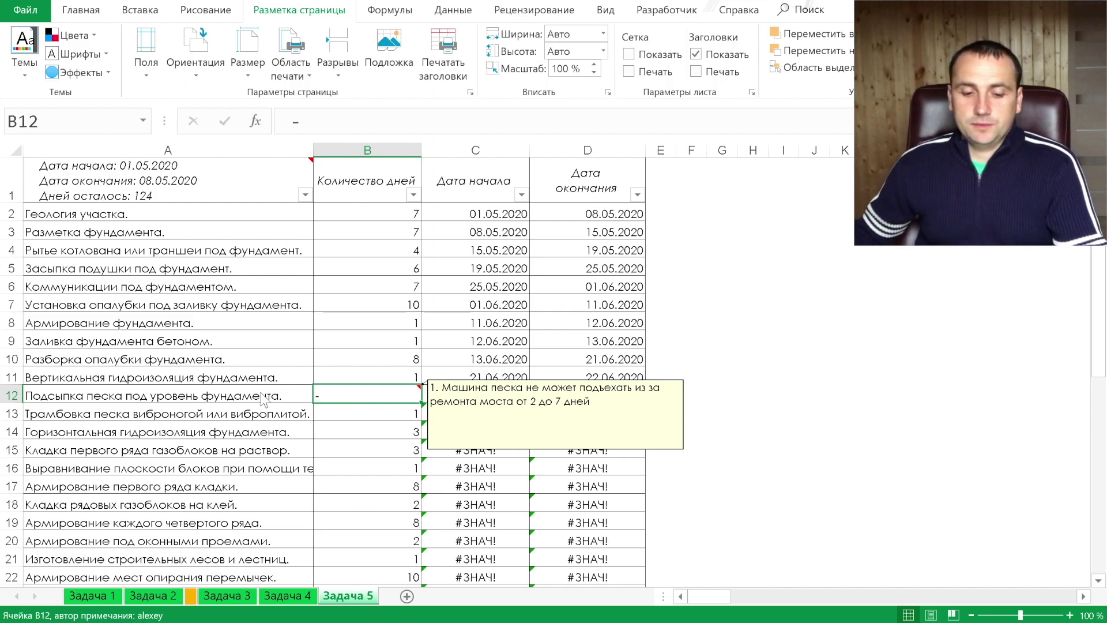
pyautogui.click(242, 395)
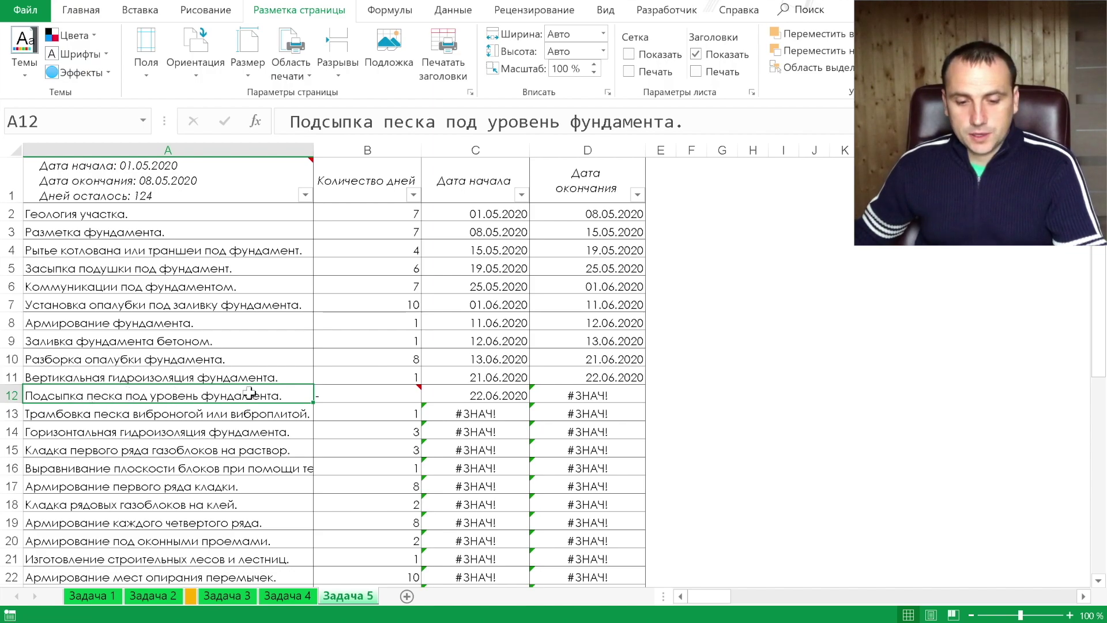
pyautogui.click(370, 395)
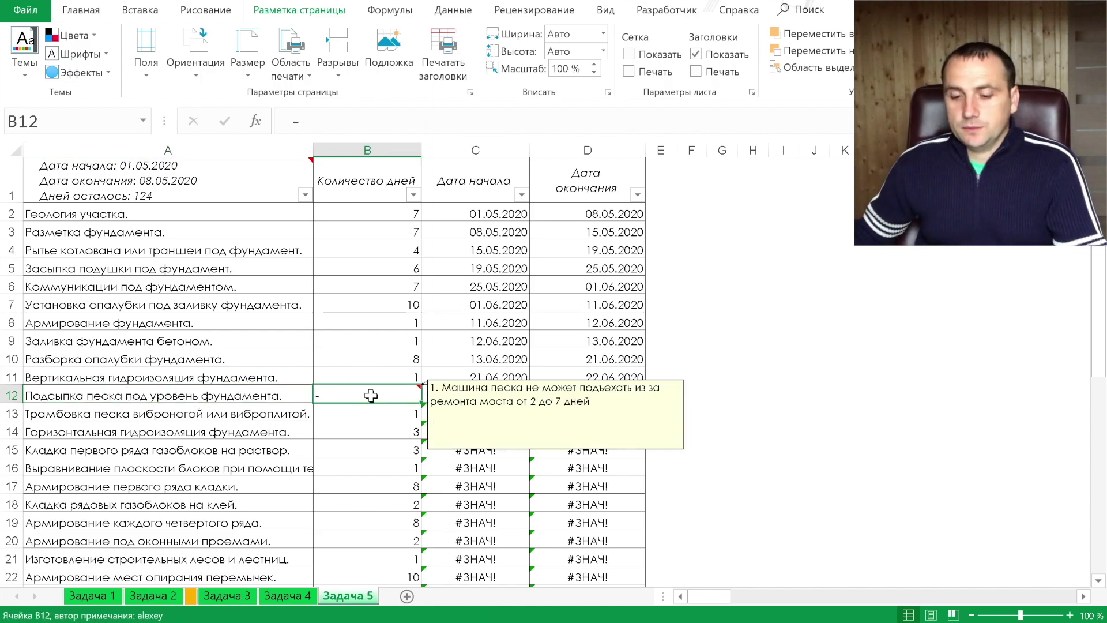
pyautogui.click(294, 395)
pyautogui.click(351, 393)
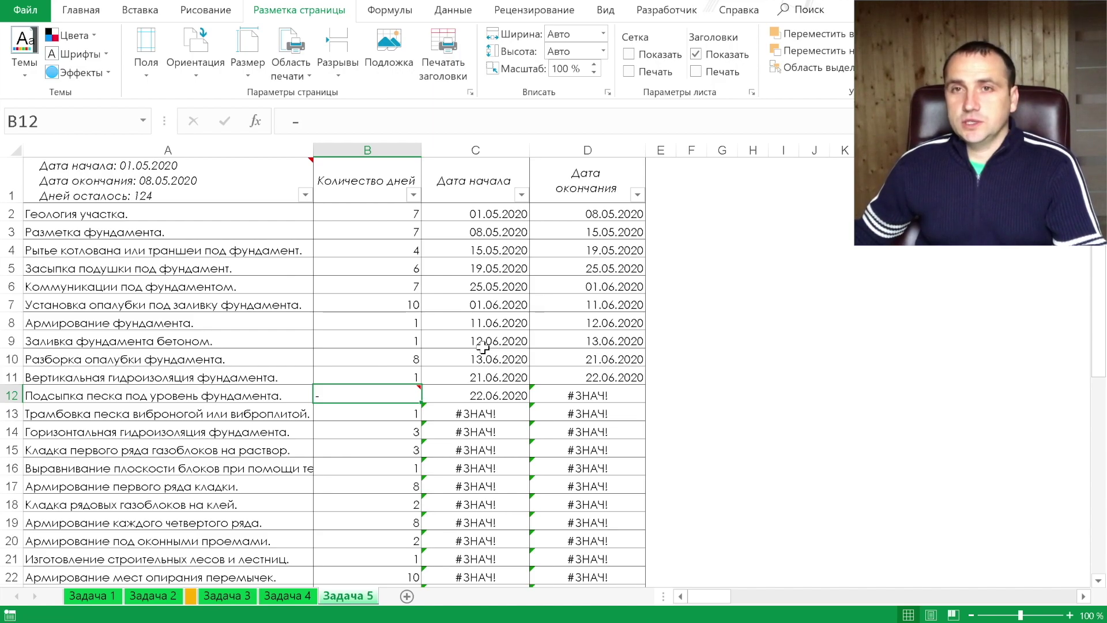
# - Scroll through the longer task list and redisplay the comment on B12
pyautogui.scroll(-1, 483, 347)
pyautogui.scroll(-2, 481, 352)
pyautogui.scroll(-2, 480, 354)
pyautogui.scroll(1, 479, 357)
pyautogui.scroll(4, 461, 348)
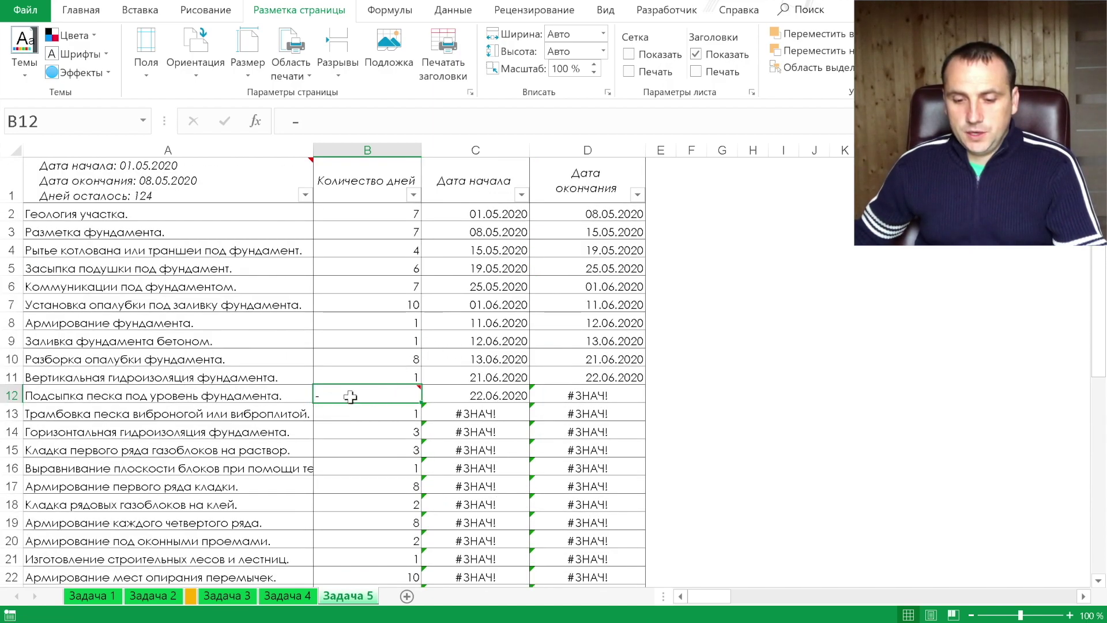
pyautogui.click(296, 390)
pyautogui.click(353, 393)
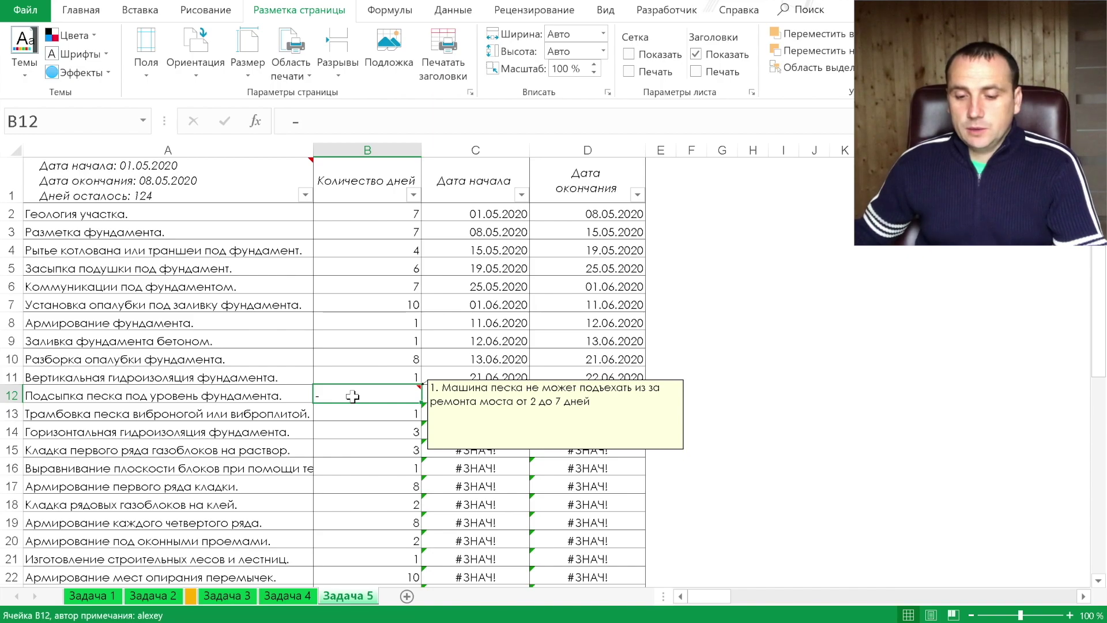
# - Inspect C13's formula, then preview the sheet's 2-page printout with #ЗНАЧ! errors
pyautogui.click(462, 409)
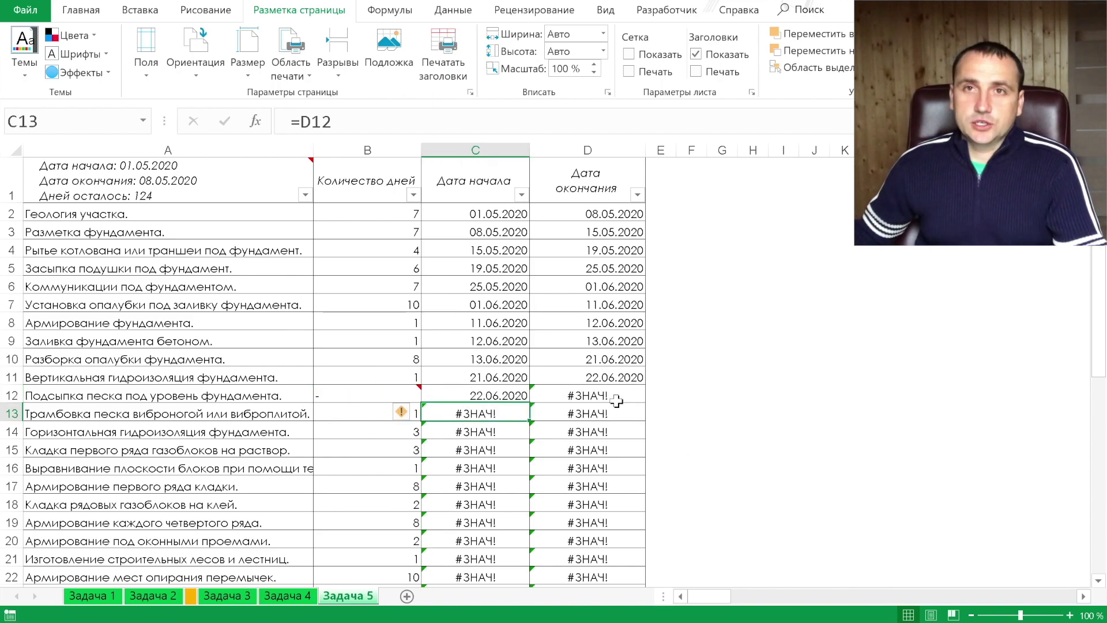
pyautogui.click(358, 392)
pyautogui.hotkey('ctrl', 'p')
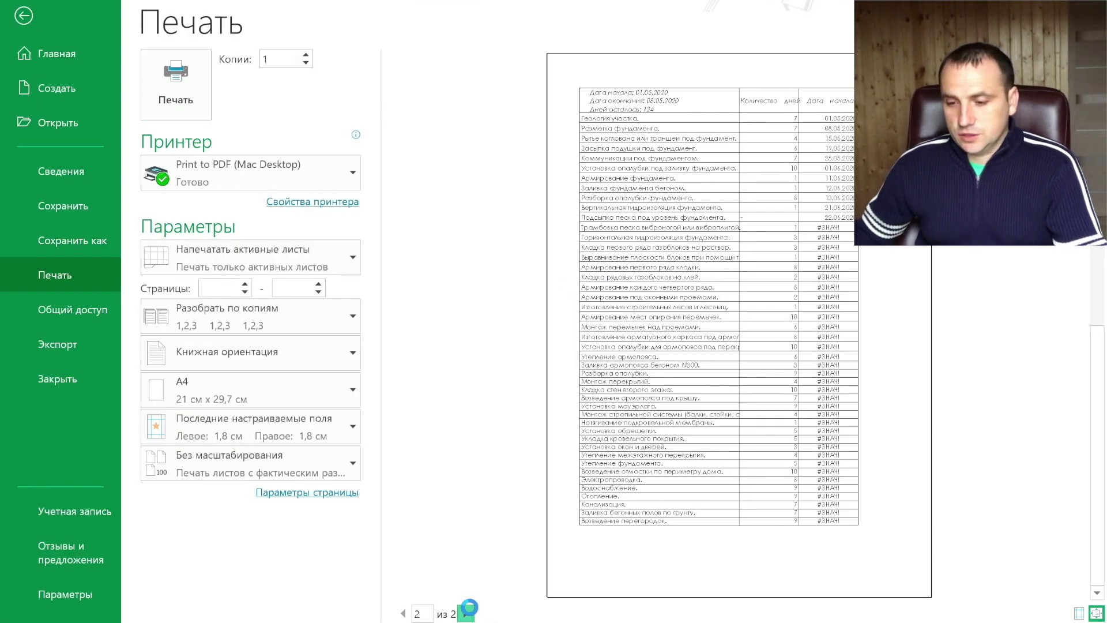
# - Page through both pages of the Задача 5 print preview and close it
pyautogui.click(466, 613)
pyautogui.click(403, 613)
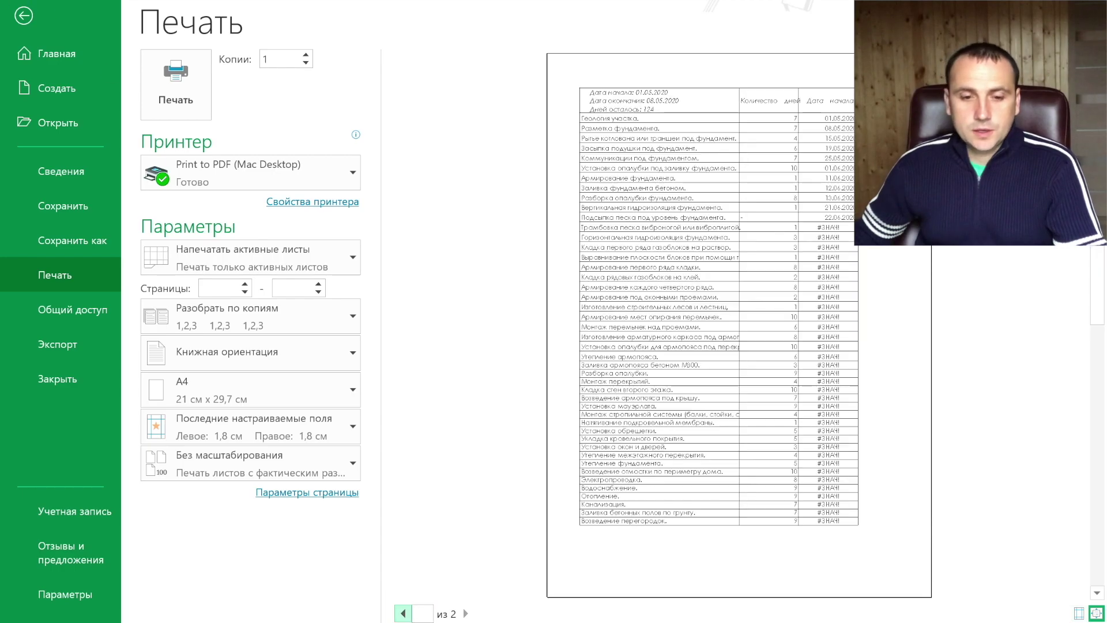
pyautogui.click(23, 15)
# - Fit all columns to one page wide, verify the single-page preview, and open Page Setup
pyautogui.click(602, 34)
pyautogui.click(582, 62)
pyautogui.hotkey('ctrl', 'p')
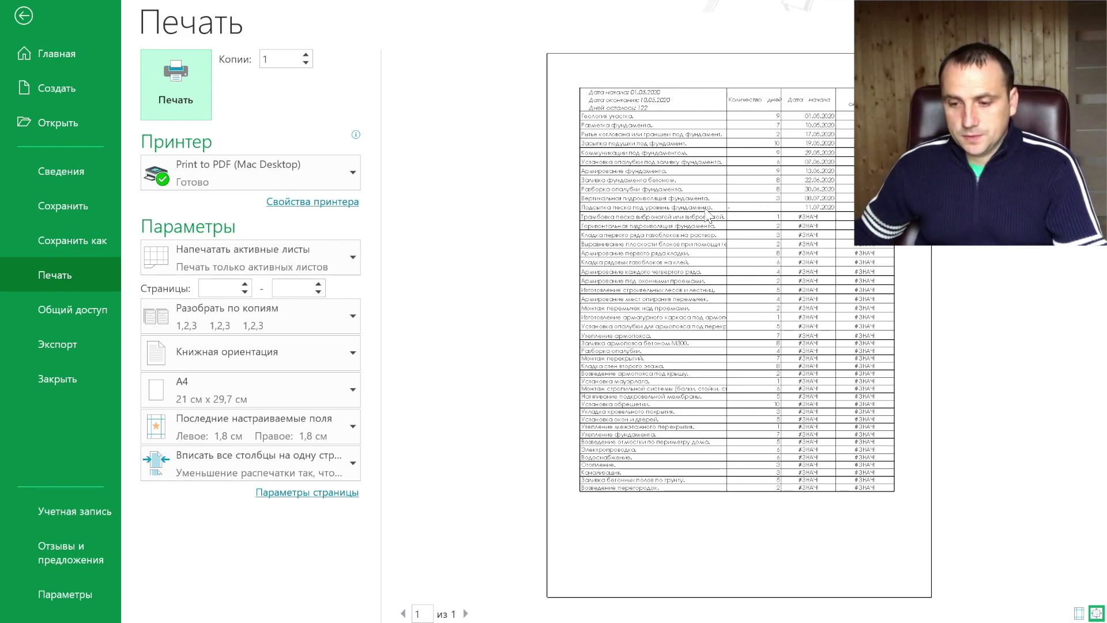
pyautogui.press('Escape')
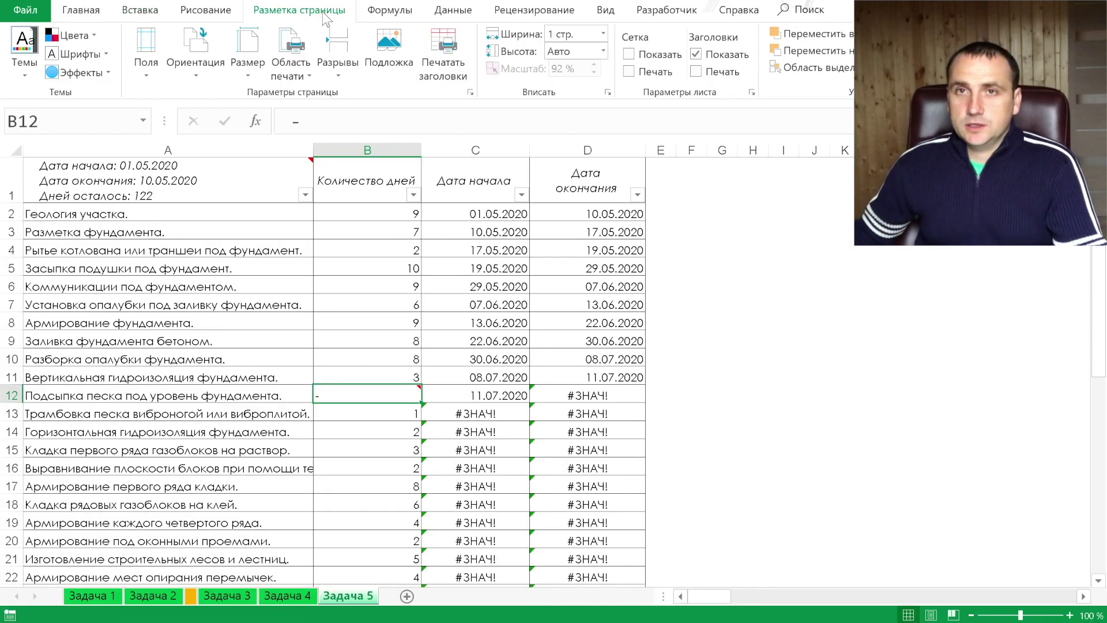
pyautogui.click(471, 91)
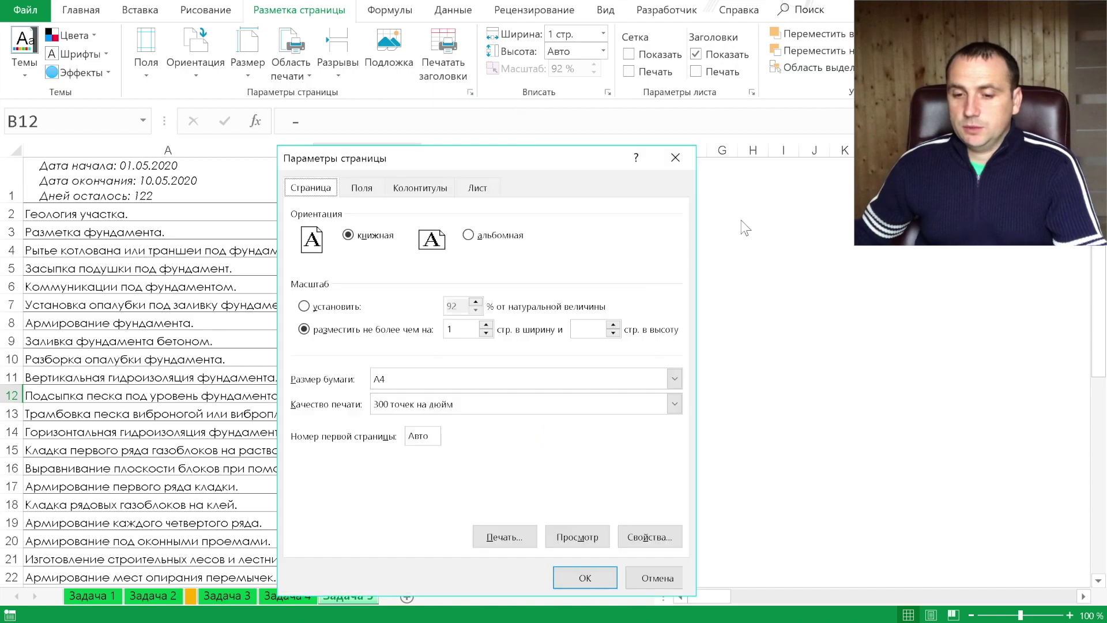
# - On Page Setup's Лист tab, print notes 'В конце листа' and cell errors as '--'
pyautogui.click(477, 183)
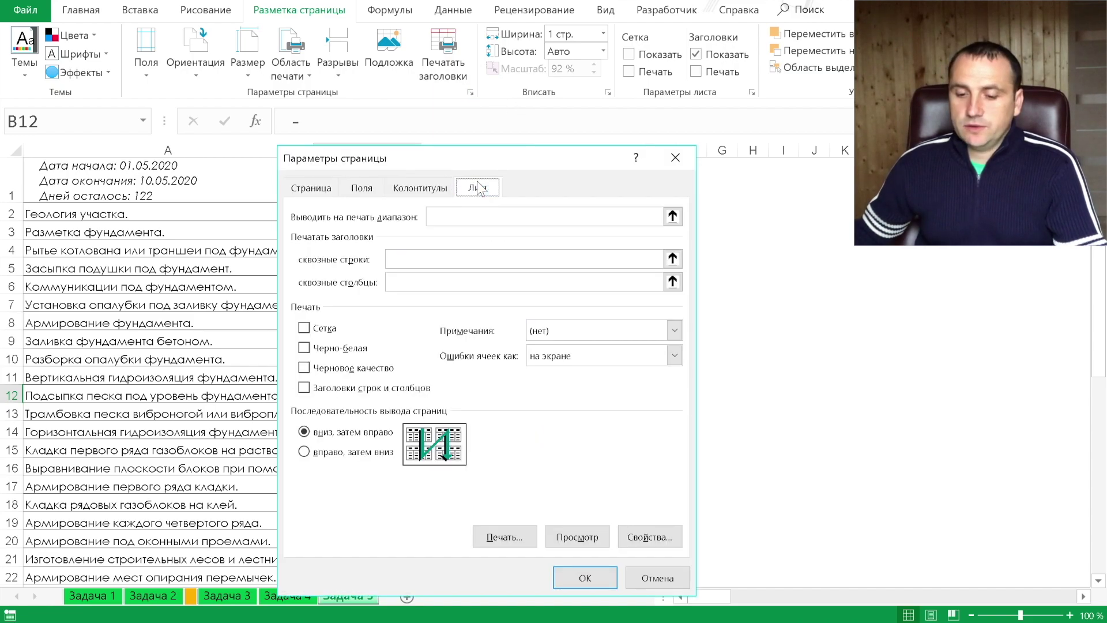
pyautogui.click(673, 331)
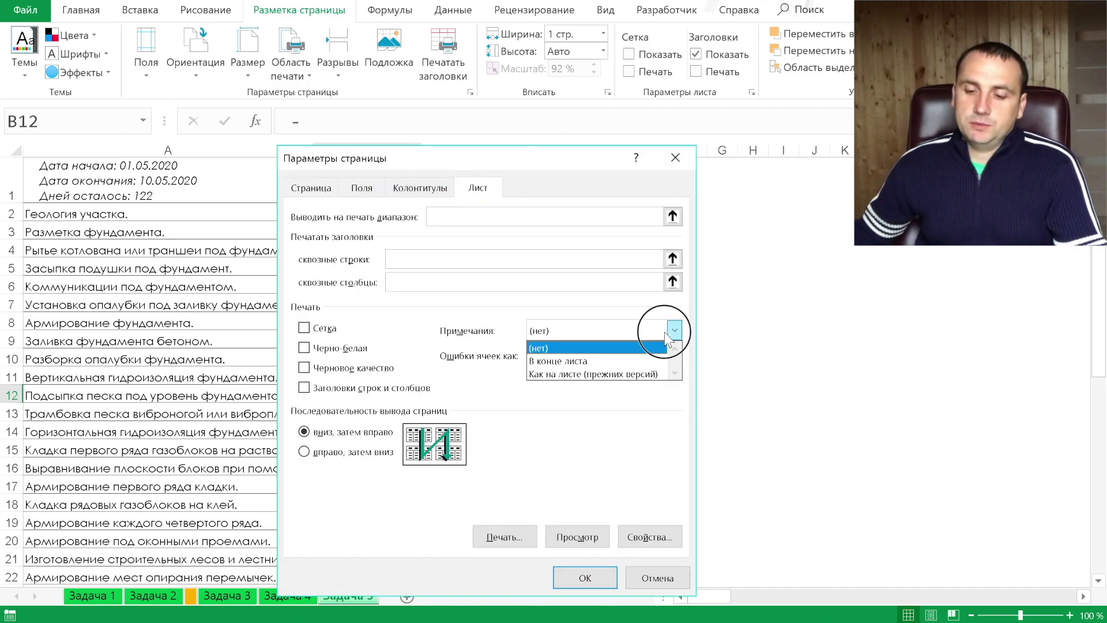
pyautogui.click(591, 362)
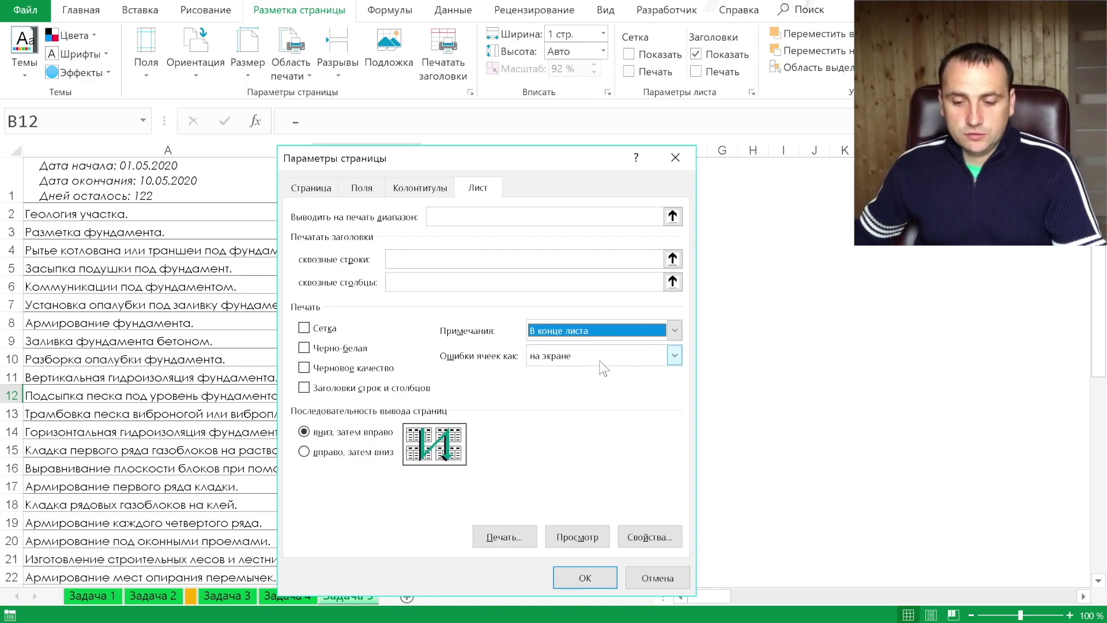
pyautogui.click(601, 360)
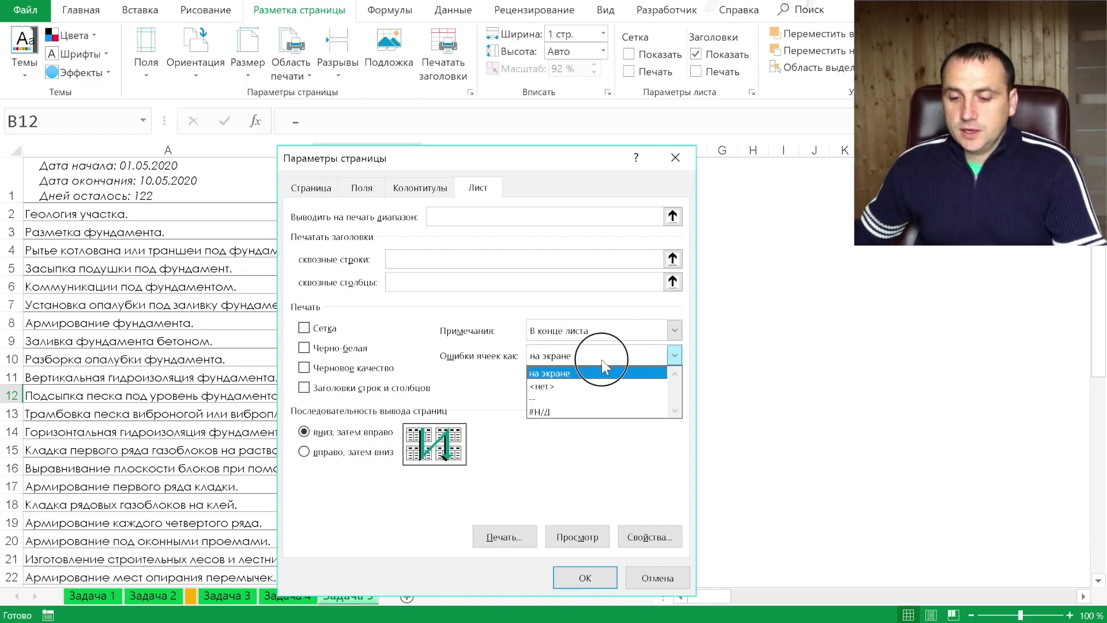
pyautogui.click(568, 400)
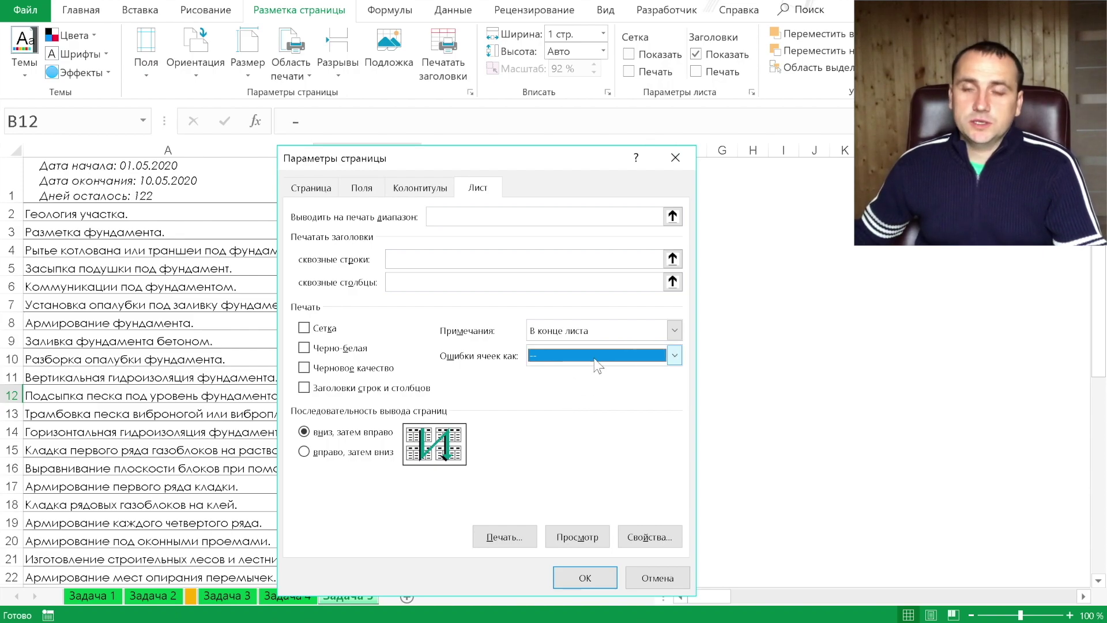
pyautogui.click(582, 577)
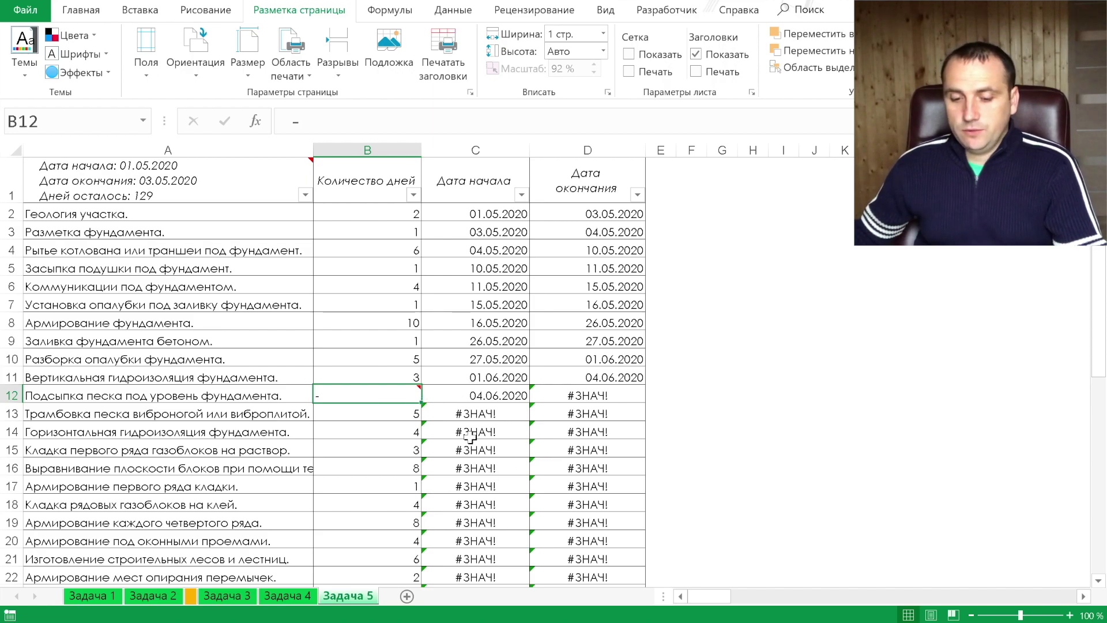
# - Print the Задача 5 sheet with the 'Print to PDF (Mac Desktop)' printer
pyautogui.scroll(-1, 471, 443)
pyautogui.scroll(-7, 471, 442)
pyautogui.scroll(-6, 470, 438)
pyautogui.scroll(5, 470, 437)
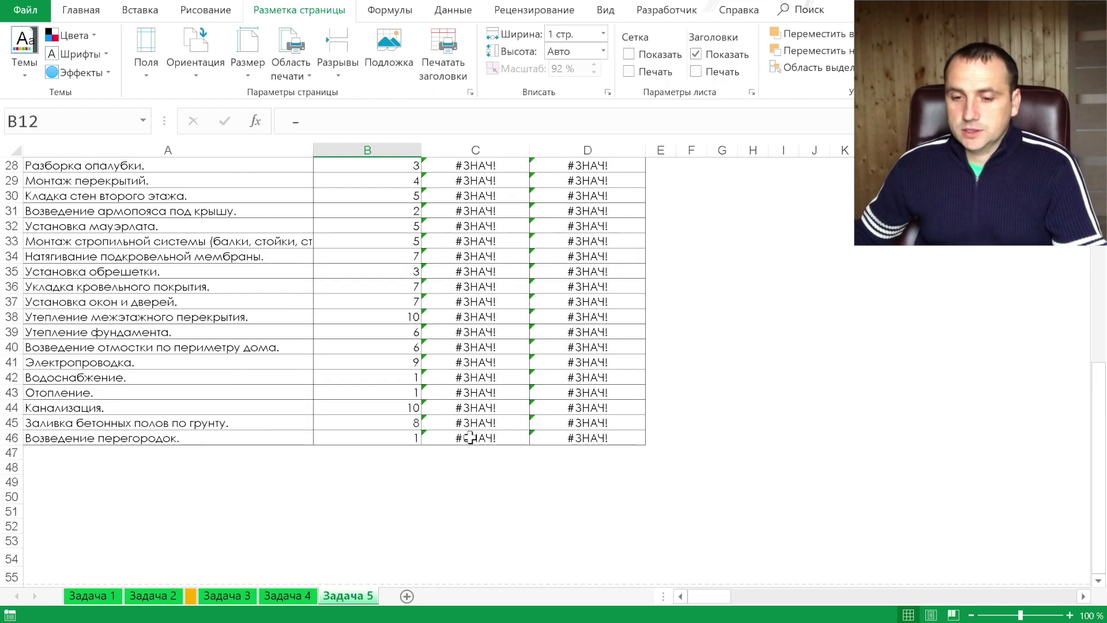
pyautogui.scroll(9, 470, 438)
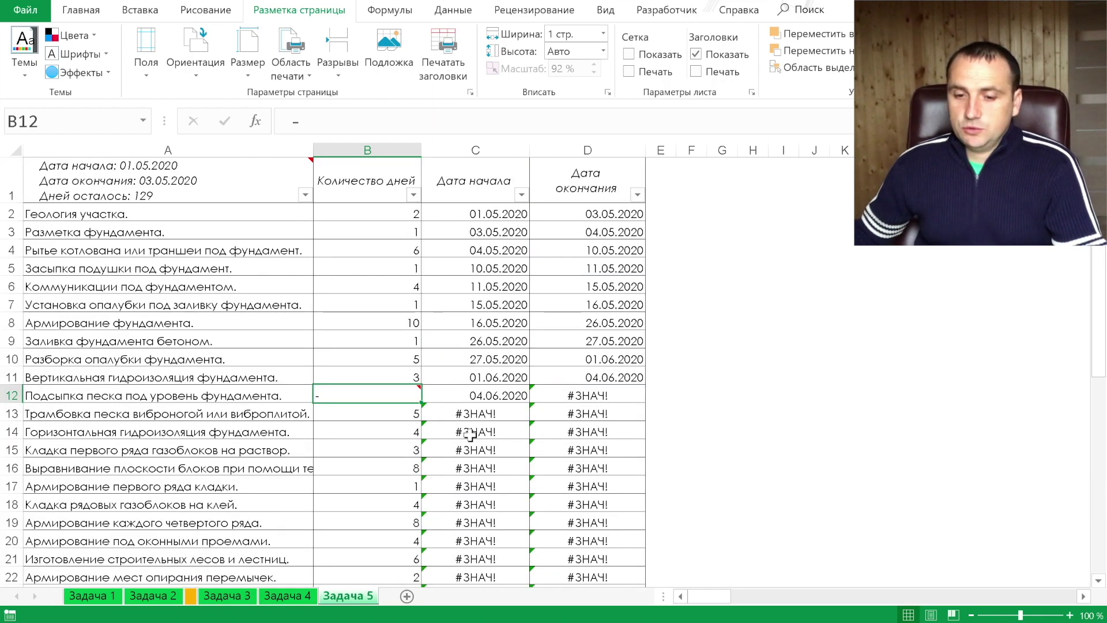
pyautogui.hotkey('ctrl', 'p')
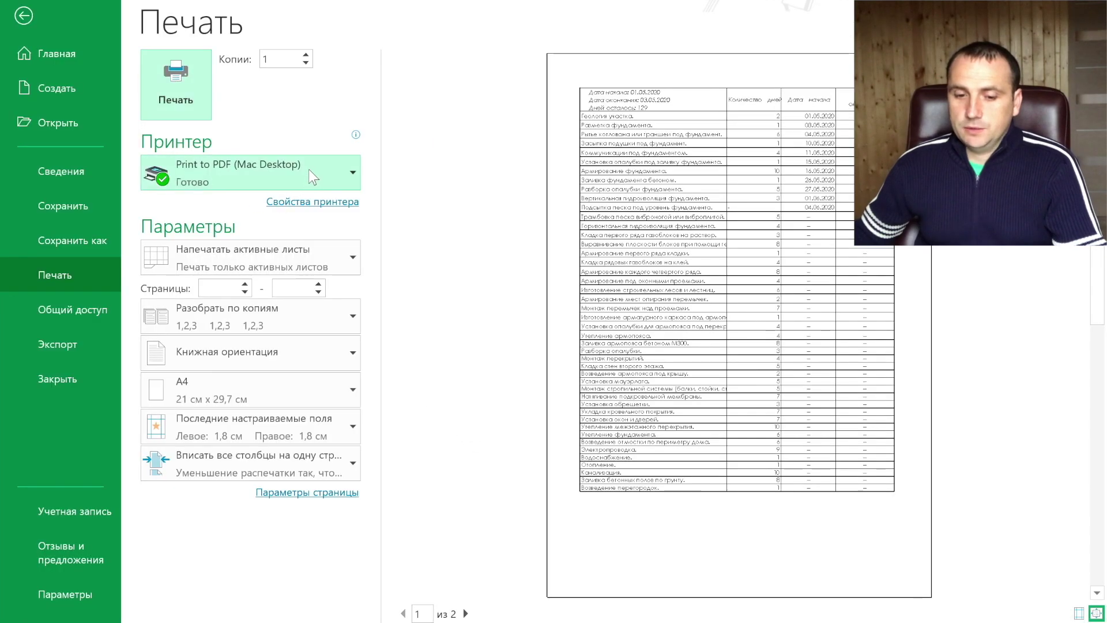
pyautogui.click(309, 168)
pyautogui.click(249, 340)
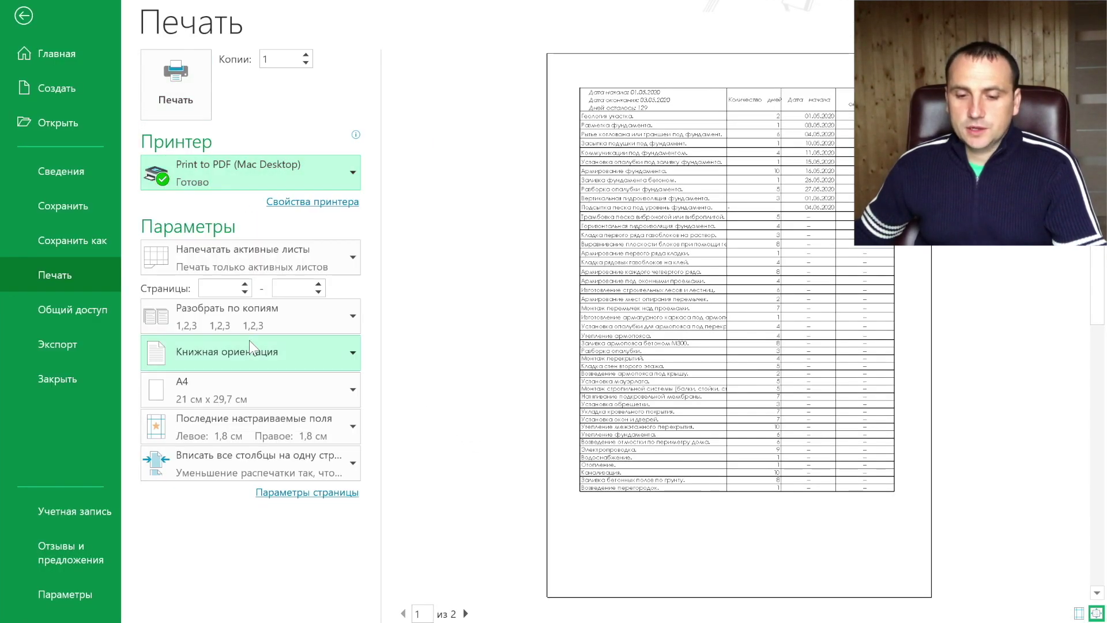
pyautogui.click(203, 90)
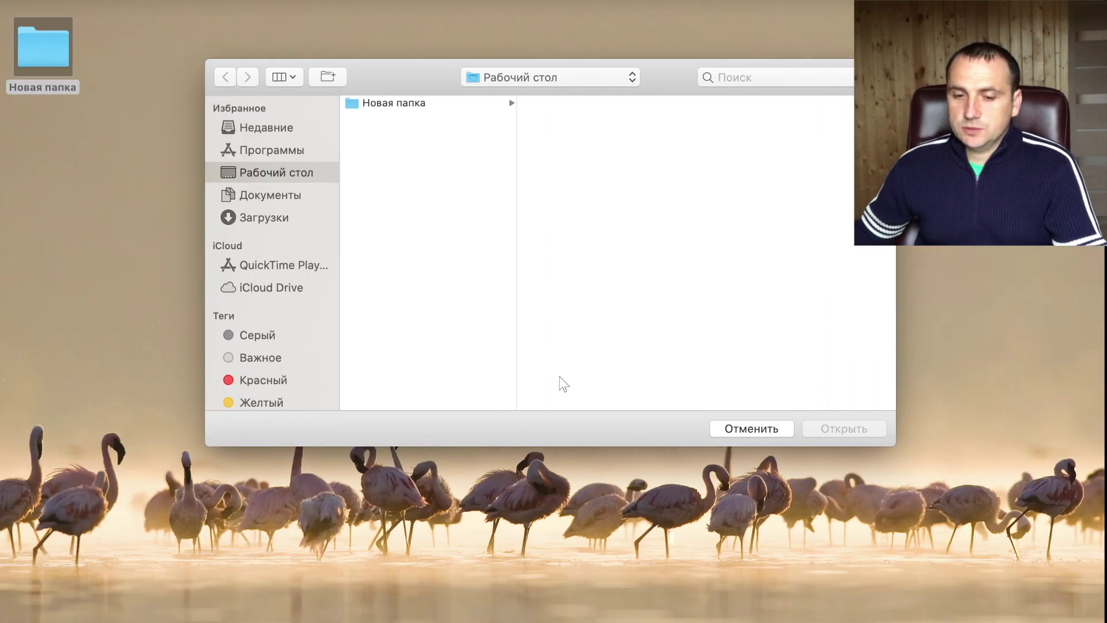
# - Cancel the file dialog, close the Новая папка window, and open the printed PDF from the desktop
pyautogui.click(731, 427)
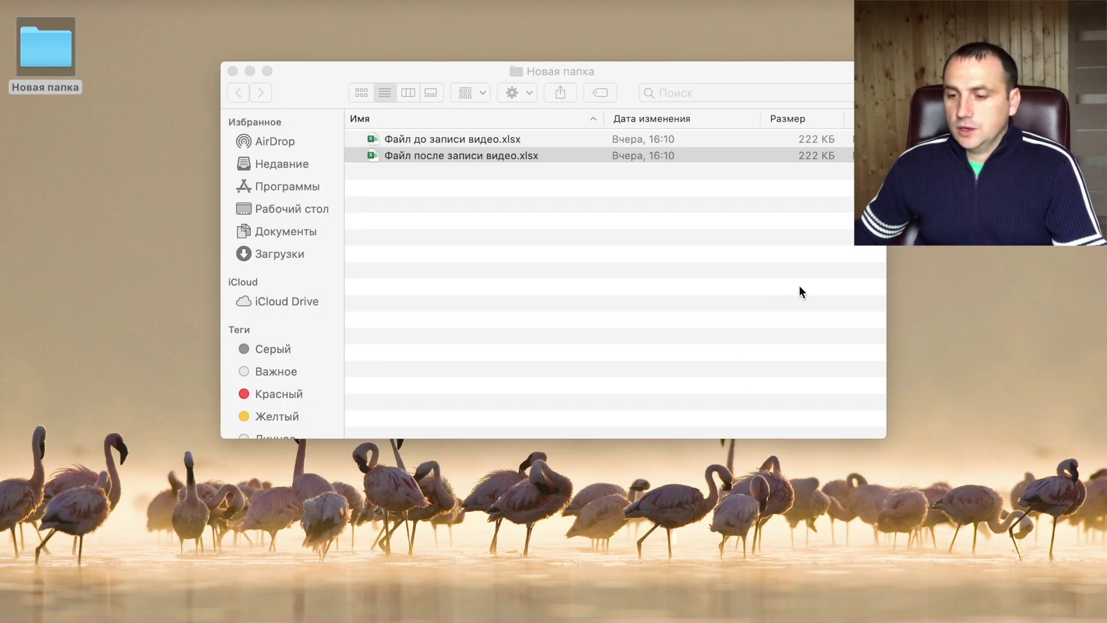
pyautogui.click(234, 71)
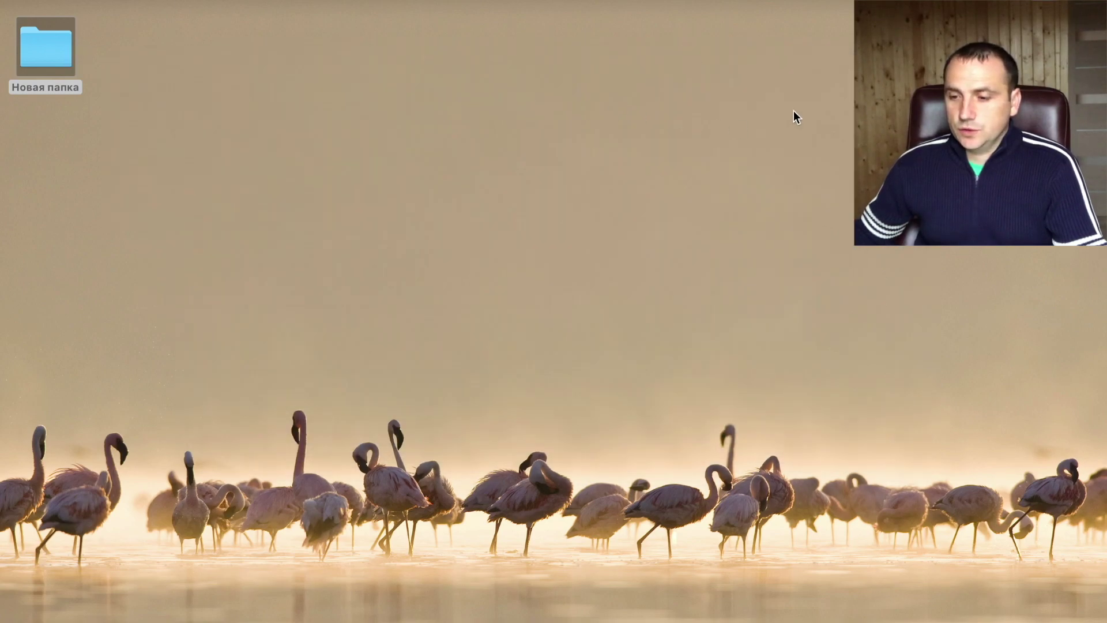
pyautogui.moveTo(553, 617); pyautogui.dragTo(441, 163)
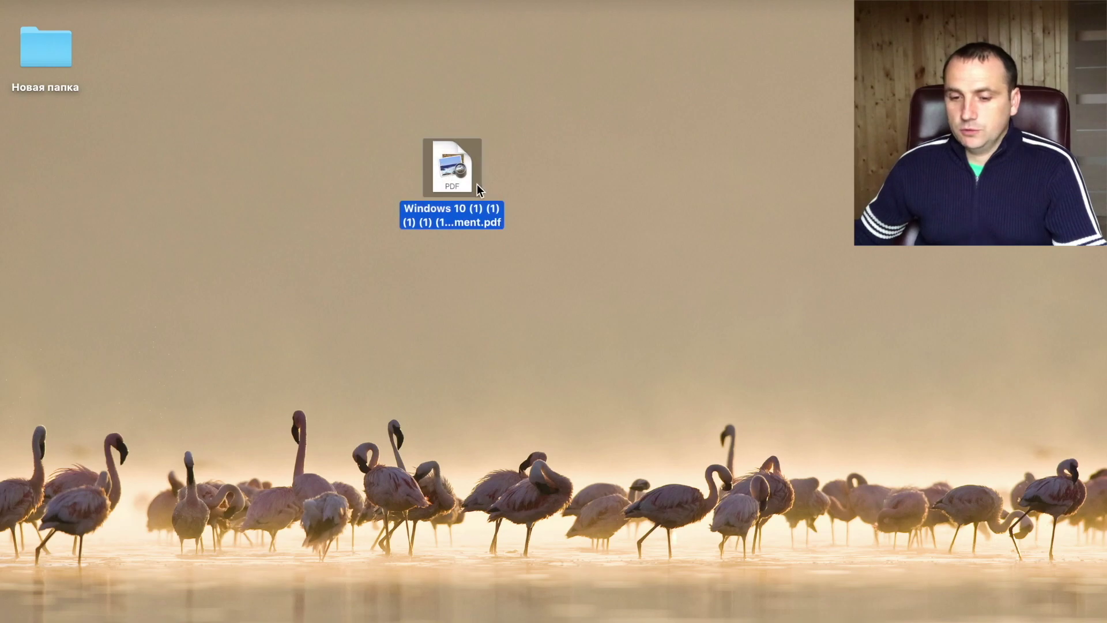
pyautogui.doubleClick(452, 161)
# - Scroll to the PDF's second page and highlight the printed notes for A1 and B12
pyautogui.scroll(-5, 795, 299)
pyautogui.scroll(-2, 796, 299)
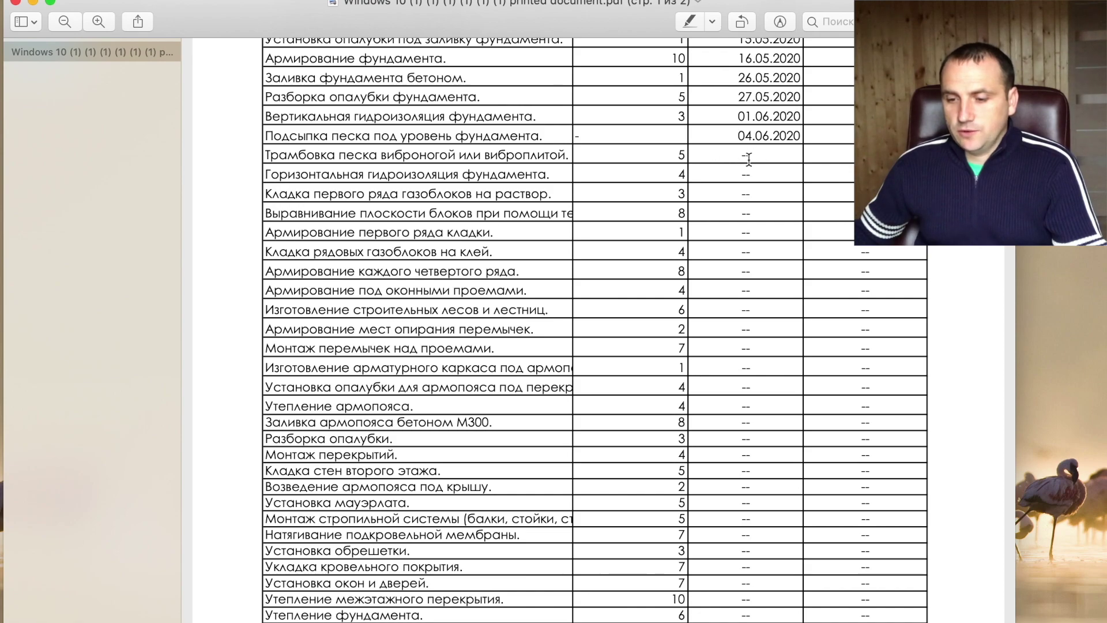
pyautogui.scroll(-5, 663, 266)
pyautogui.scroll(-10, 233, 167)
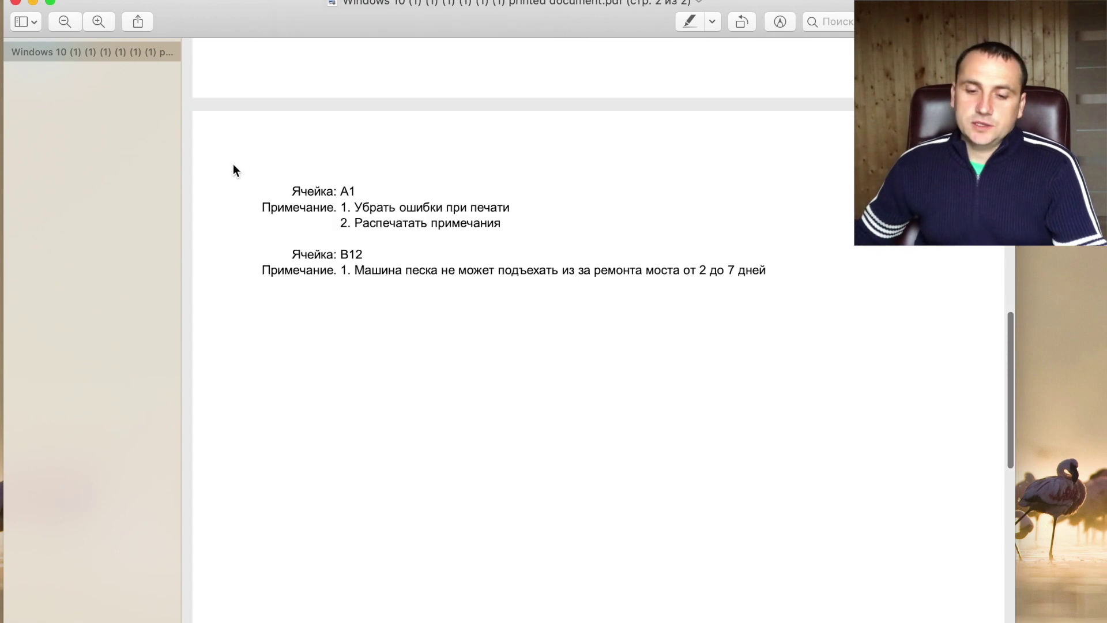
pyautogui.click(287, 186)
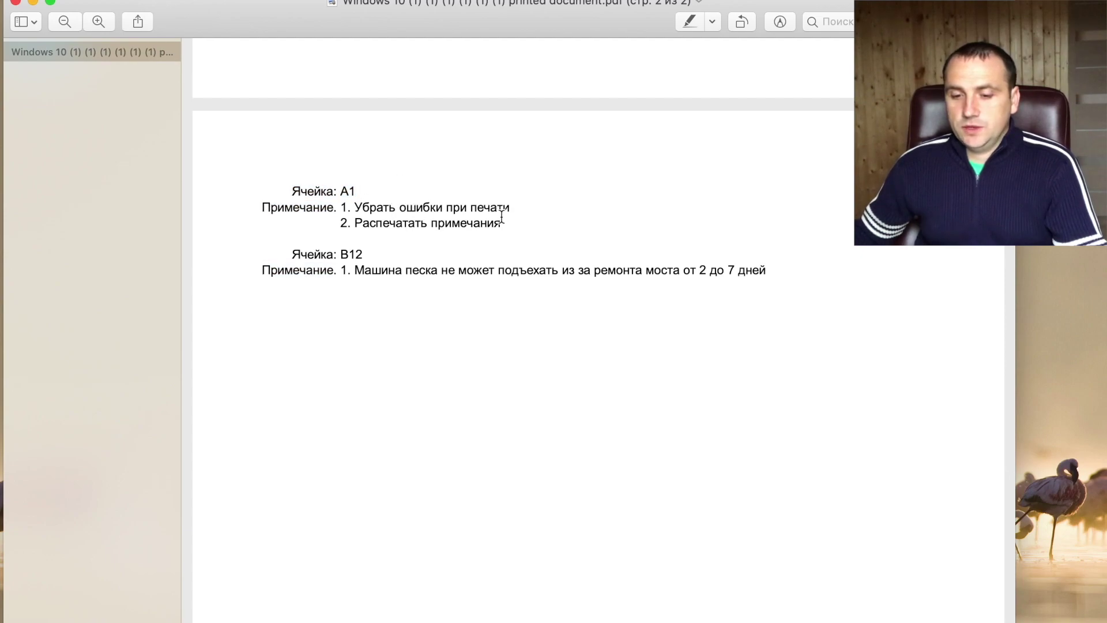
pyautogui.moveTo(502, 218); pyautogui.dragTo(279, 190)
pyautogui.click(319, 269)
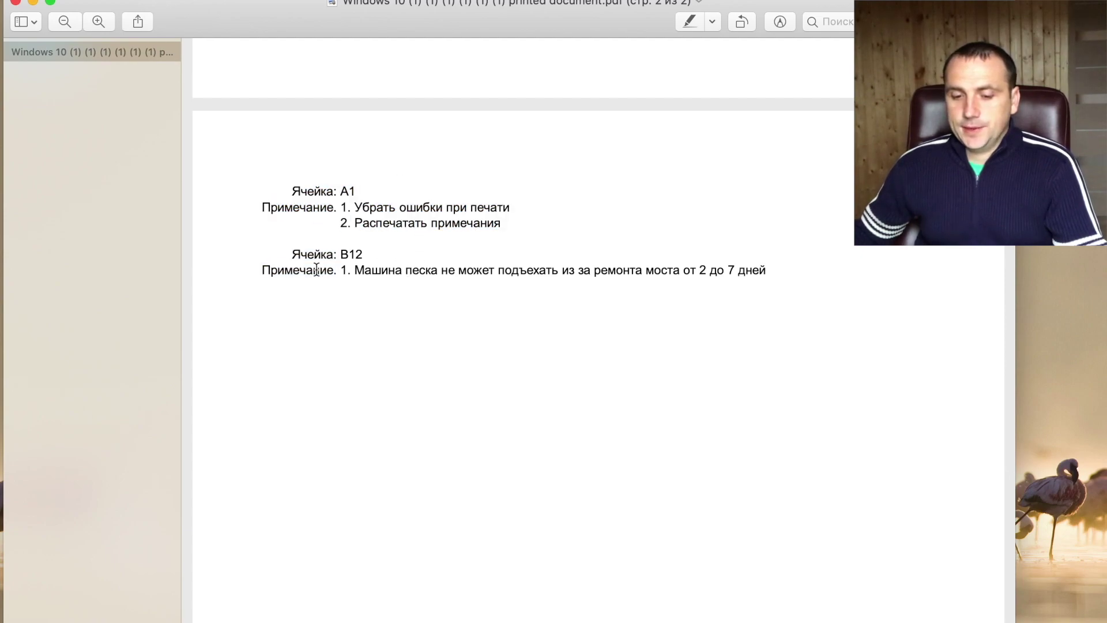
pyautogui.moveTo(279, 247)
pyautogui.mouseDown()
pyautogui.moveTo(358, 254)
pyautogui.moveTo(364, 264)
pyautogui.moveTo(667, 282)
pyautogui.mouseUp()
pyautogui.click(340, 277)
pyautogui.click(637, 277)
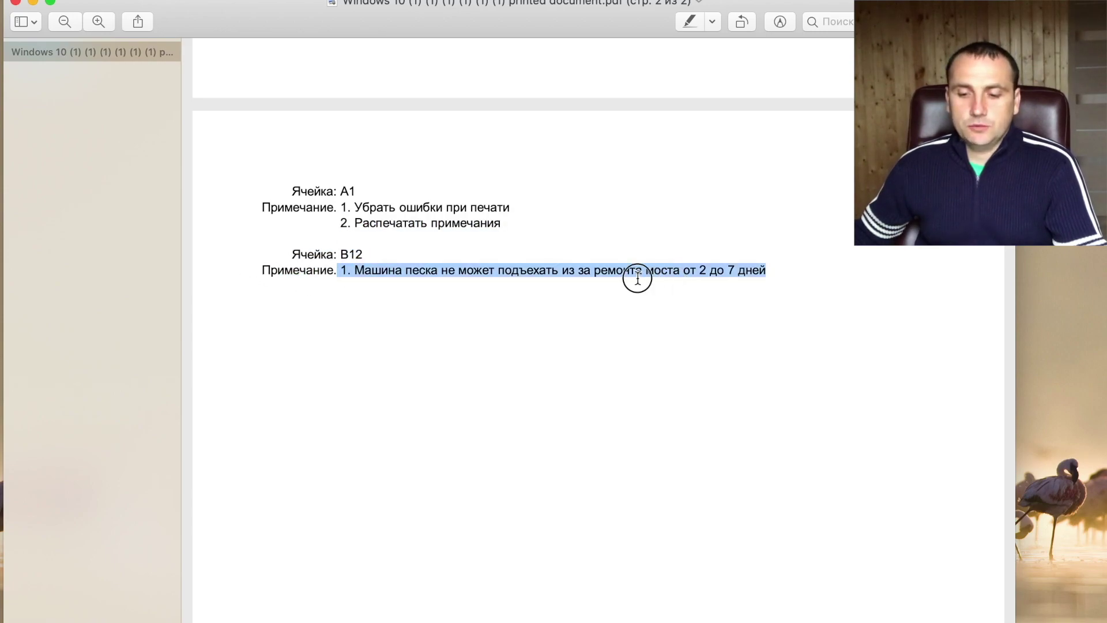
pyautogui.tripleClick(643, 271)
# - Scroll back up to the dashed error cells, then return to the Excel workbook
pyautogui.scroll(2, 536, 248)
pyautogui.scroll(10, 536, 248)
pyautogui.scroll(5, 538, 247)
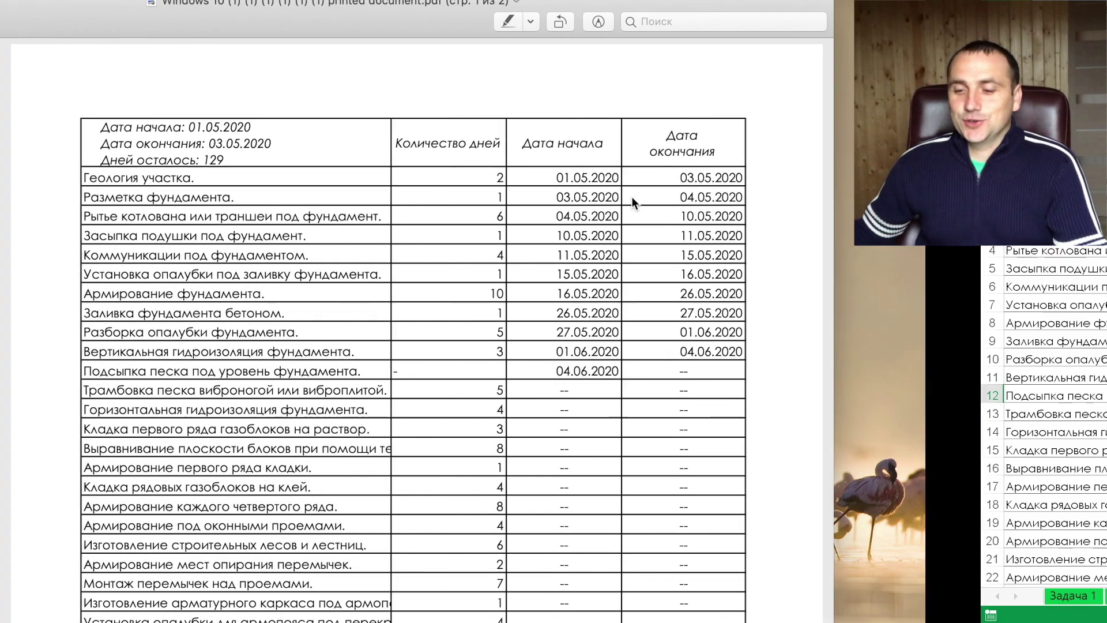
pyautogui.hotkey('ctrl', 'Right')
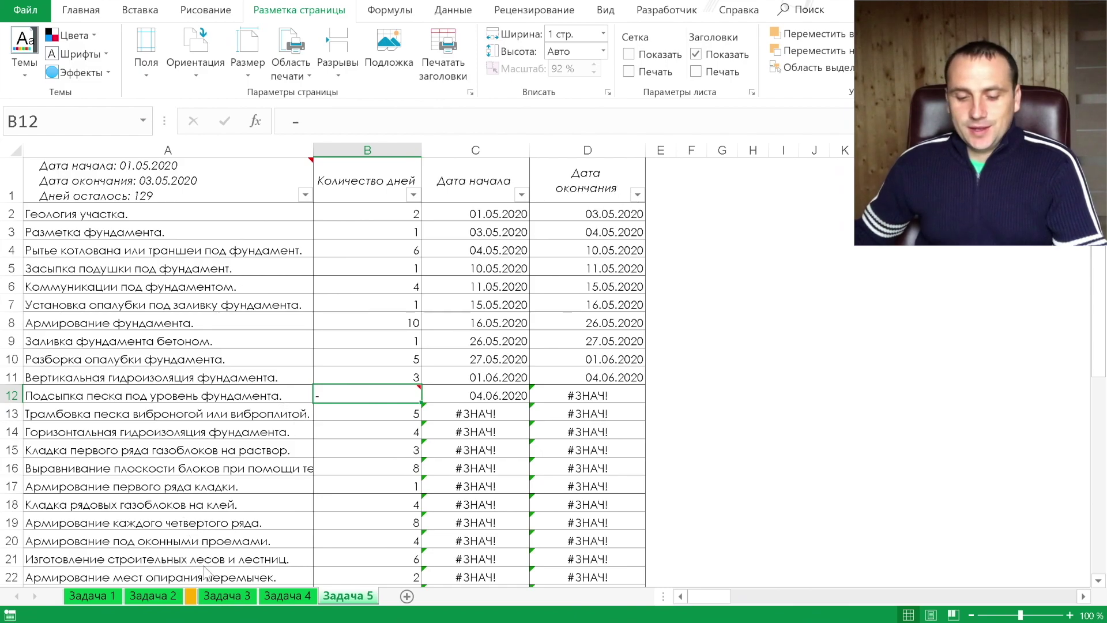
# - Open the orange comment-keywords sheet and select the first phrase in B2
pyautogui.click(191, 597)
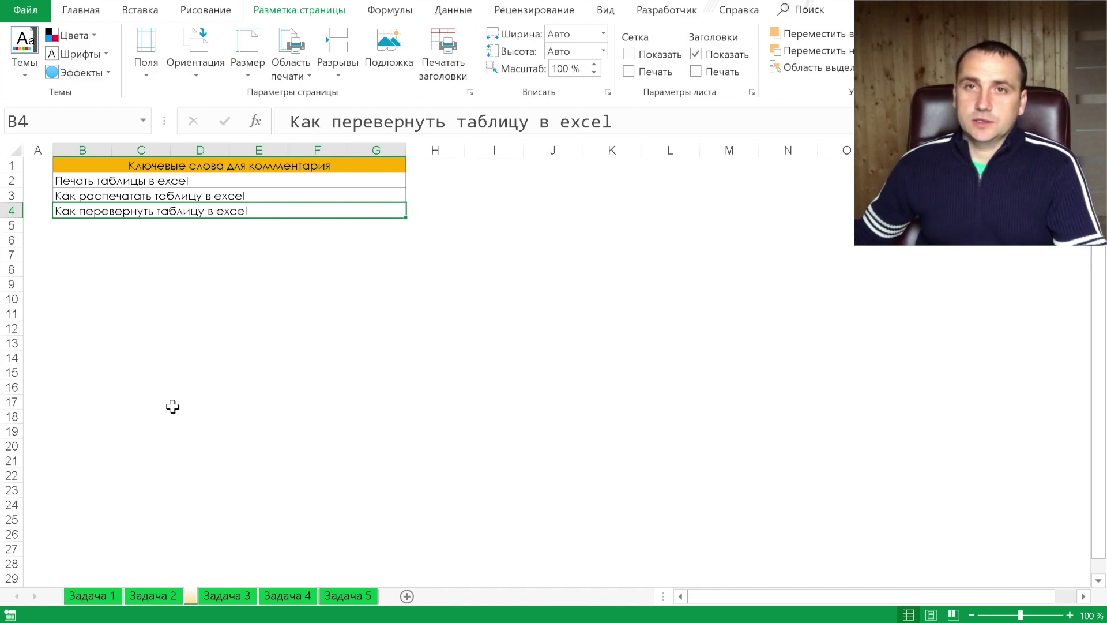
pyautogui.click(123, 181)
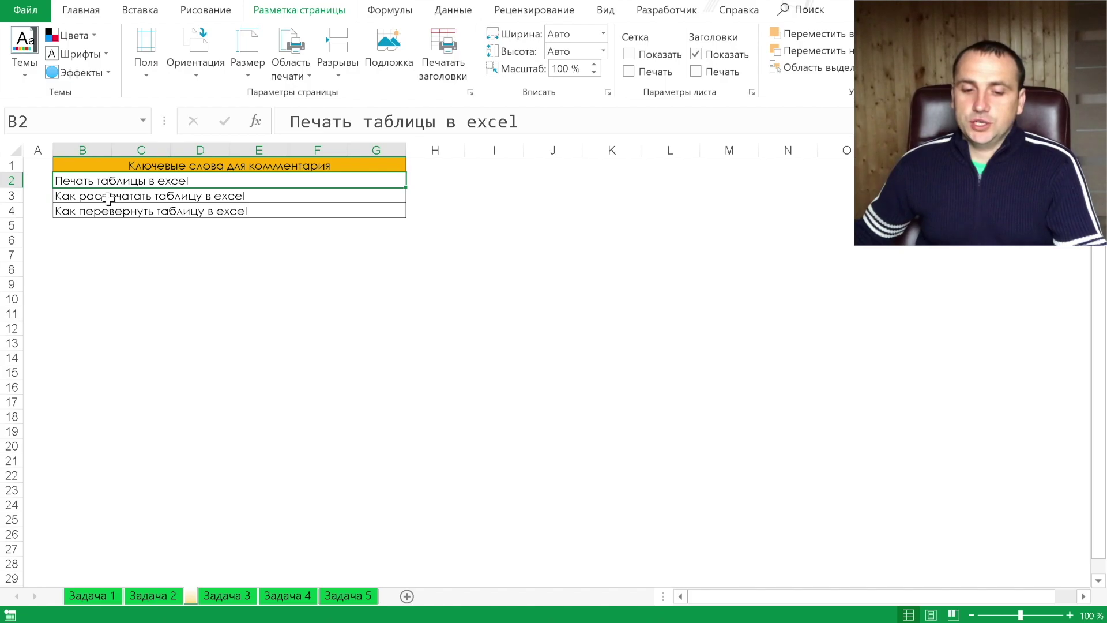